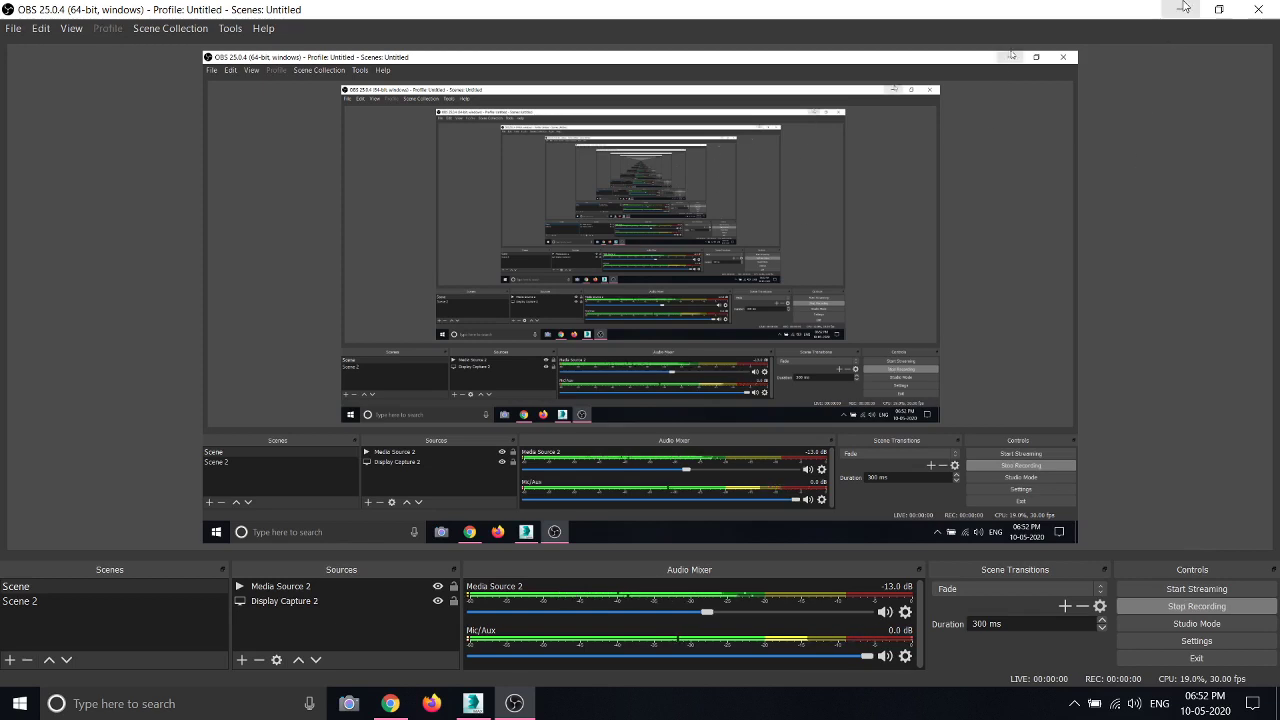
Minimize OBS Studio and refresh the desktop while 3ds Max 2015 finishes launching.
click(1180, 9)
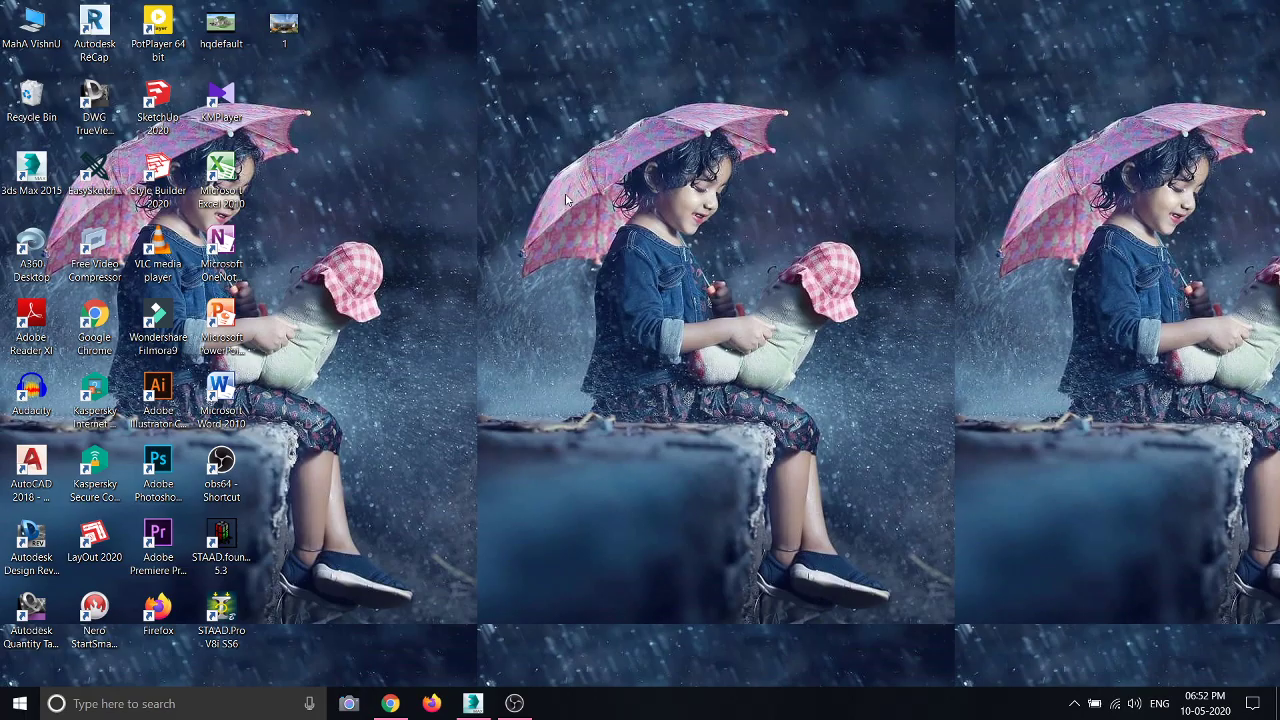
right_click(439, 82)
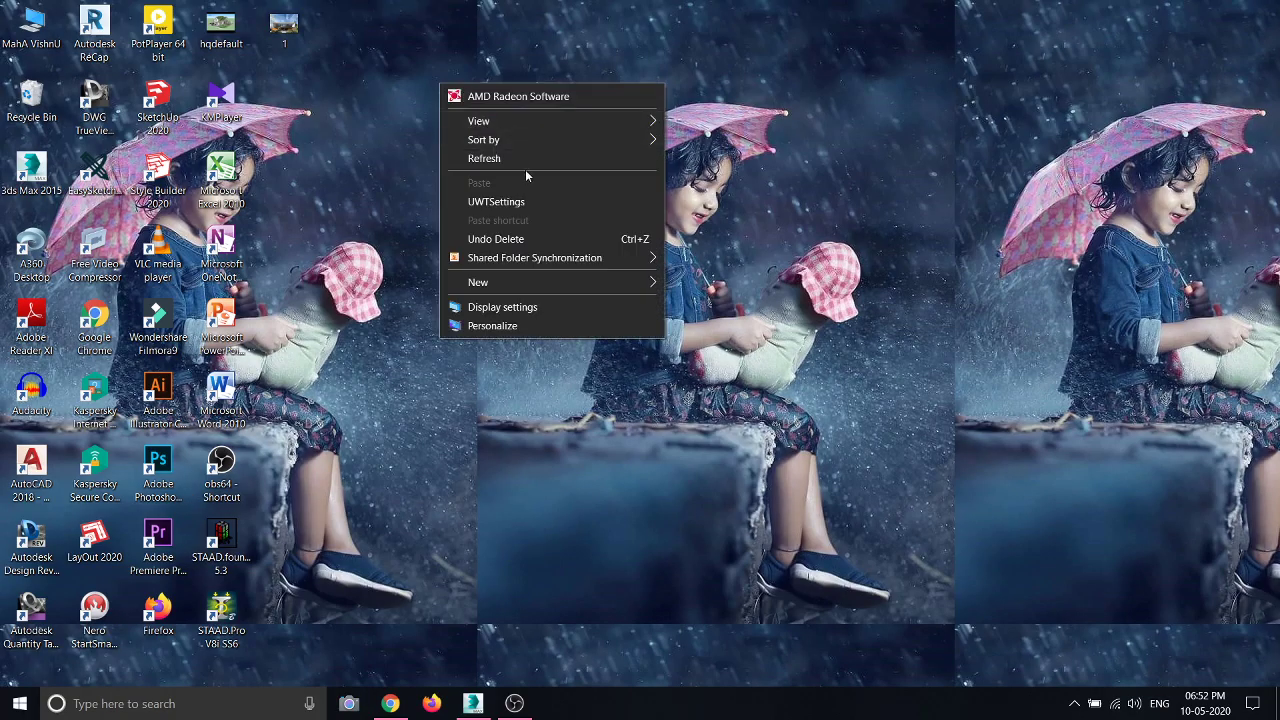
click(514, 160)
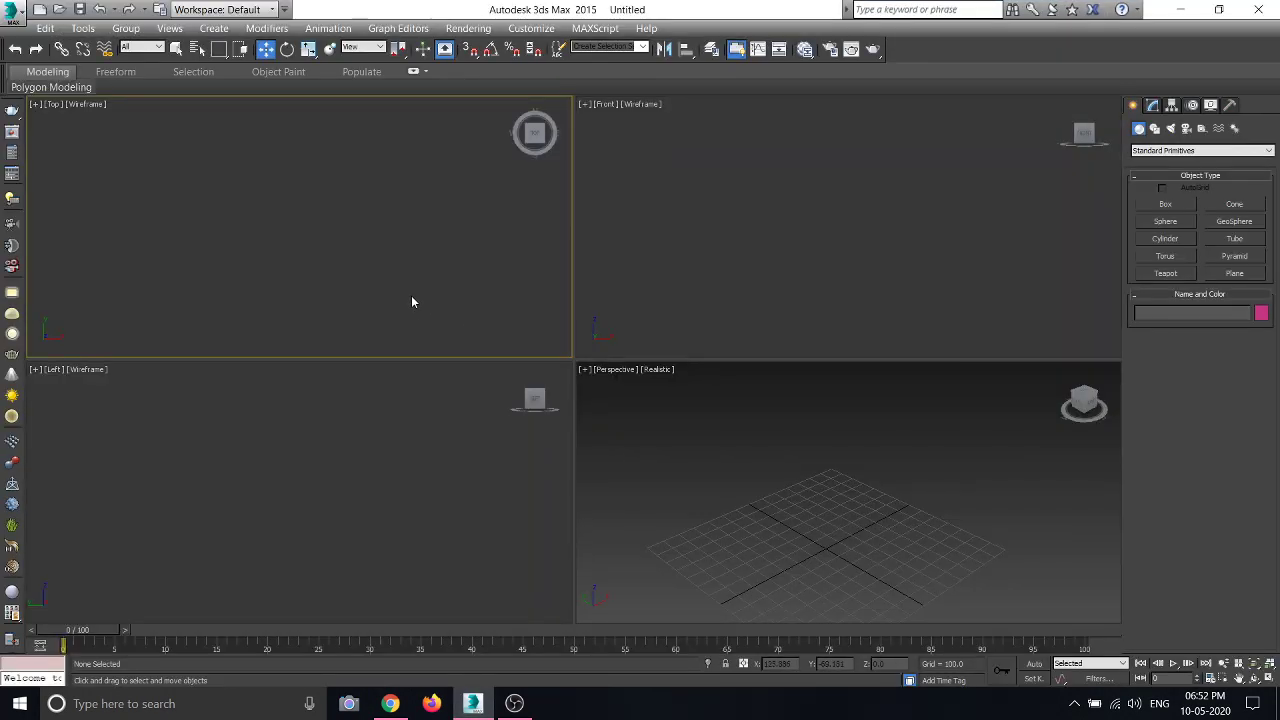
Cycle through the Front, Perspective, Top and Left viewports, then minimize 3ds Max.
click(818, 263)
click(811, 434)
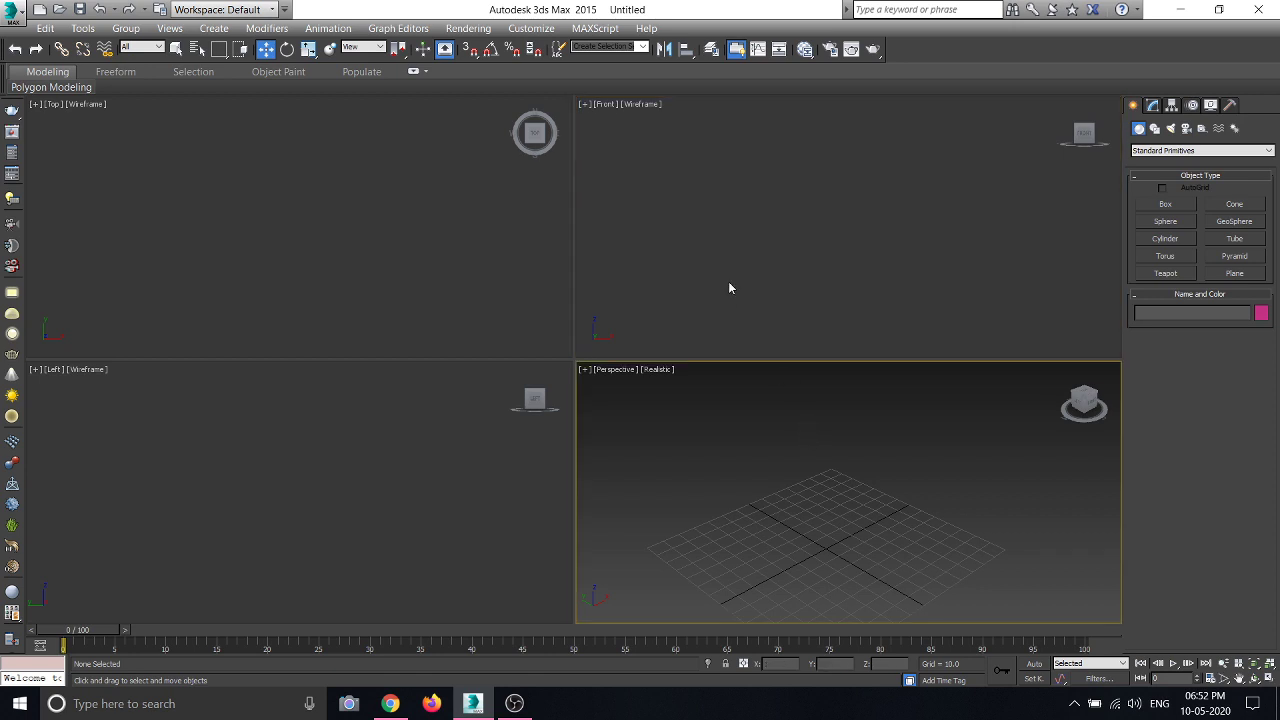
click(728, 281)
click(395, 275)
click(383, 414)
click(828, 432)
click(758, 251)
click(510, 259)
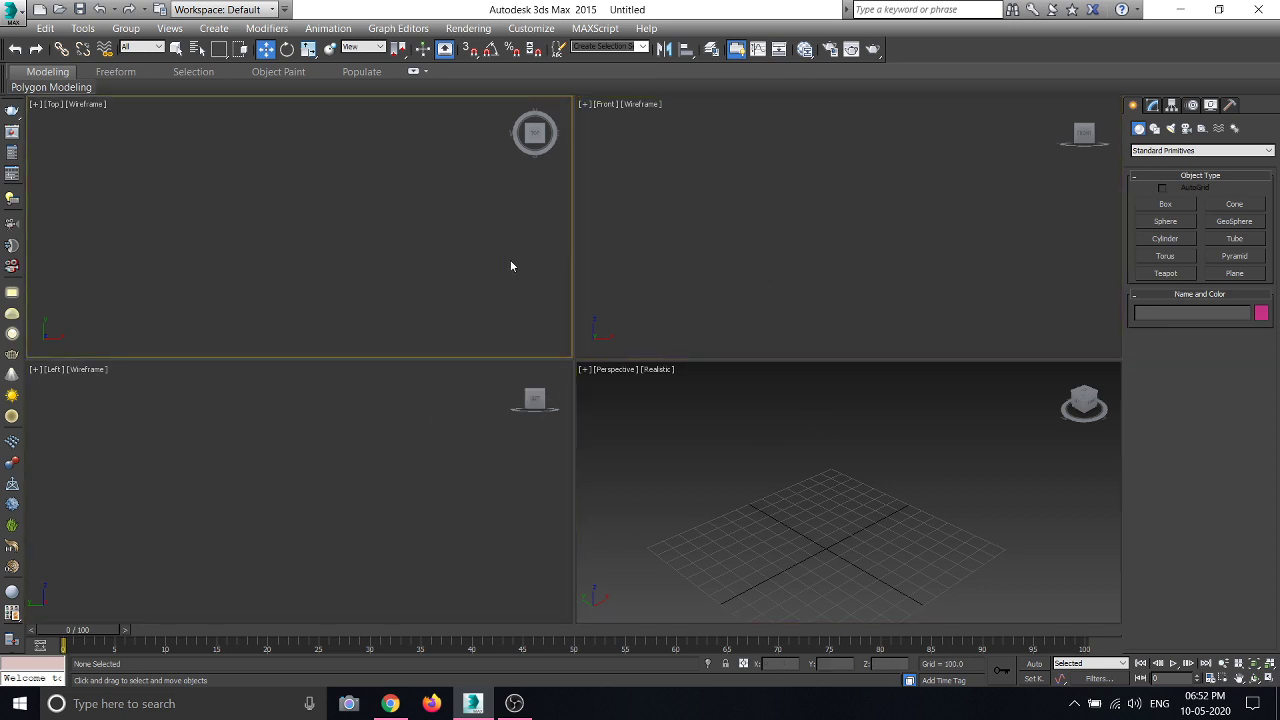
click(1180, 9)
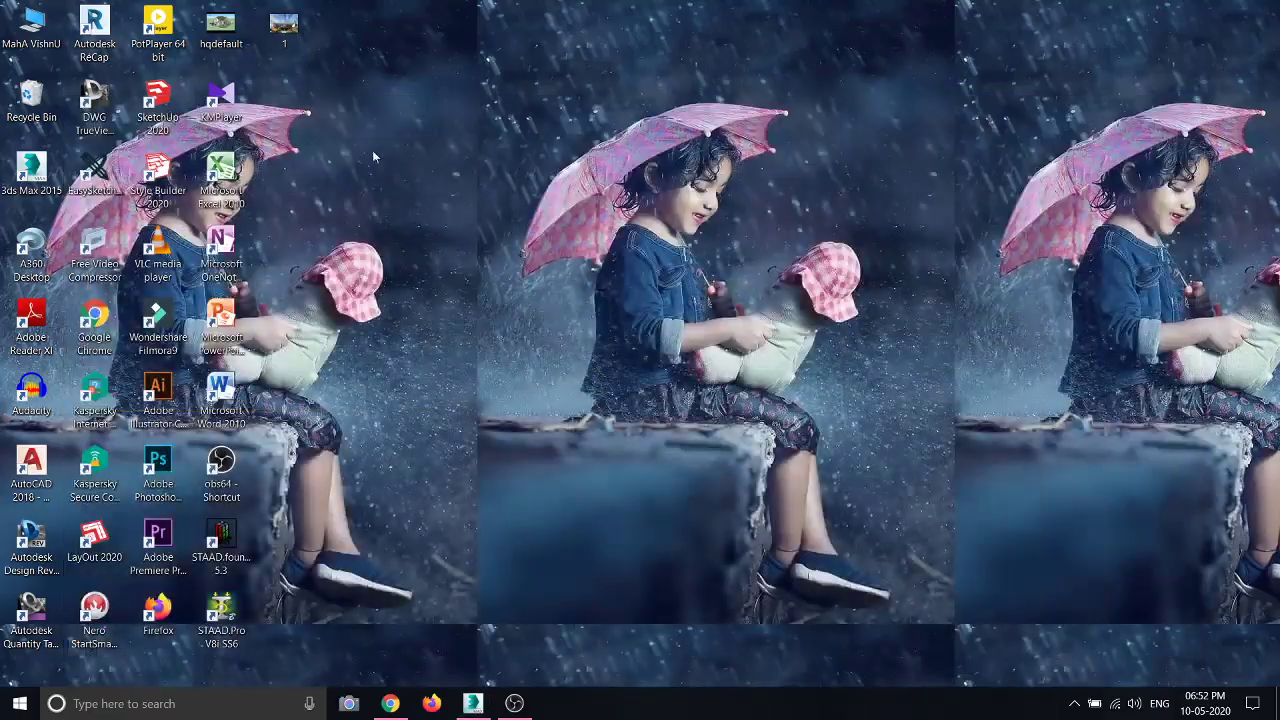
Refresh the desktop and open hqdefault.jpg in Photos.
right_click(370, 125)
click(474, 200)
click(222, 30)
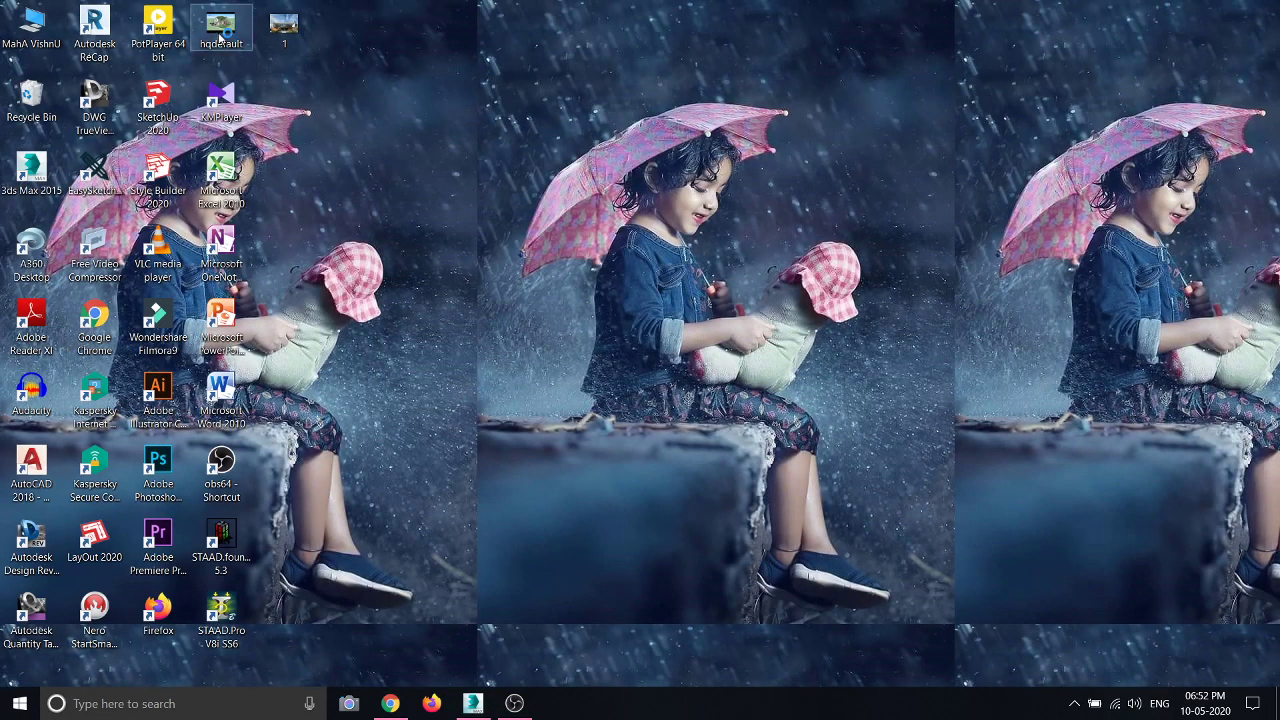
double_click(221, 30)
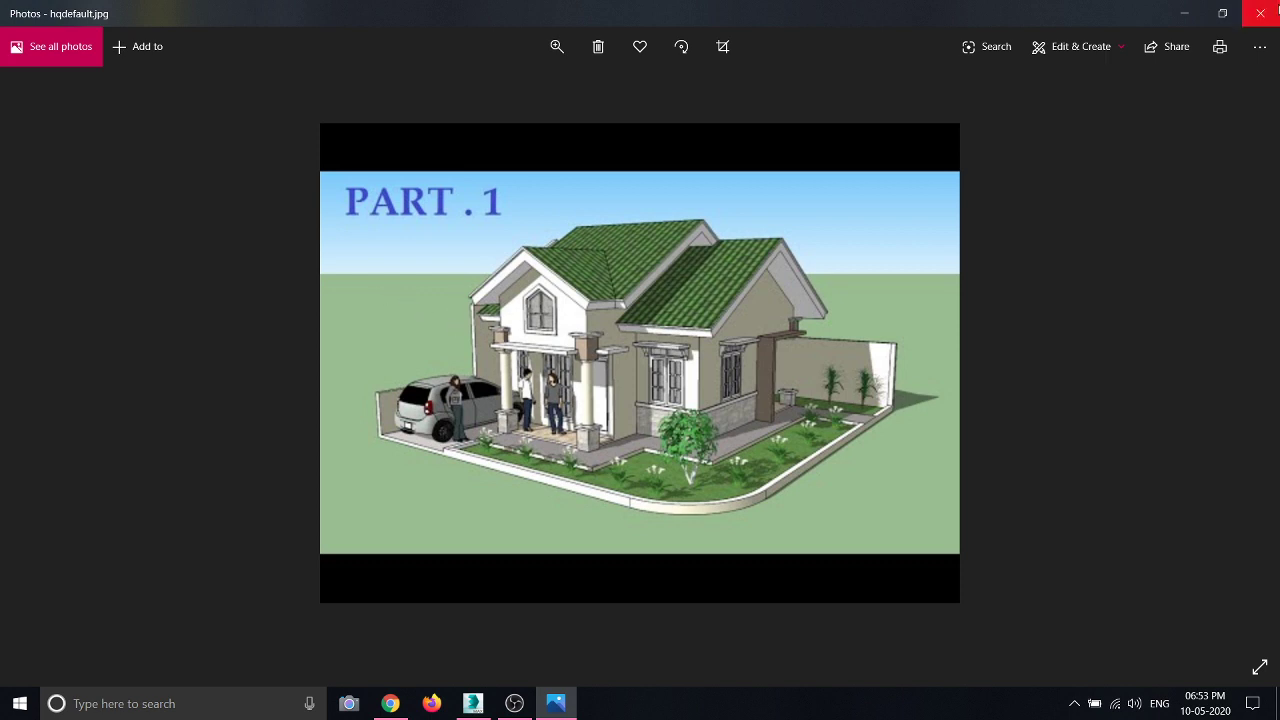
Close hqdefault.jpg and open desktop image 1.jpg in Photos.
click(1262, 13)
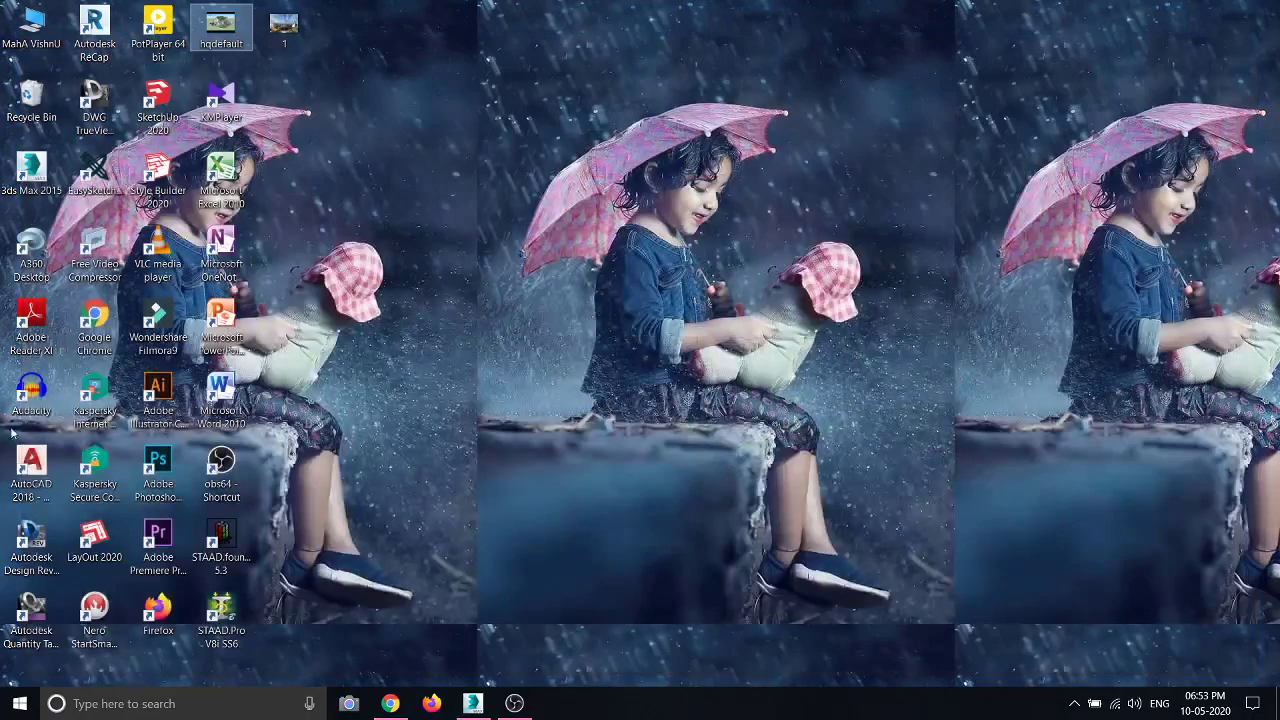
right_click(289, 28)
click(310, 34)
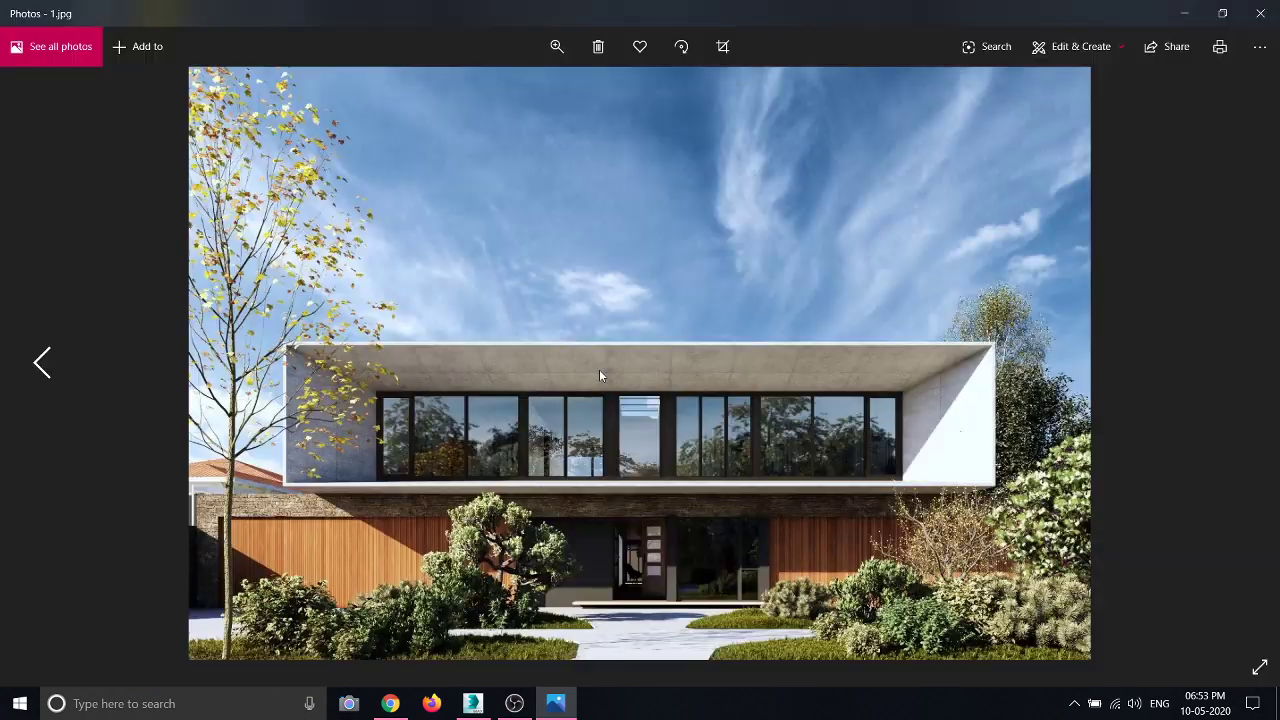
Zoom in on the house, the lower-right bushes and lower-left centre of 1.jpg, then close Photos.
double_click(599, 375)
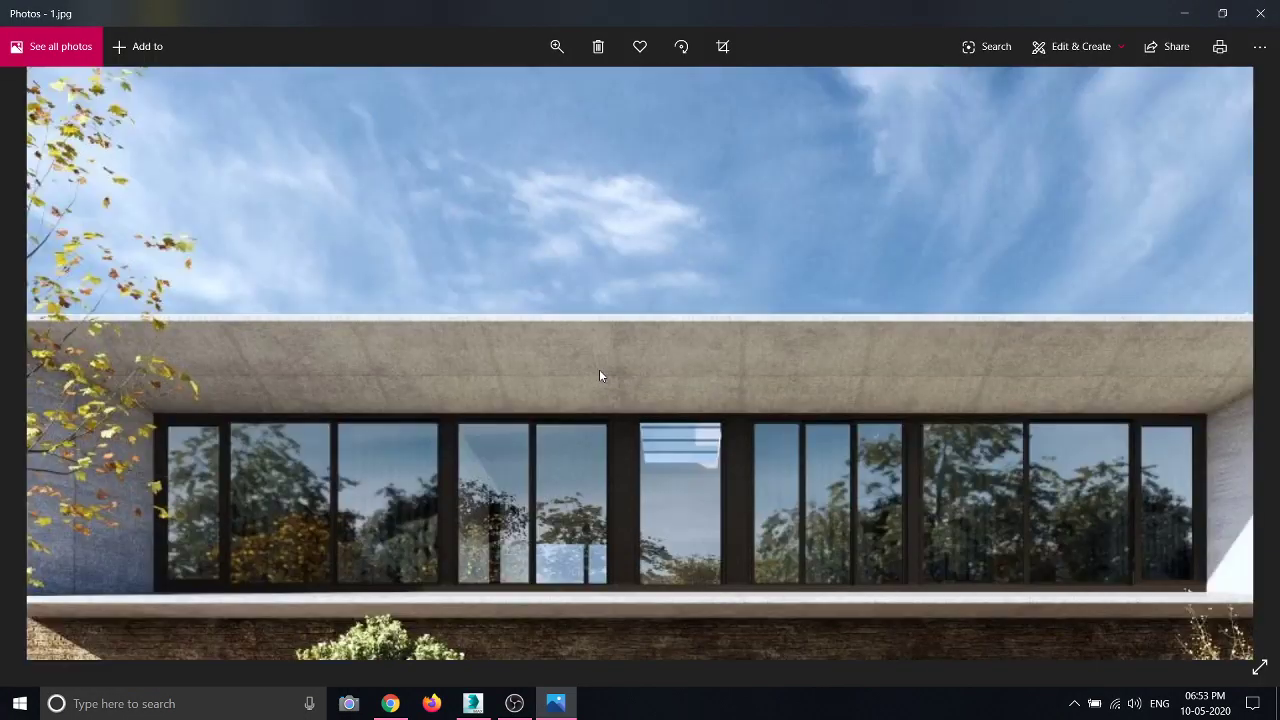
double_click(599, 375)
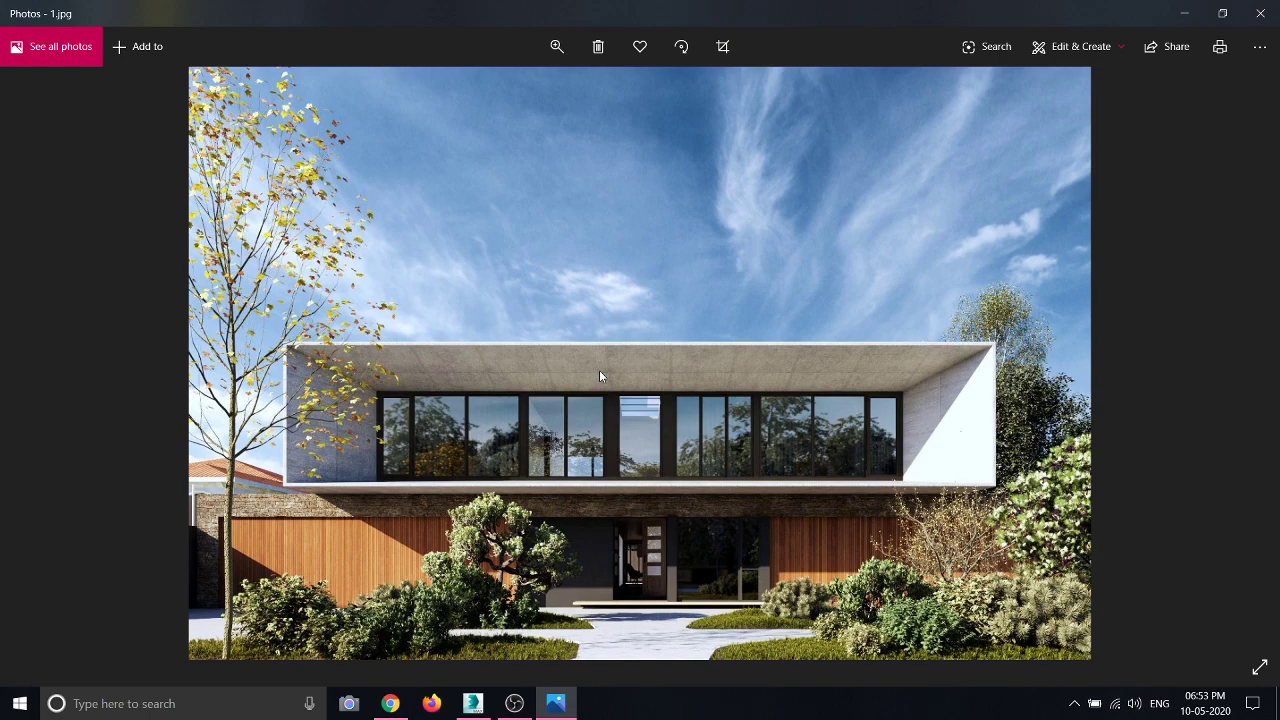
double_click(595, 422)
double_click(433, 410)
double_click(938, 612)
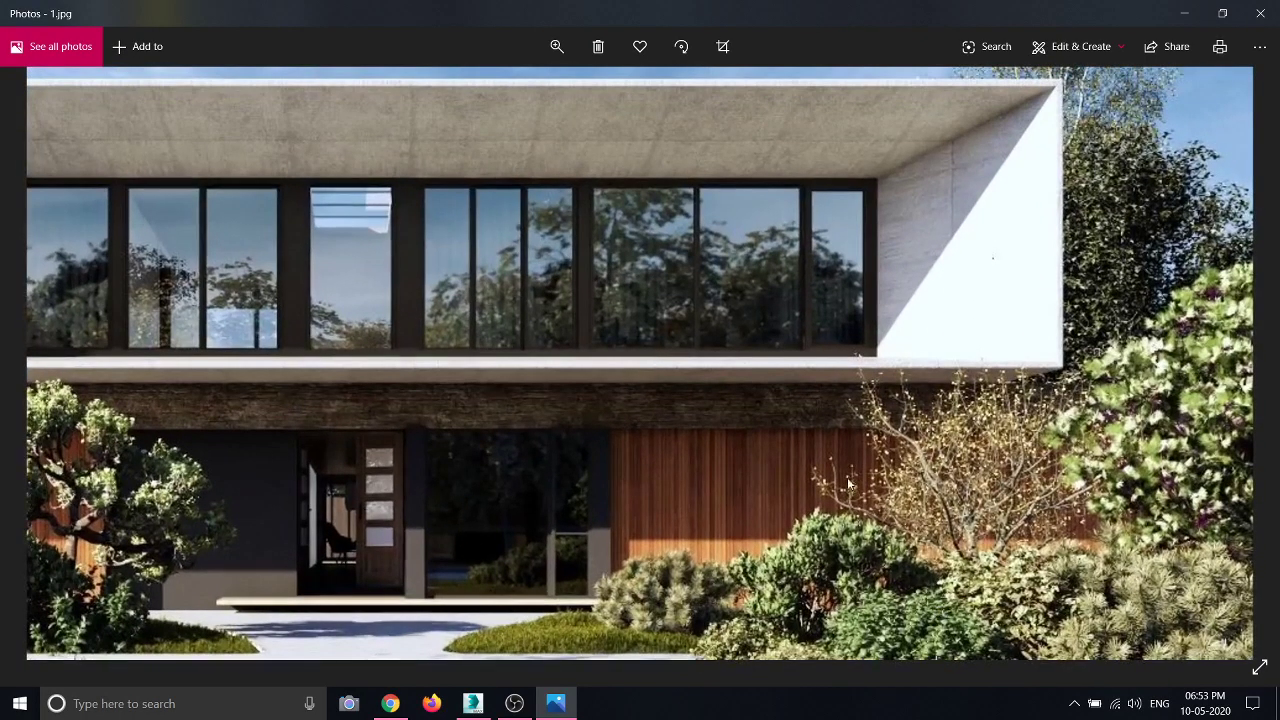
double_click(845, 541)
double_click(462, 520)
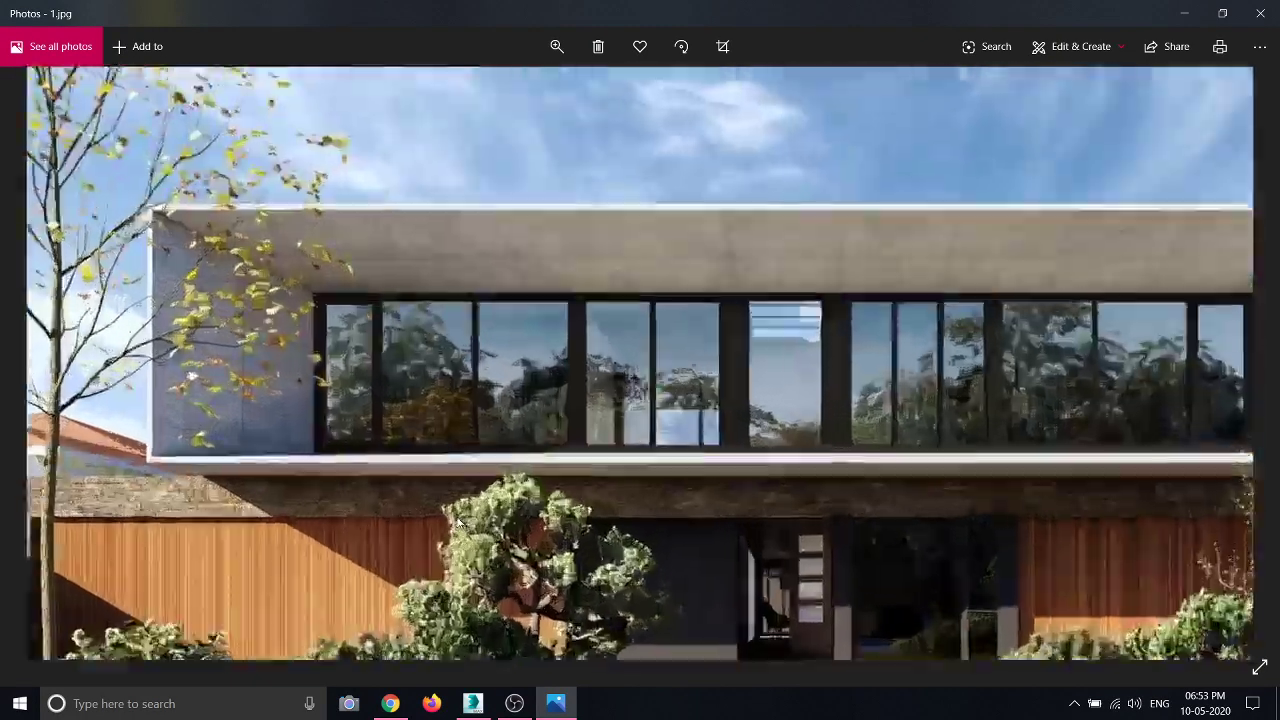
double_click(517, 513)
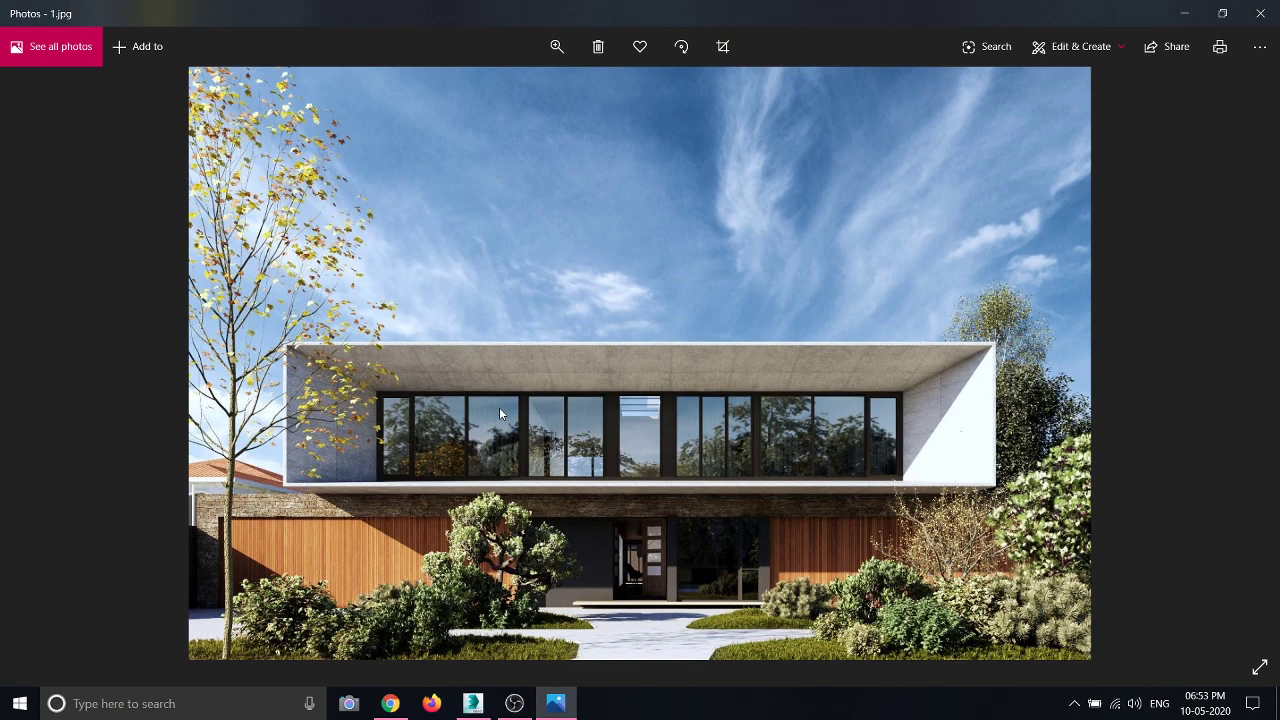
click(1260, 13)
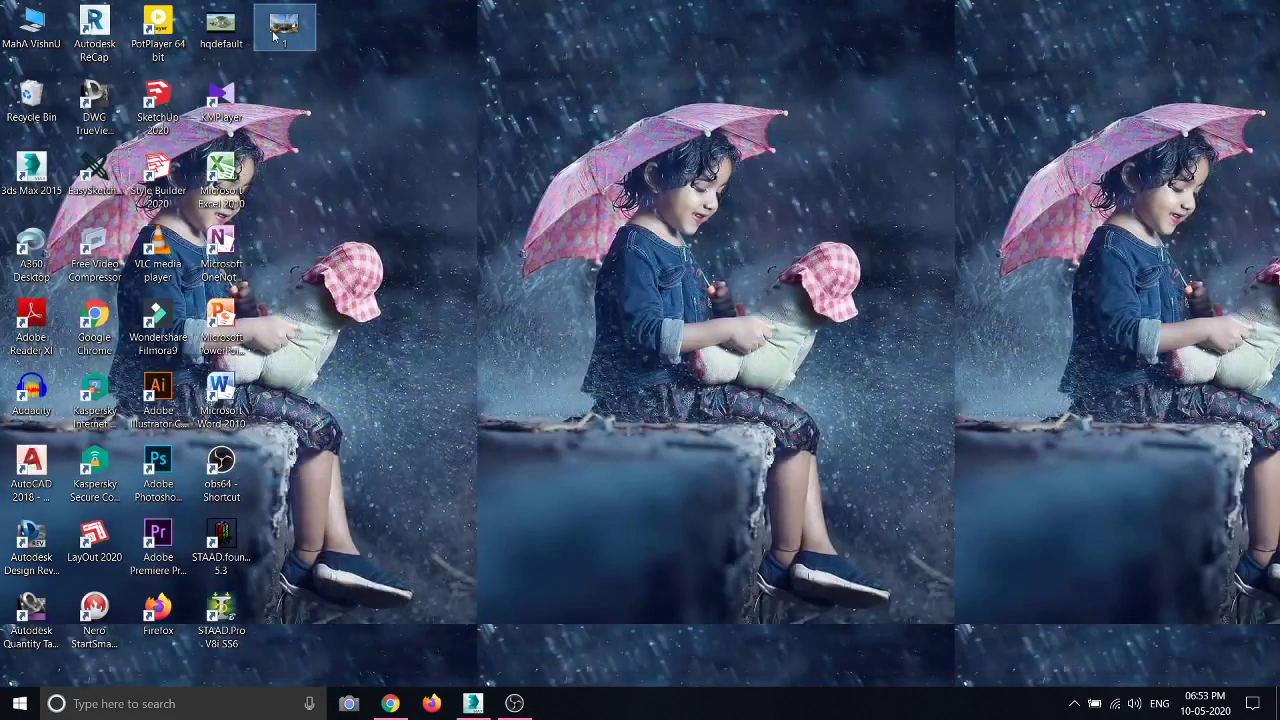
Reopen hqdefault.jpg and 1.jpg briefly, scroll-zoom 1.jpg, close it and refresh the desktop.
double_click(235, 37)
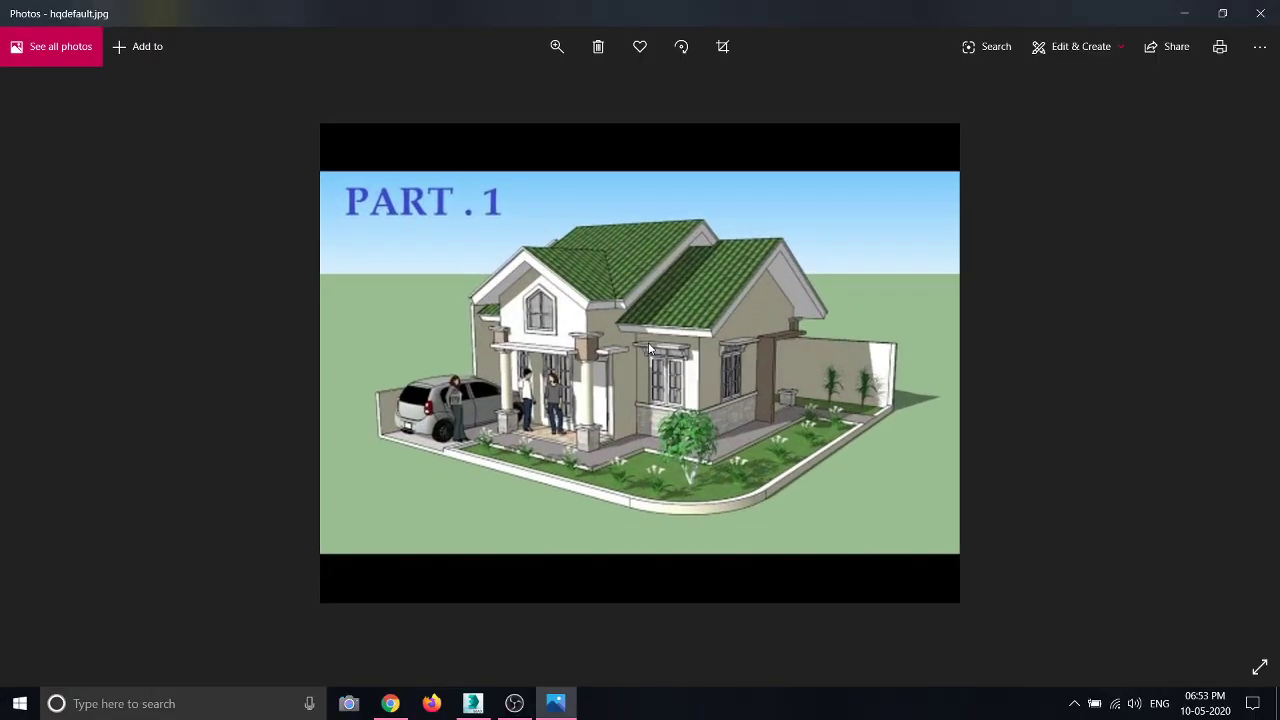
click(1260, 13)
double_click(285, 22)
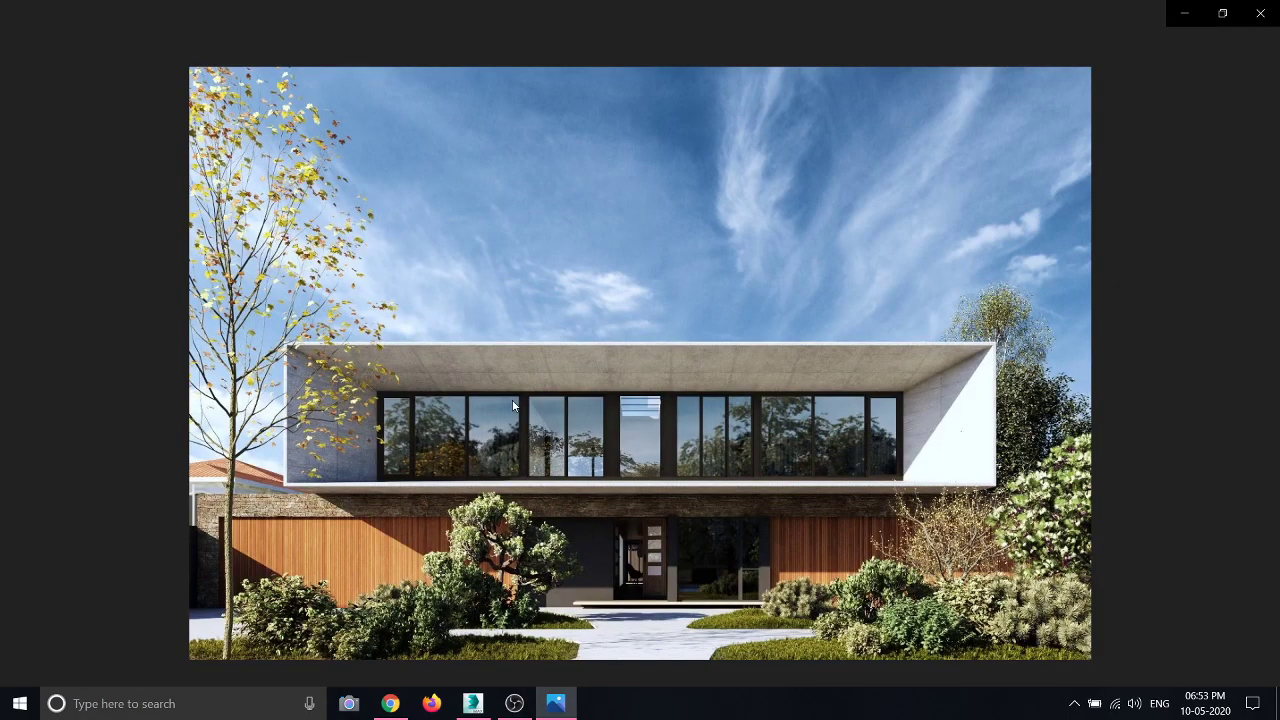
scroll(511, 399, up, 2)
scroll(512, 405, down, 2)
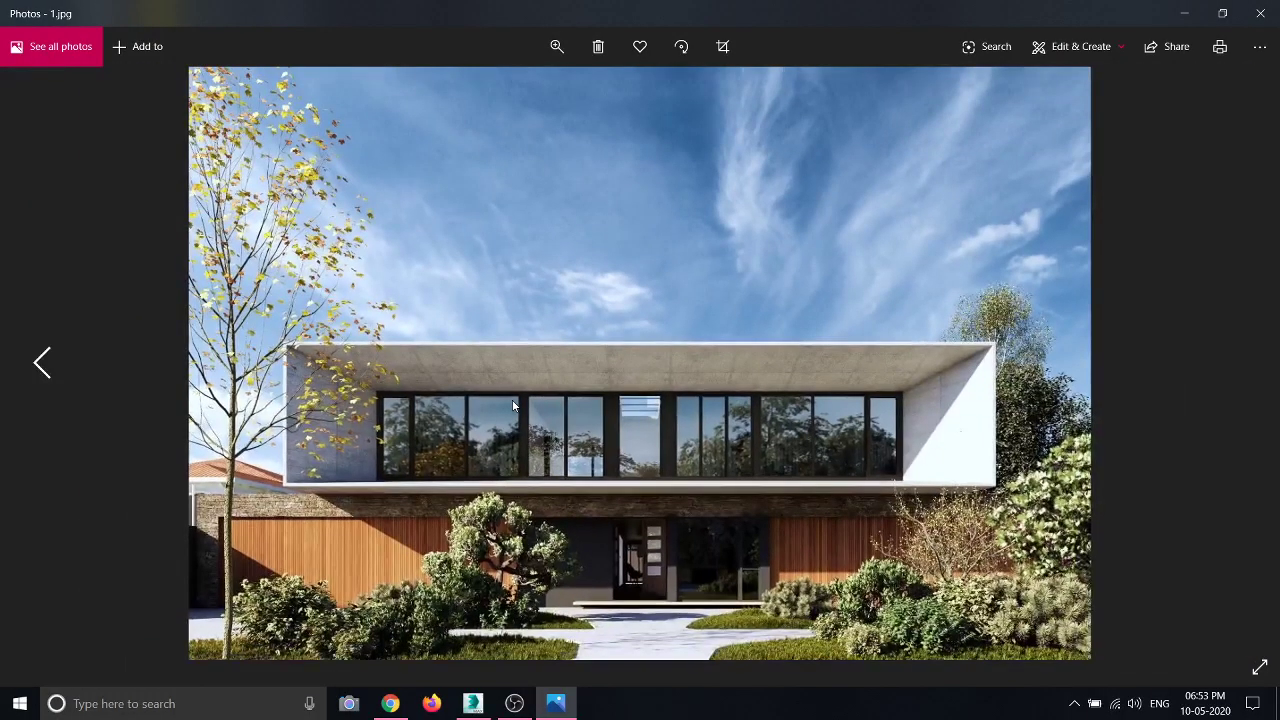
click(1260, 13)
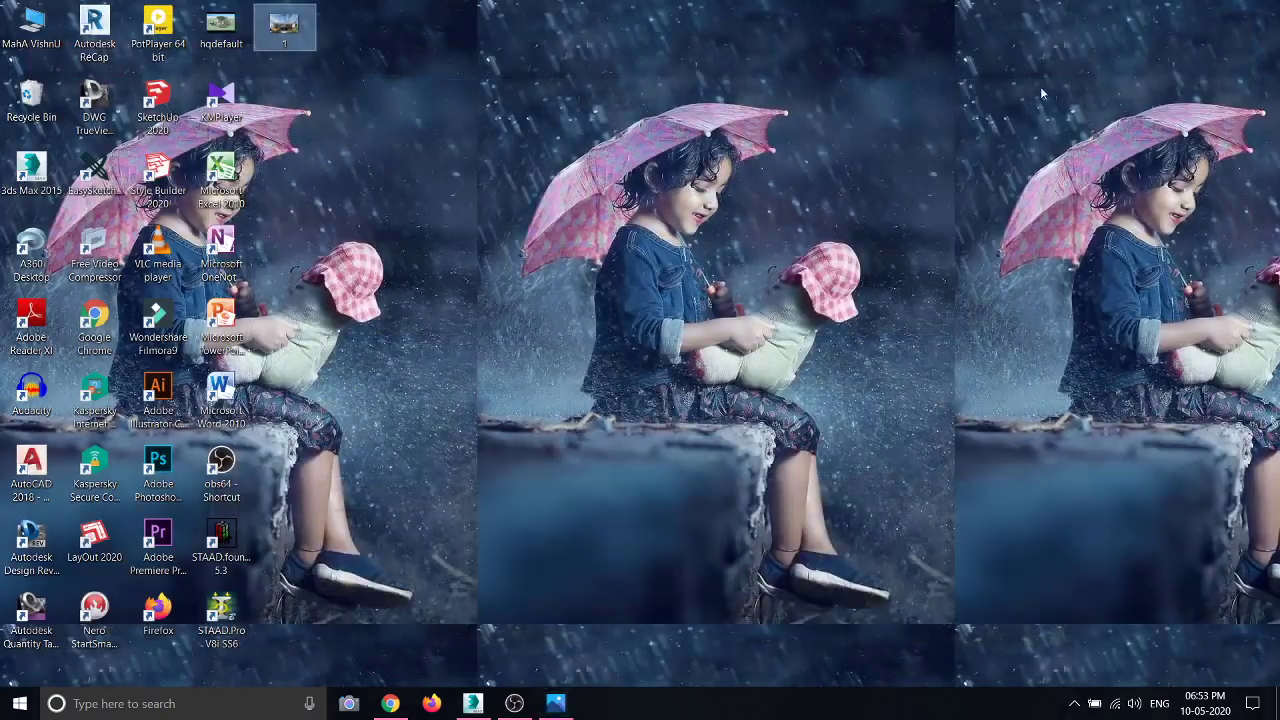
right_click(412, 120)
click(502, 199)
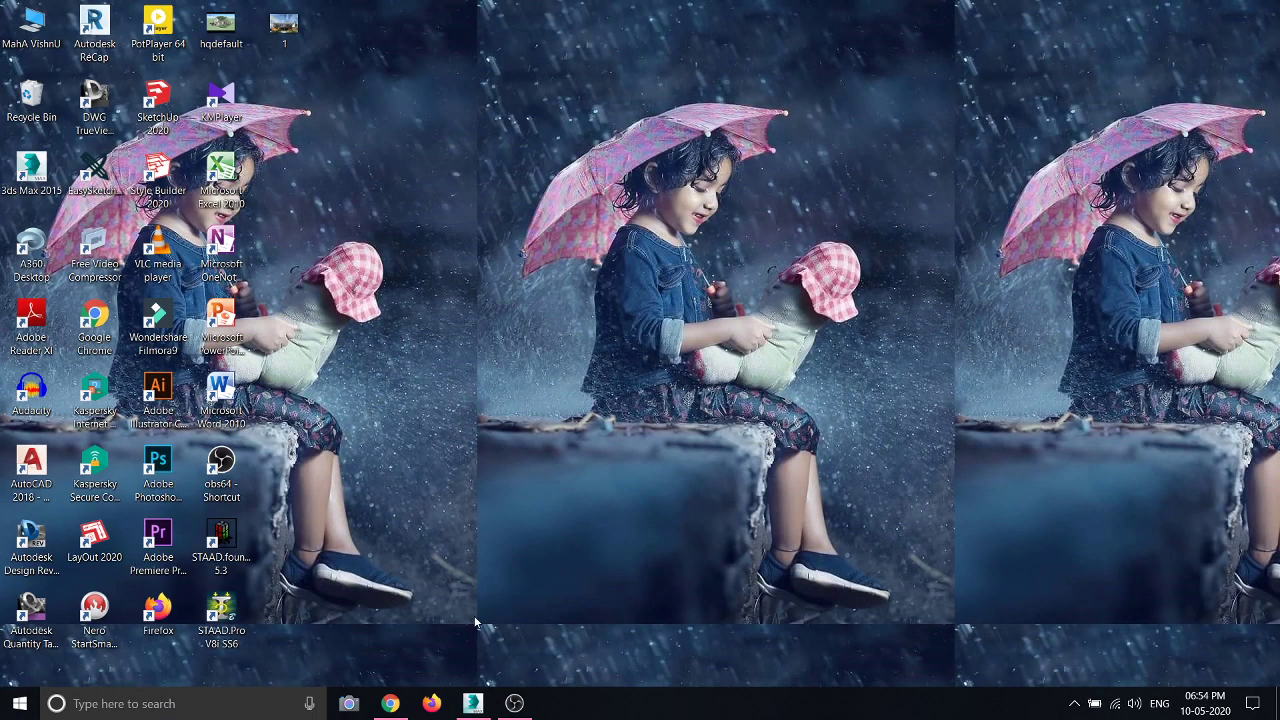
Restore 3ds Max from the taskbar and zoom the Perspective view's grid in and out.
click(473, 700)
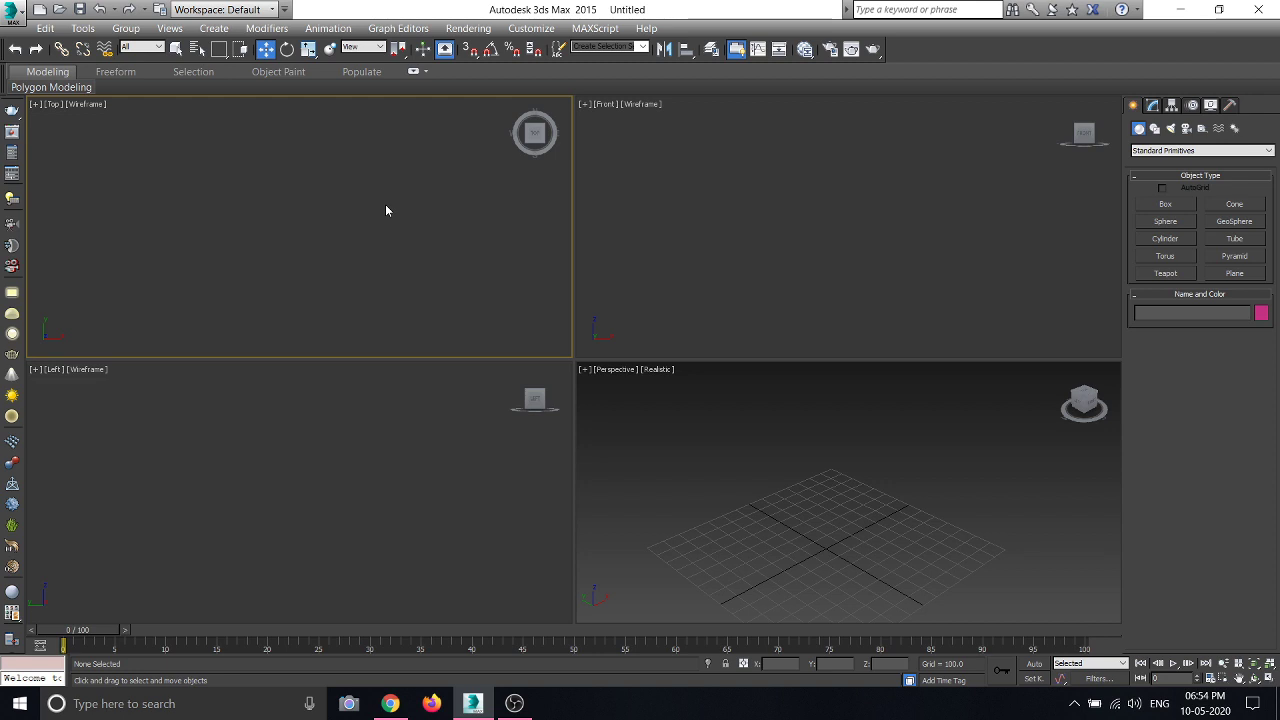
click(652, 228)
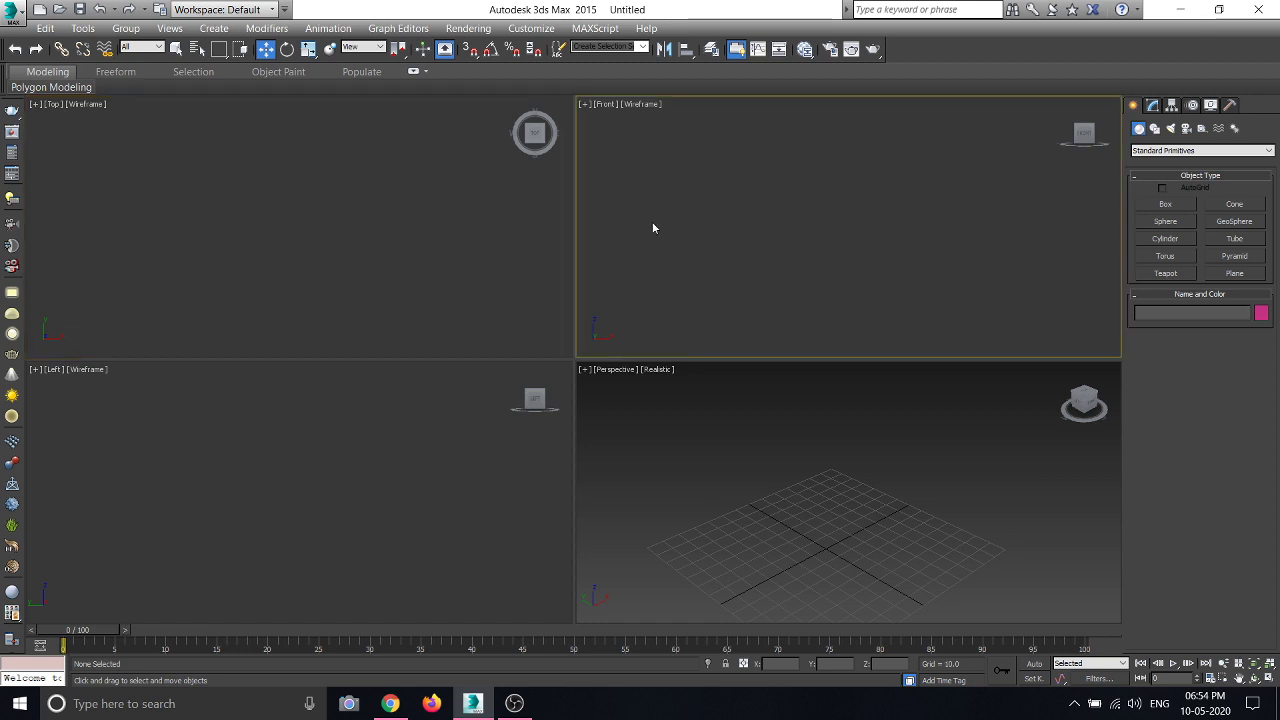
click(429, 304)
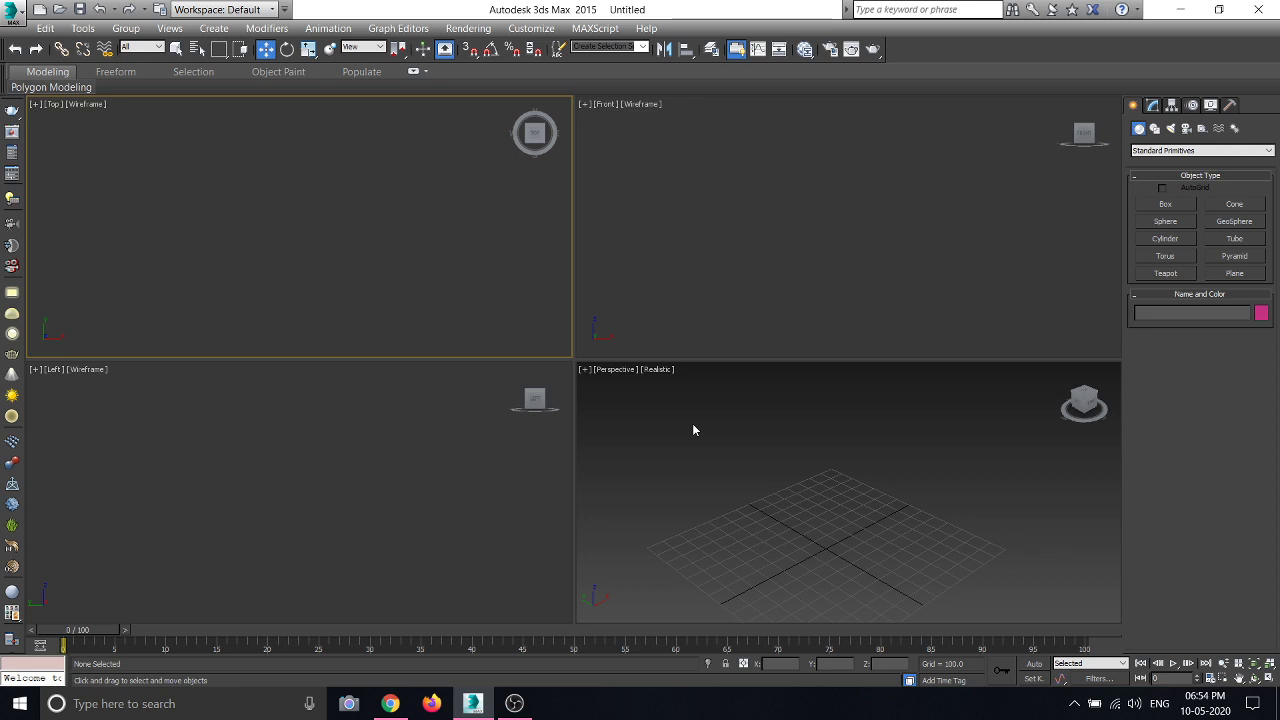
click(822, 243)
click(721, 538)
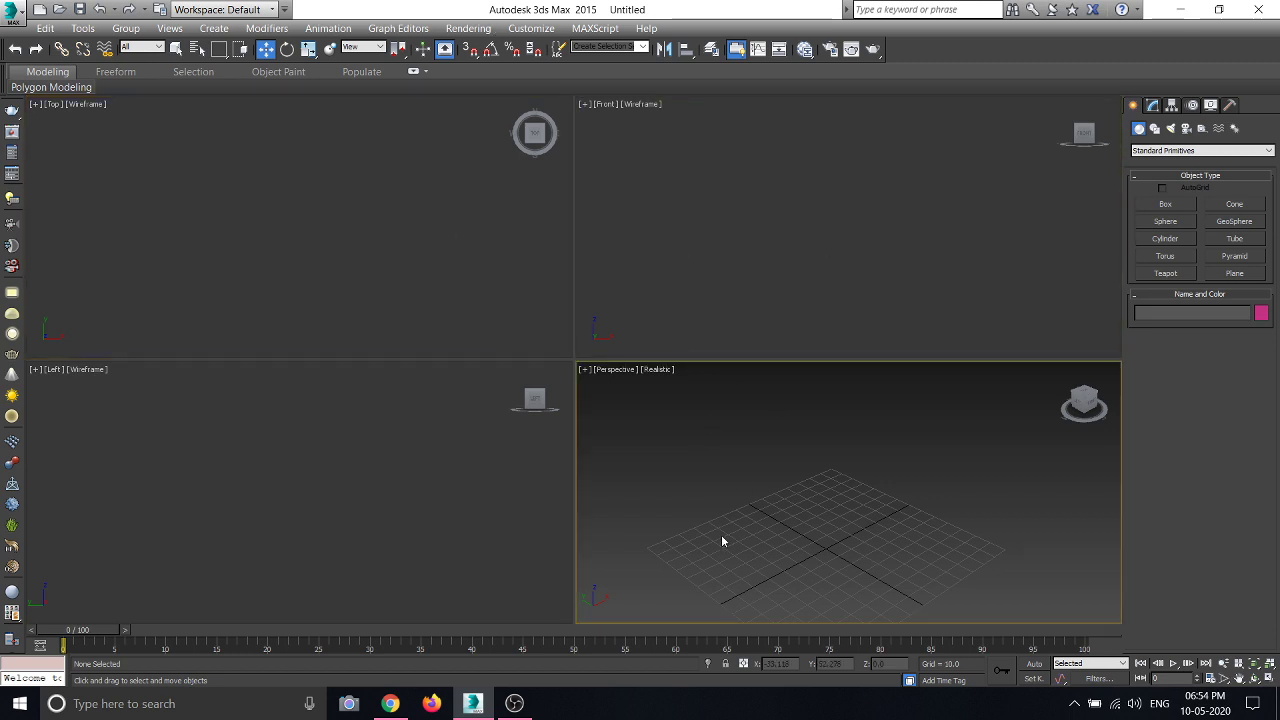
scroll(777, 494, up, 2)
scroll(777, 494, up, 2)
scroll(777, 494, down, 2)
scroll(764, 496, down, 3)
Toggle the grid with G in the Perspective, Front and Top viewports.
key(g)
click(708, 244)
key(g)
click(404, 247)
key(g)
click(400, 538)
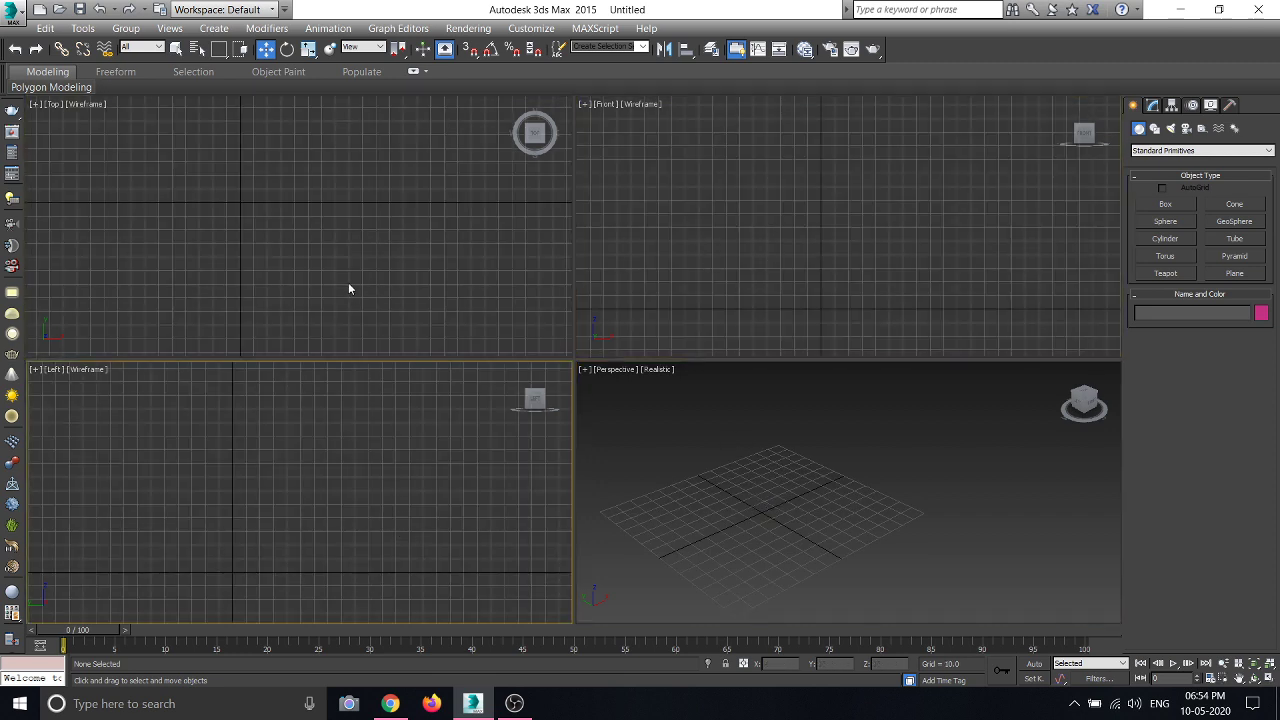
click(348, 288)
click(816, 589)
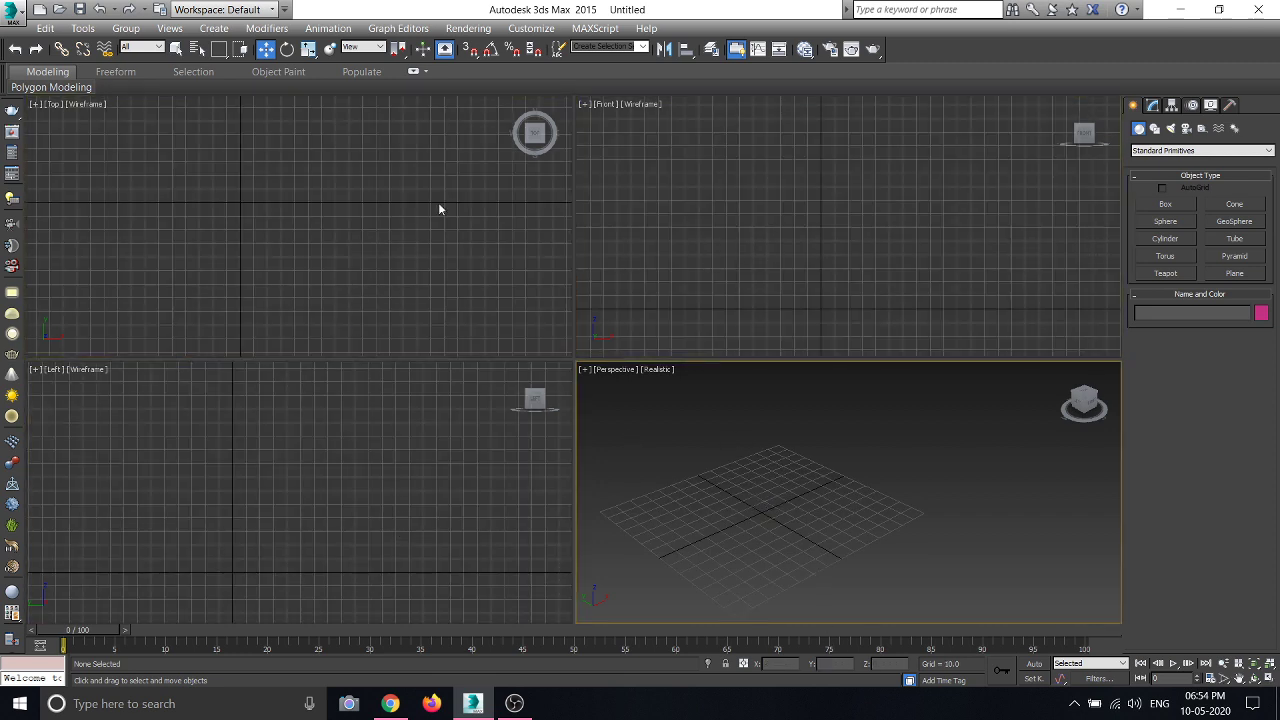
Hide the grid with G in the Top, Front, Perspective and Left viewports.
click(183, 229)
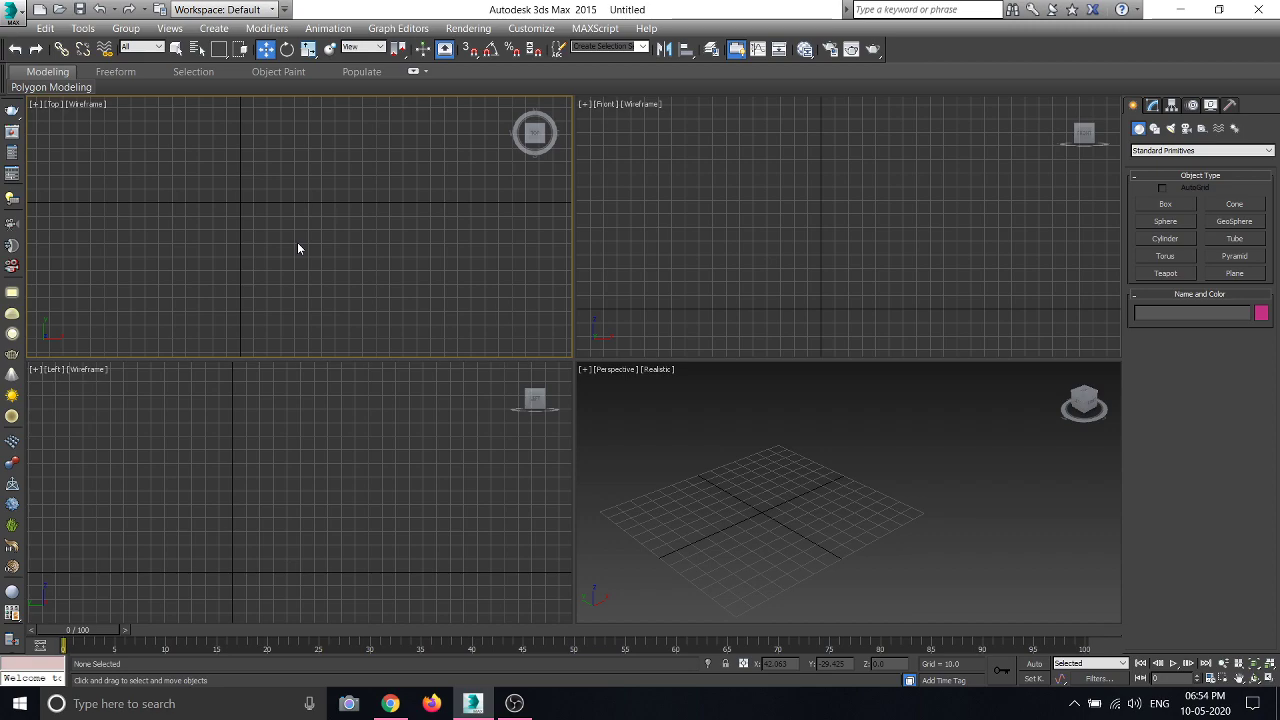
key(g)
click(788, 252)
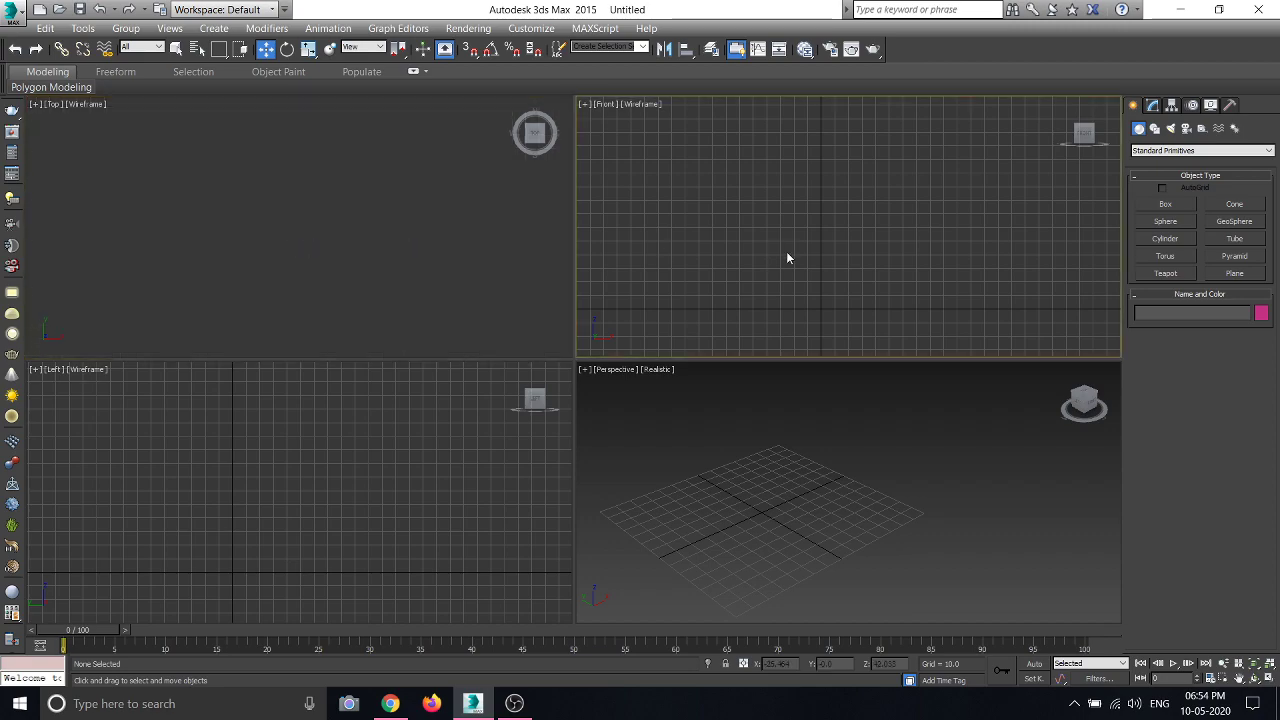
key(g)
click(784, 456)
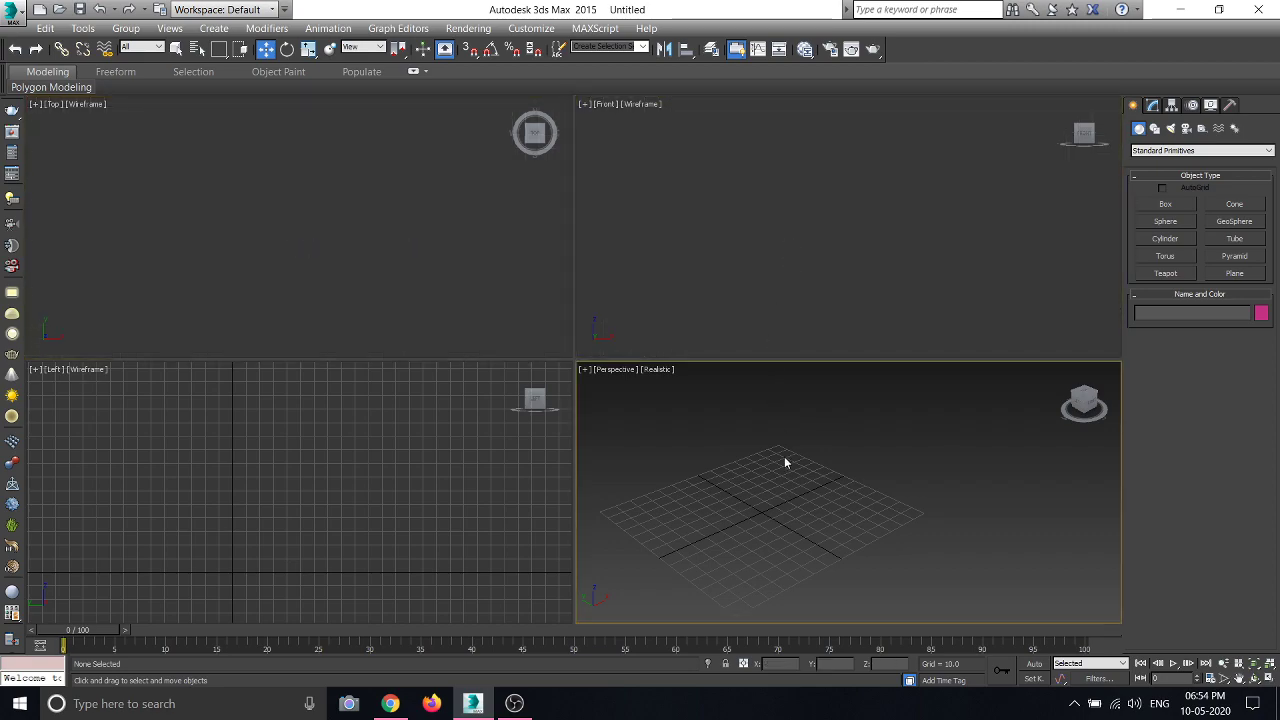
key(g)
click(326, 495)
key(g)
click(763, 468)
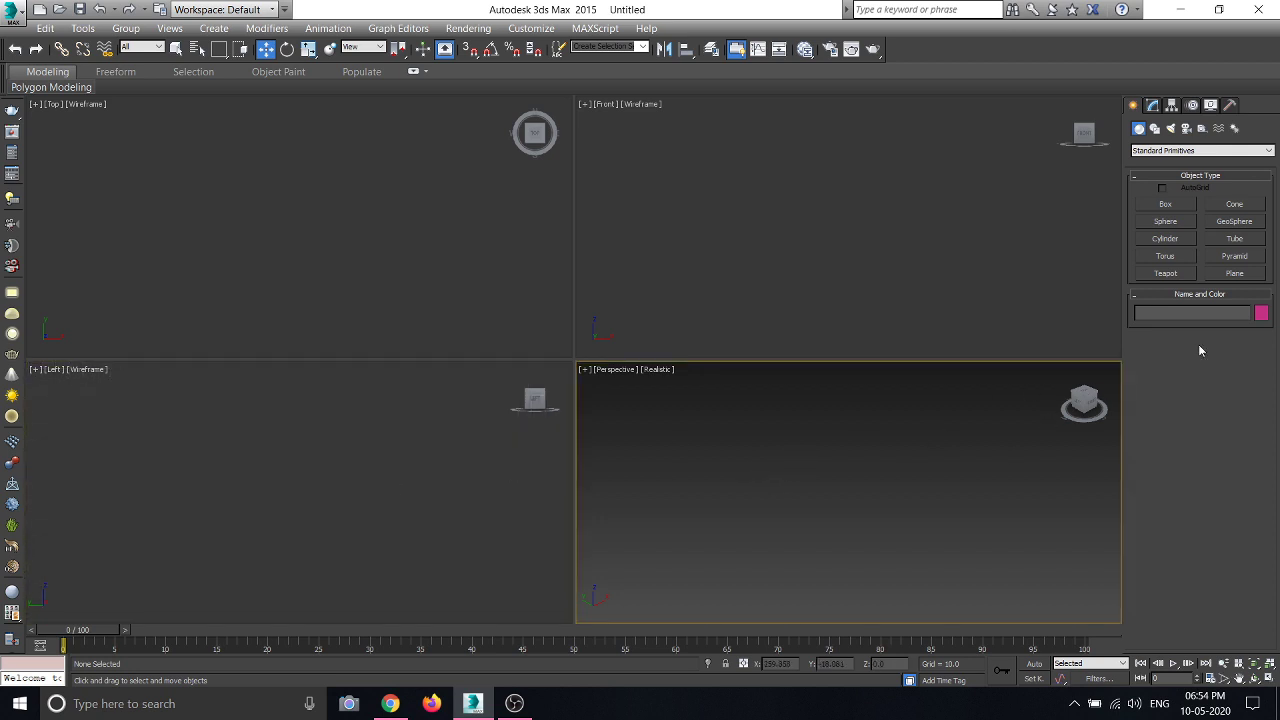
Check each of the four viewports to confirm its grid is hidden.
click(311, 202)
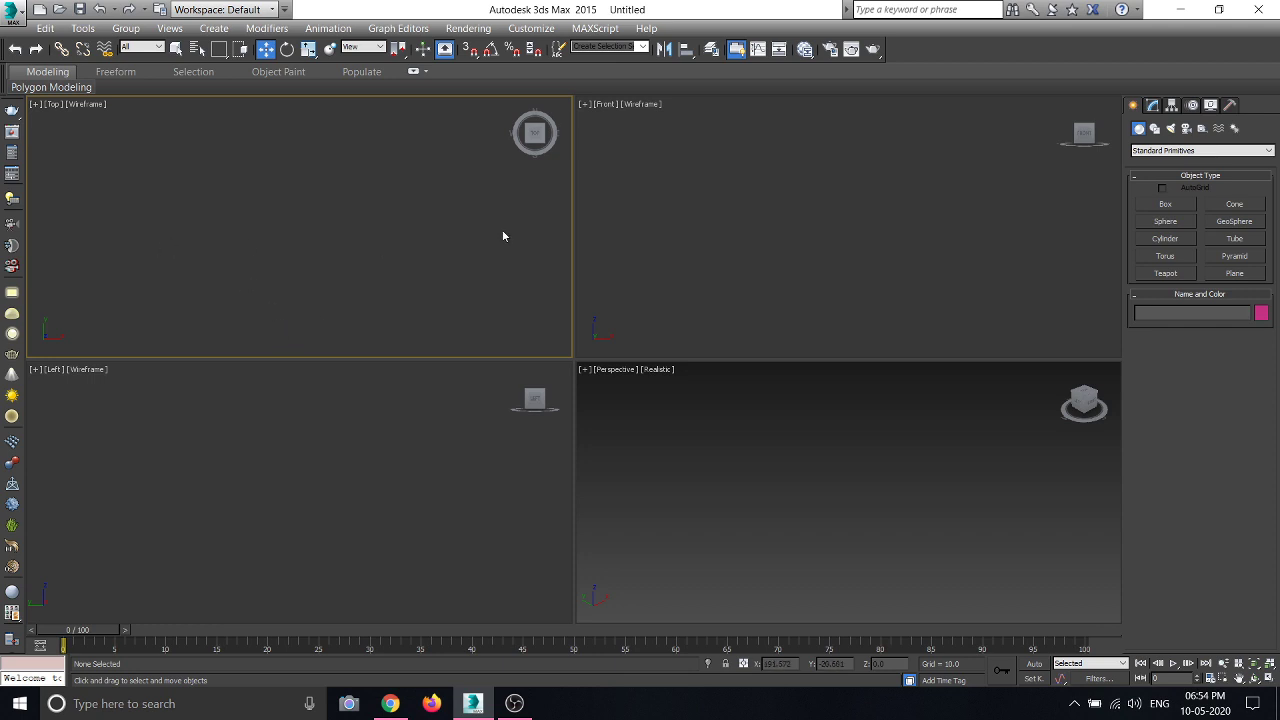
click(858, 206)
click(805, 461)
click(480, 380)
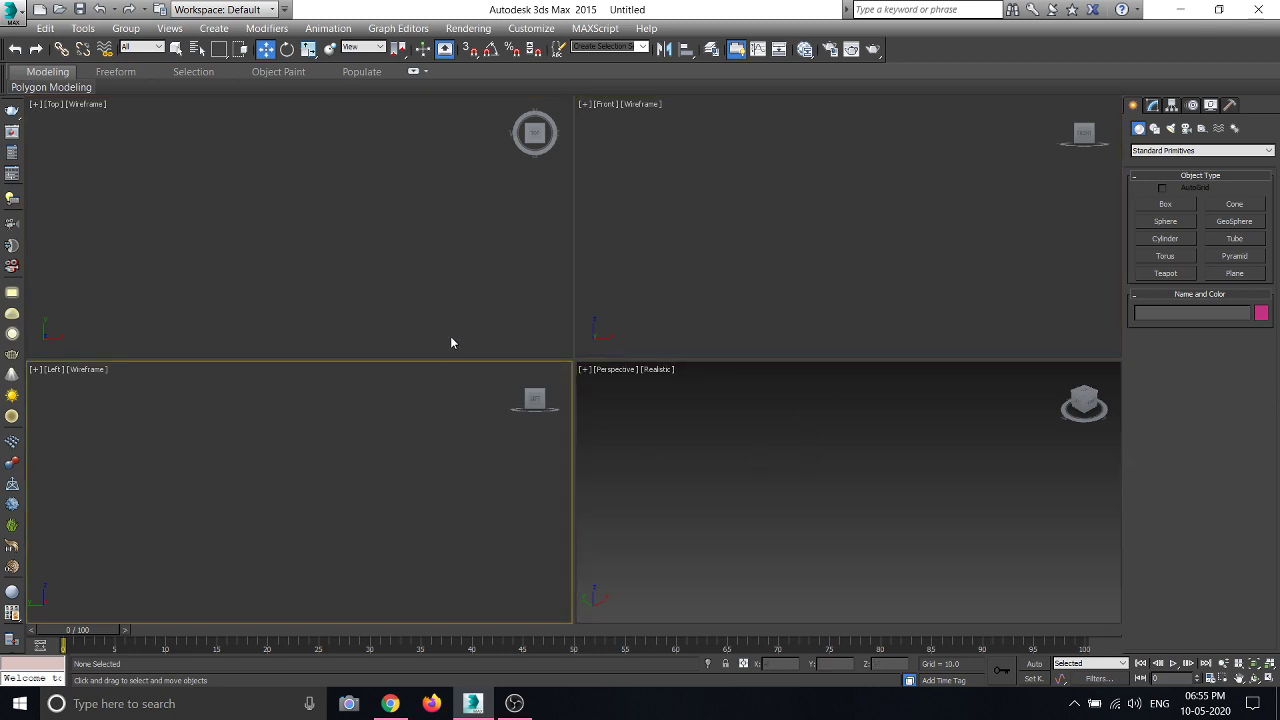
click(449, 340)
click(757, 290)
click(771, 417)
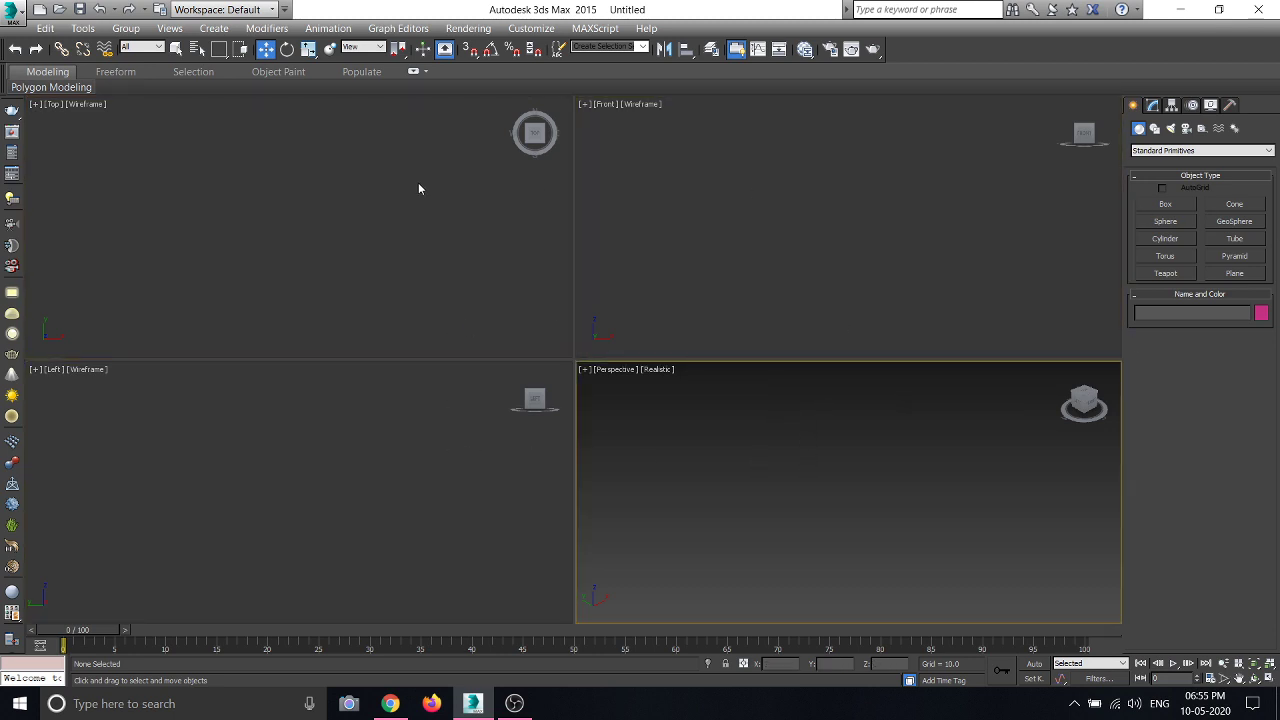
Draw pink Box001 in the Top view, about 126.961 × 221.569 × 80.843, after one cancelled attempt.
click(1165, 205)
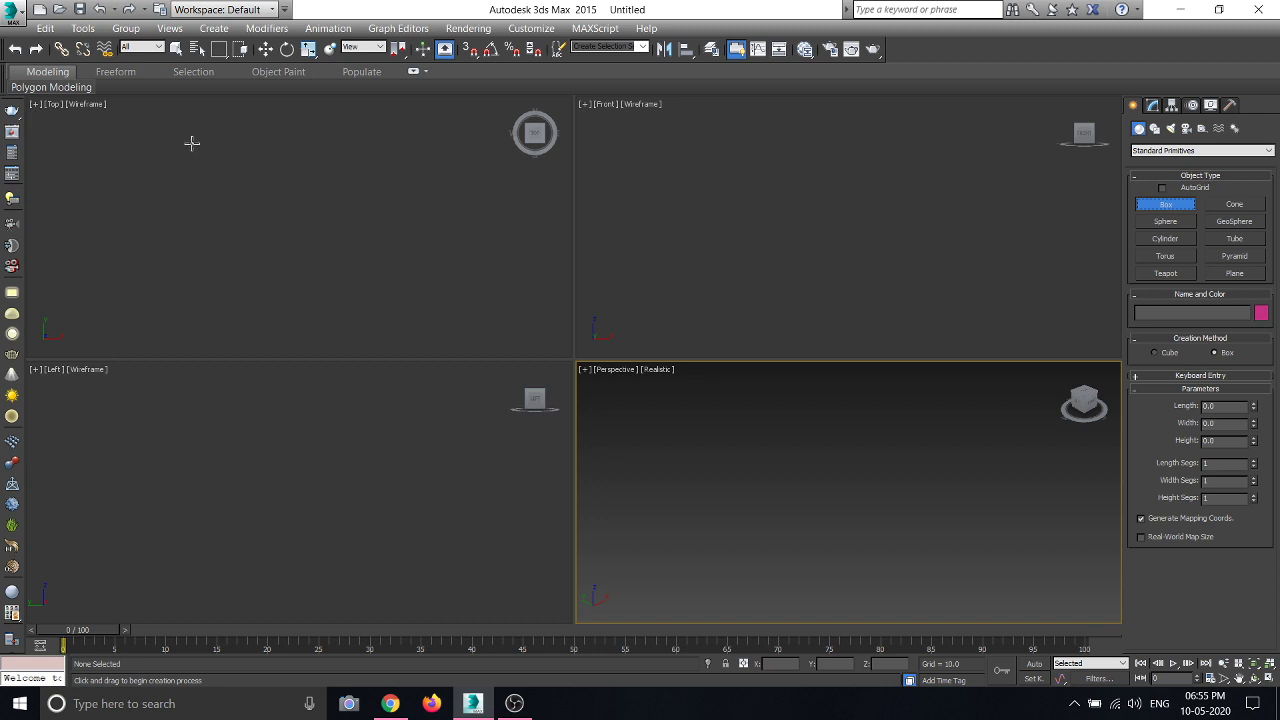
mouse_move(156, 147)
mouse_down()
mouse_move(334, 278)
mouse_move(353, 328)
mouse_up()
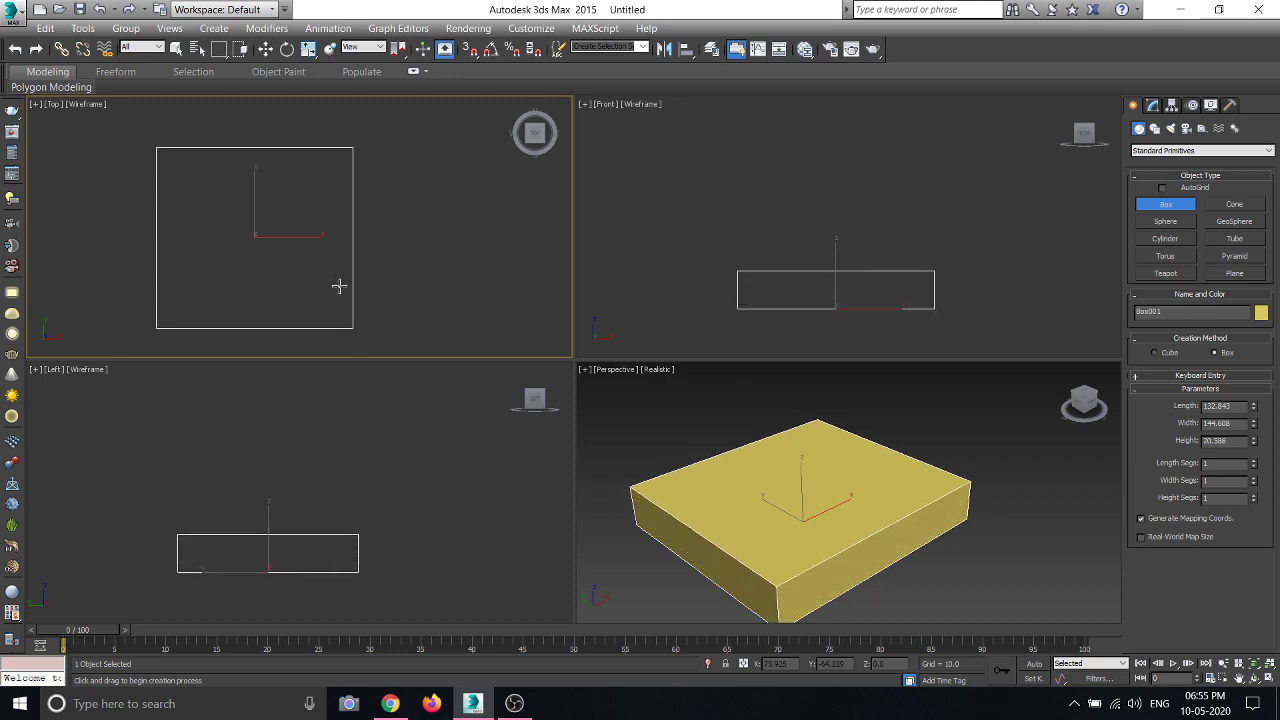
right_click(325, 222)
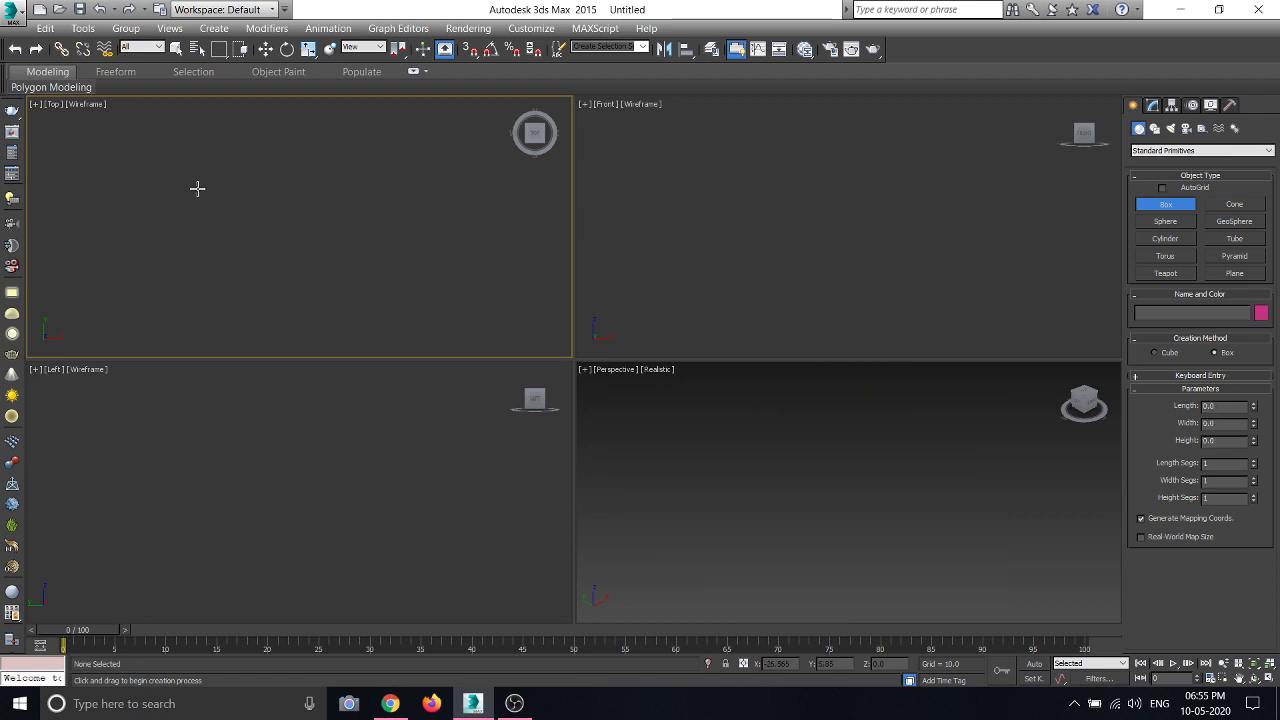
click(144, 153)
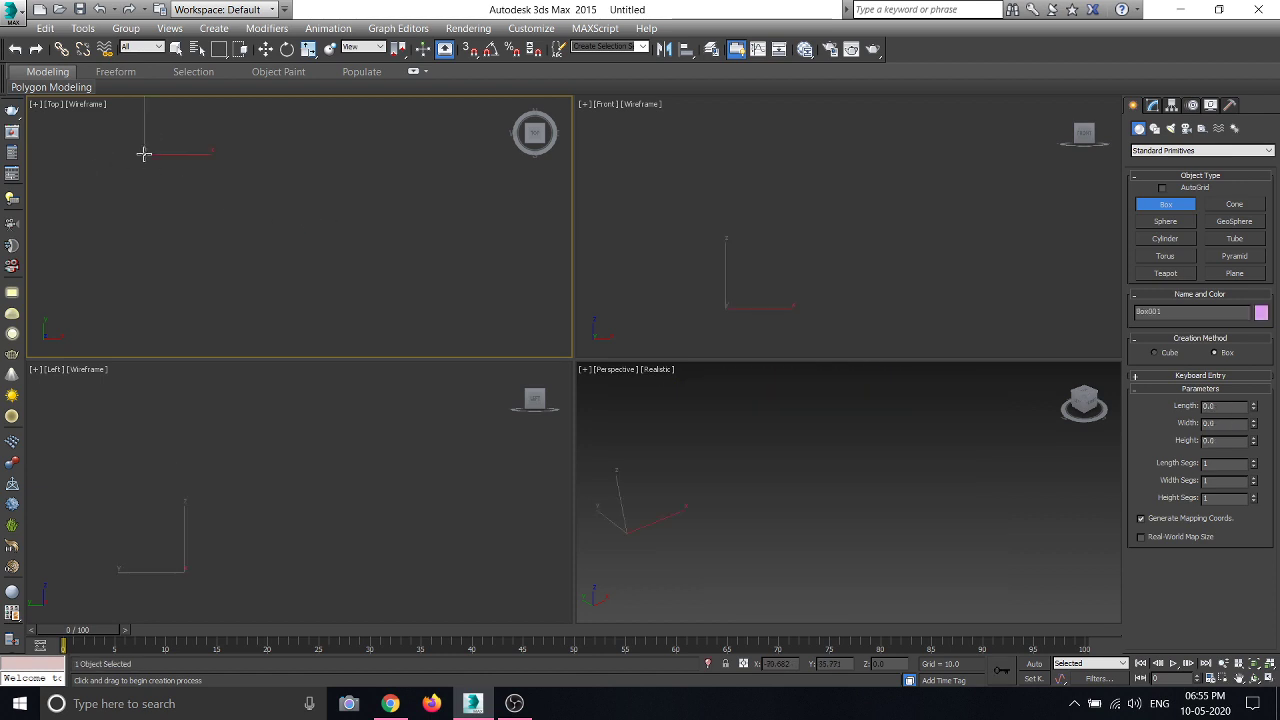
mouse_move(144, 153)
mouse_down()
mouse_move(194, 226)
mouse_move(394, 311)
mouse_move(435, 343)
mouse_up()
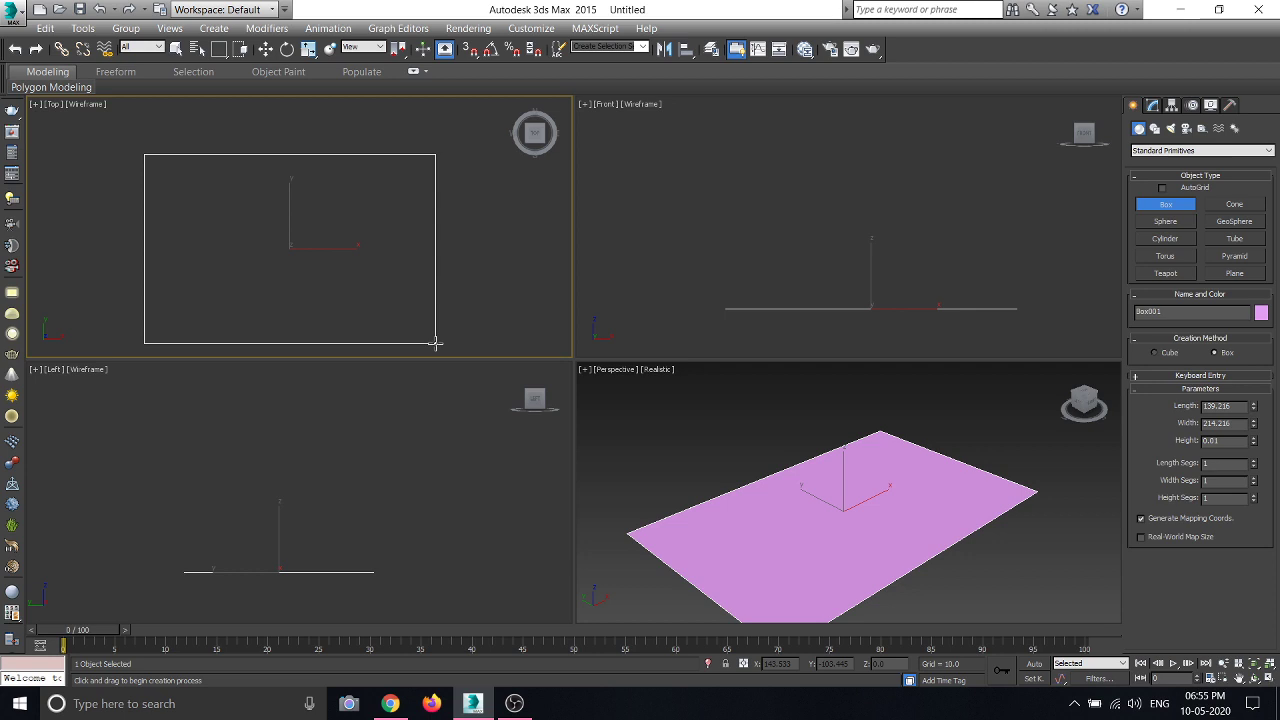
mouse_move(435, 343)
mouse_down()
mouse_move(183, 176)
mouse_move(297, 249)
mouse_move(491, 309)
mouse_move(503, 337)
mouse_move(401, 307)
mouse_move(160, 177)
mouse_move(257, 240)
mouse_move(503, 326)
mouse_move(180, 191)
mouse_move(160, 169)
mouse_move(306, 269)
mouse_move(445, 326)
mouse_up()
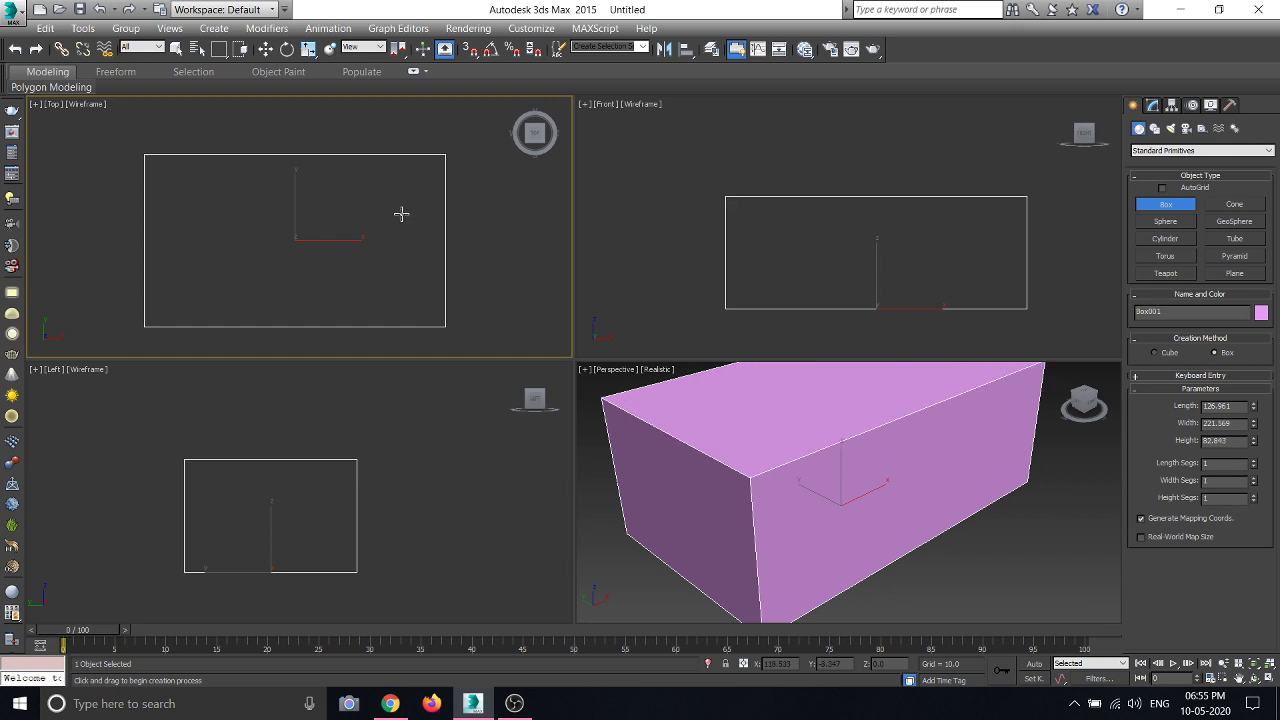
key(w)
scroll(698, 470, down, 3)
Delete the pink box and draw a thin new box in the Perspective view.
scroll(710, 470, down, 1)
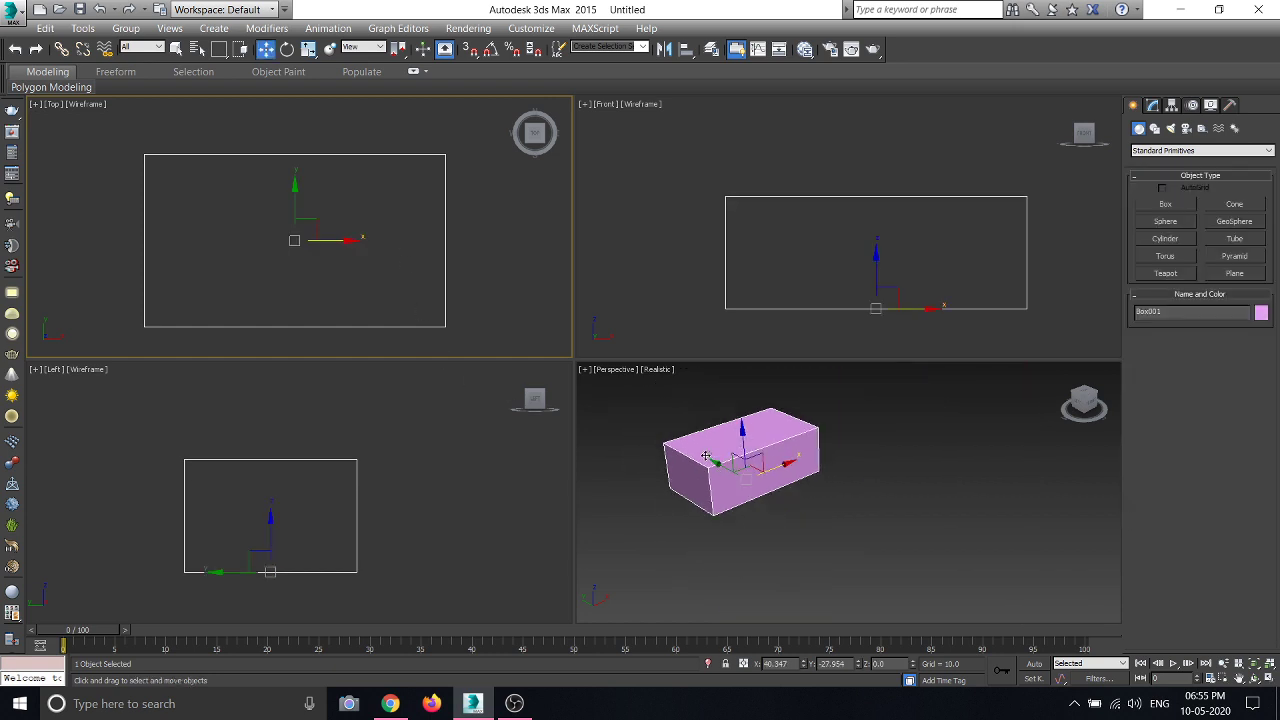
scroll(710, 475, up, 2)
key(Delete)
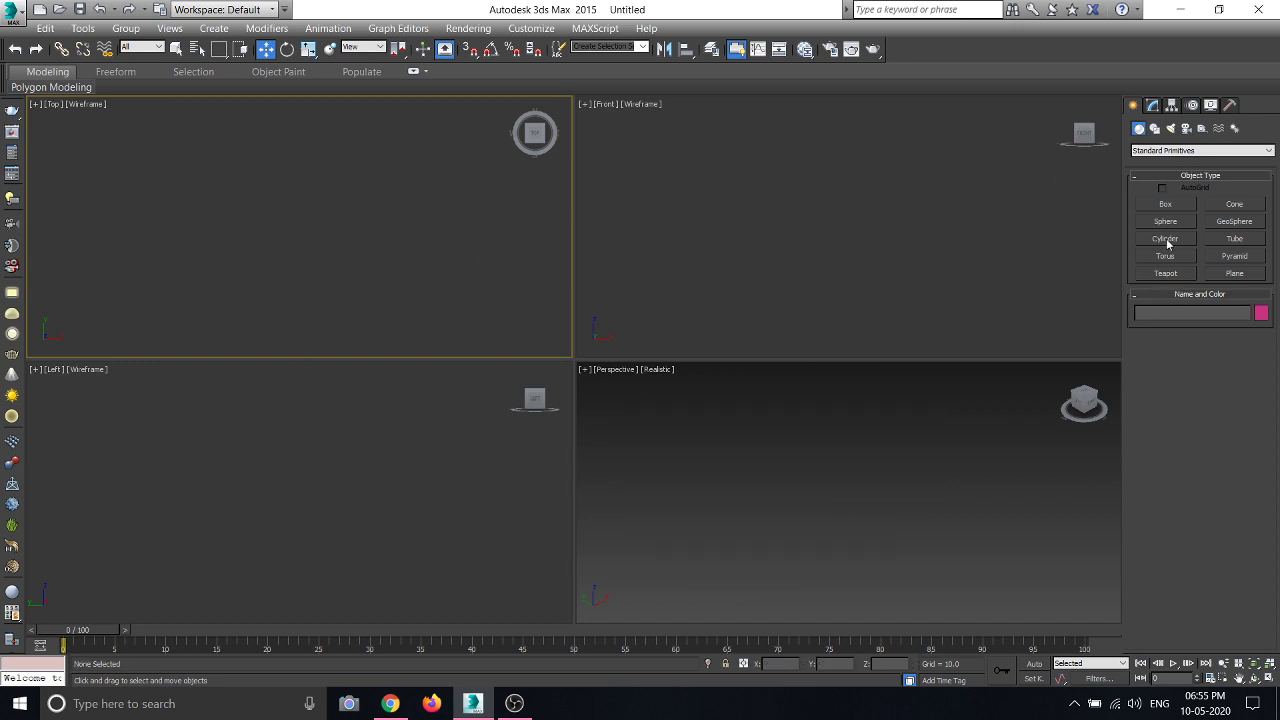
click(1166, 203)
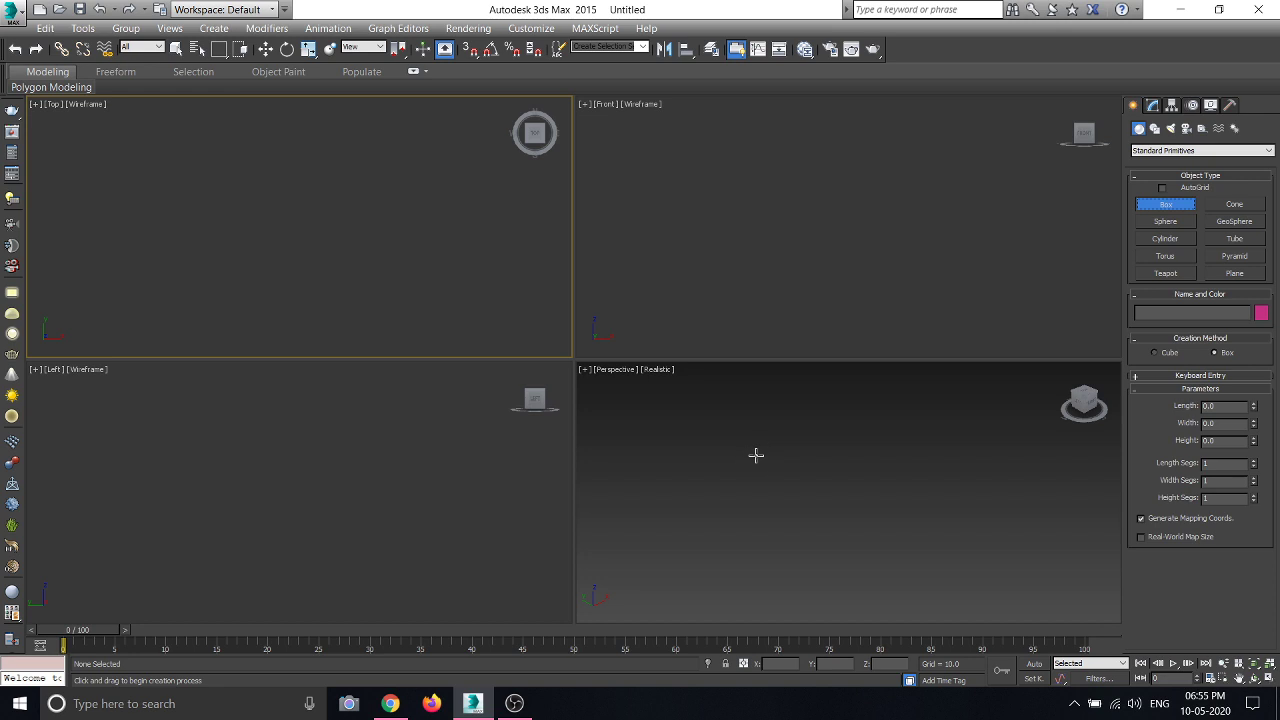
mouse_move(798, 436)
mouse_down()
mouse_move(786, 531)
mouse_move(810, 597)
mouse_move(955, 596)
mouse_up()
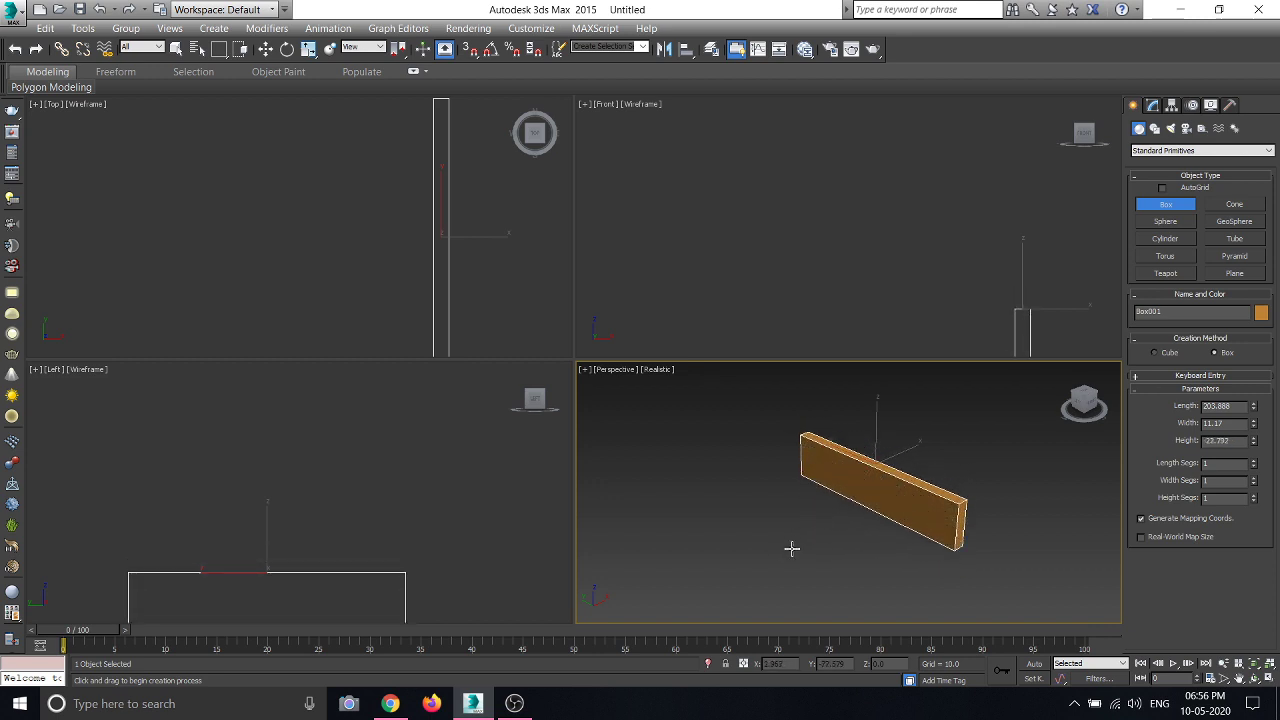
click(1020, 472)
Undo the thin box and draw a purple box about 222.027 × 213.725 × 88.662.
key(ctrl+z)
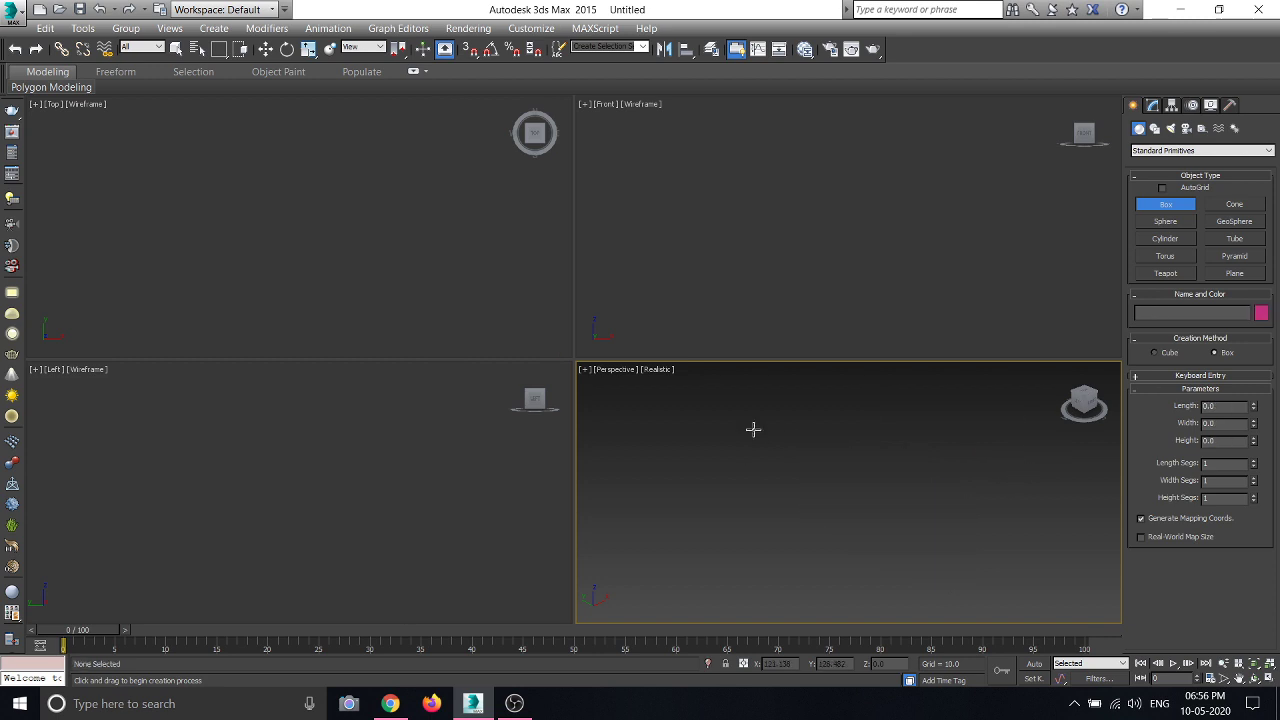
drag(850, 430, 871, 618)
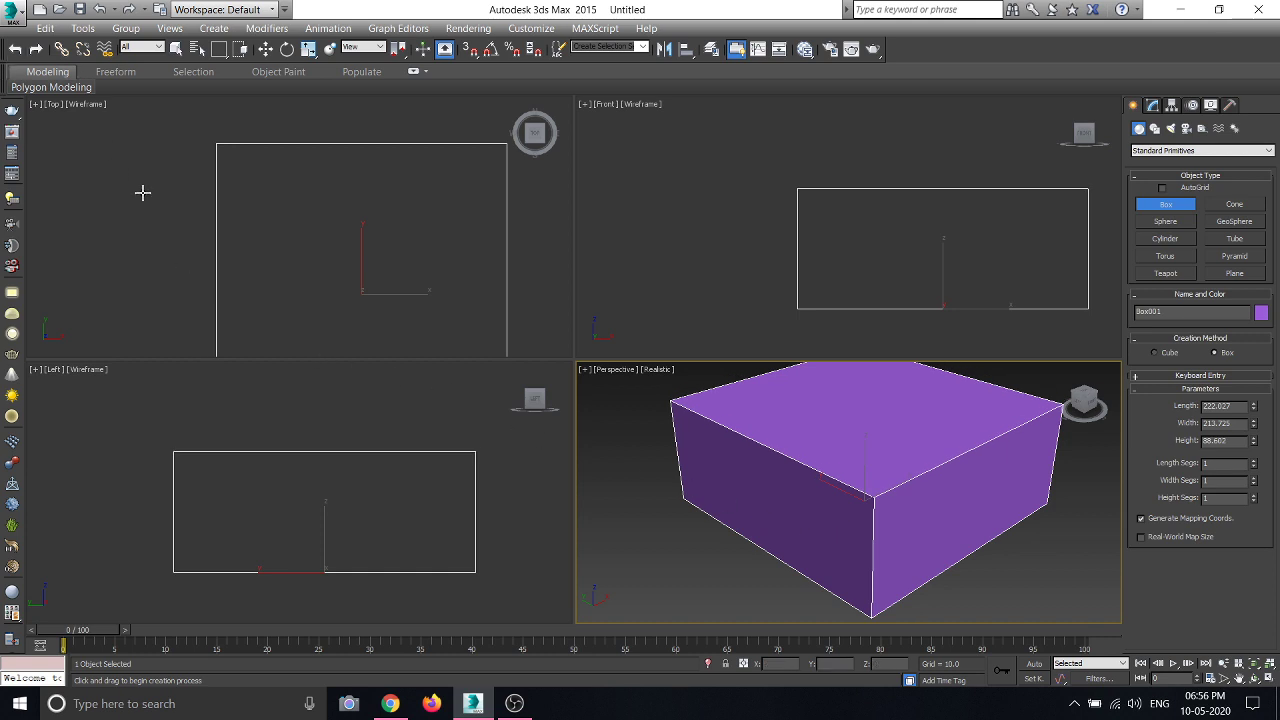
scroll(731, 488, down, 2)
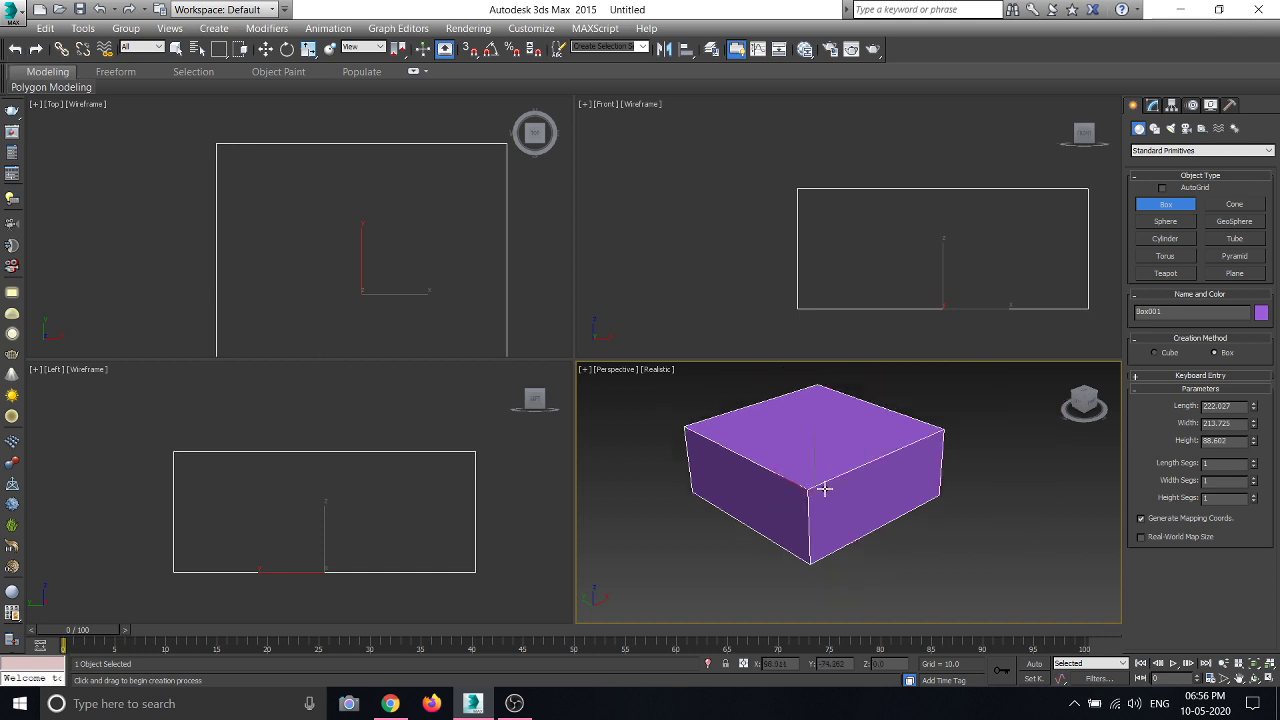
scroll(830, 476, up, 1)
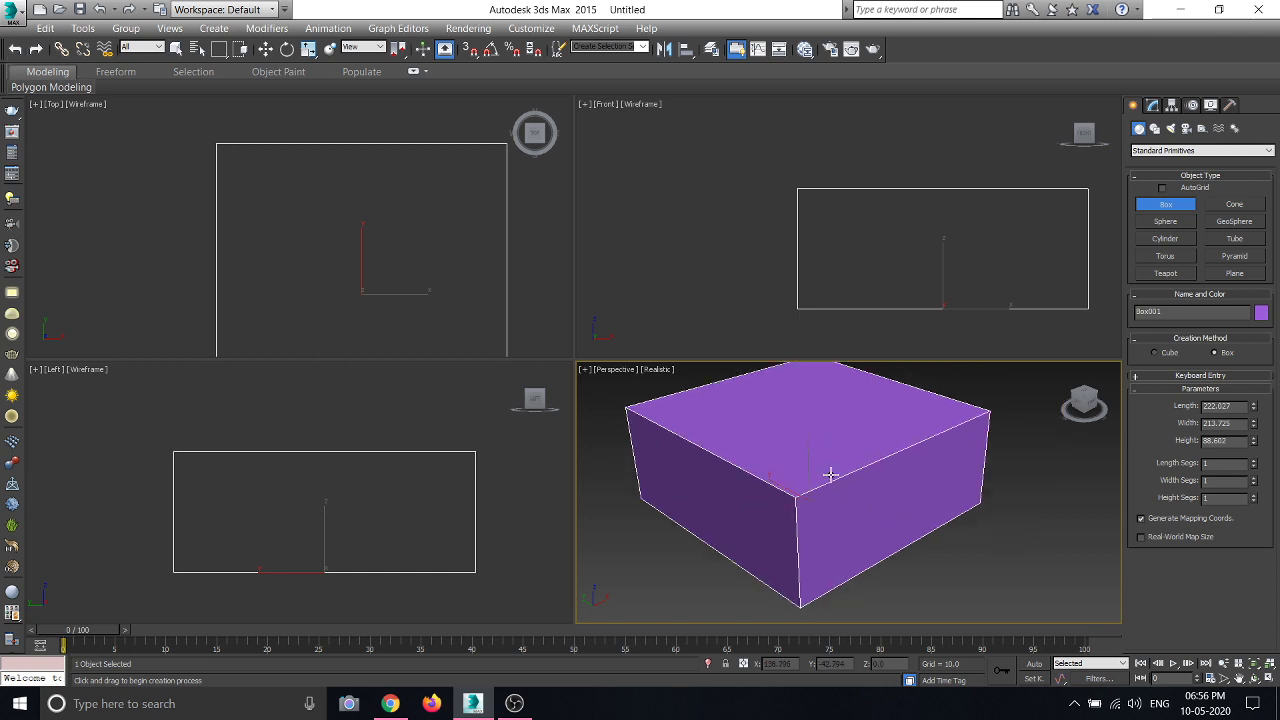
End box creation, switch to Move with W, and deselect the purple box.
click(139, 175)
key(w)
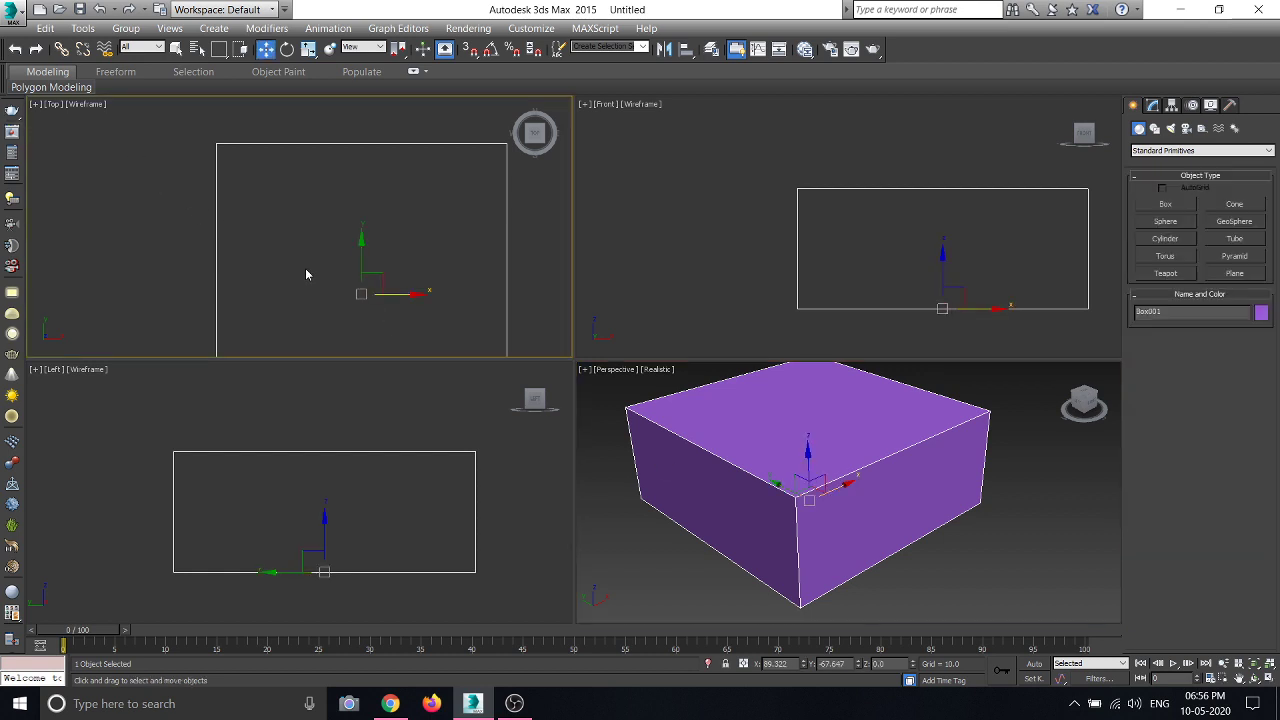
click(306, 274)
scroll(798, 517, down, 1)
scroll(830, 506, up, 2)
scroll(711, 472, down, 3)
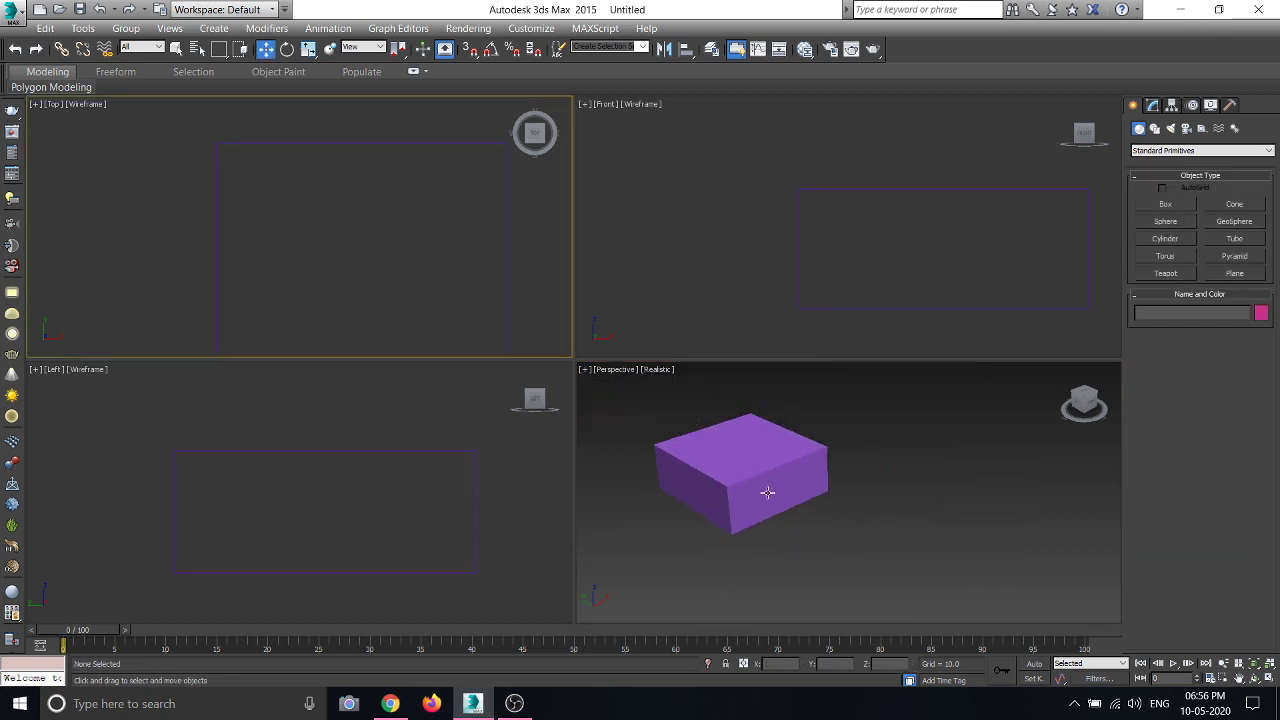
Change Box001's object colour from purple to pale aqua cyan.
click(768, 492)
click(1261, 313)
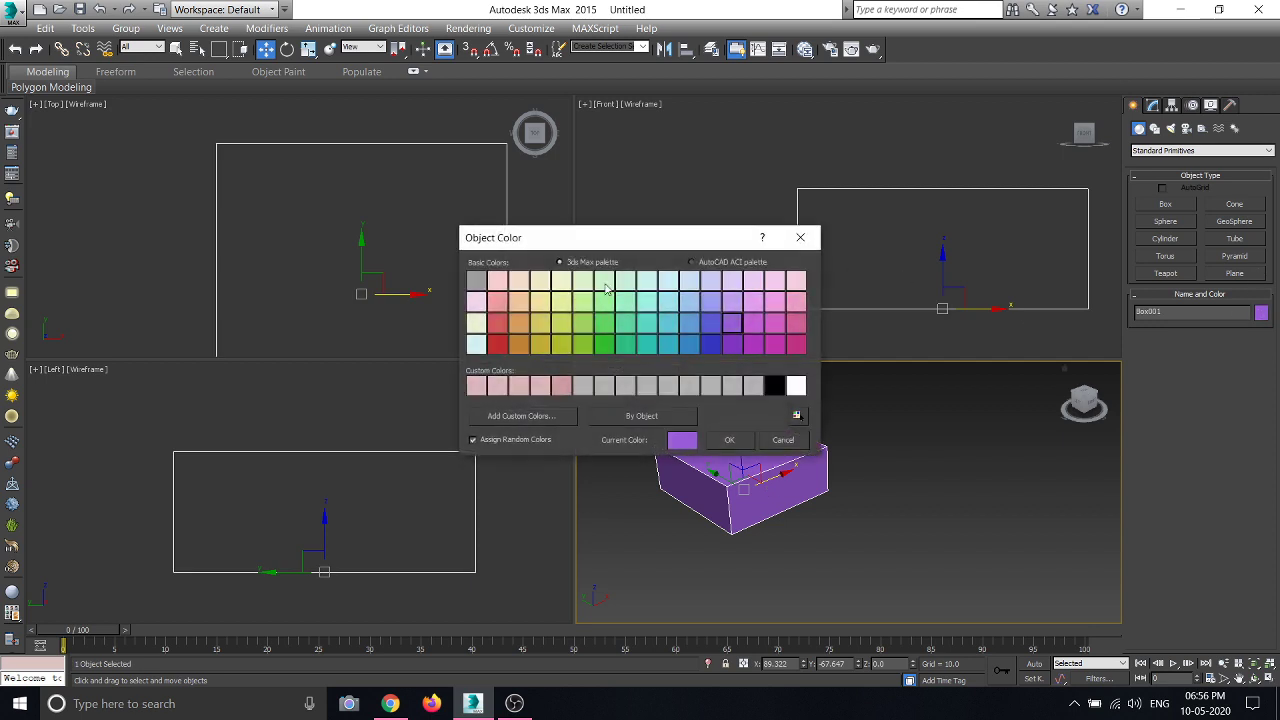
click(645, 317)
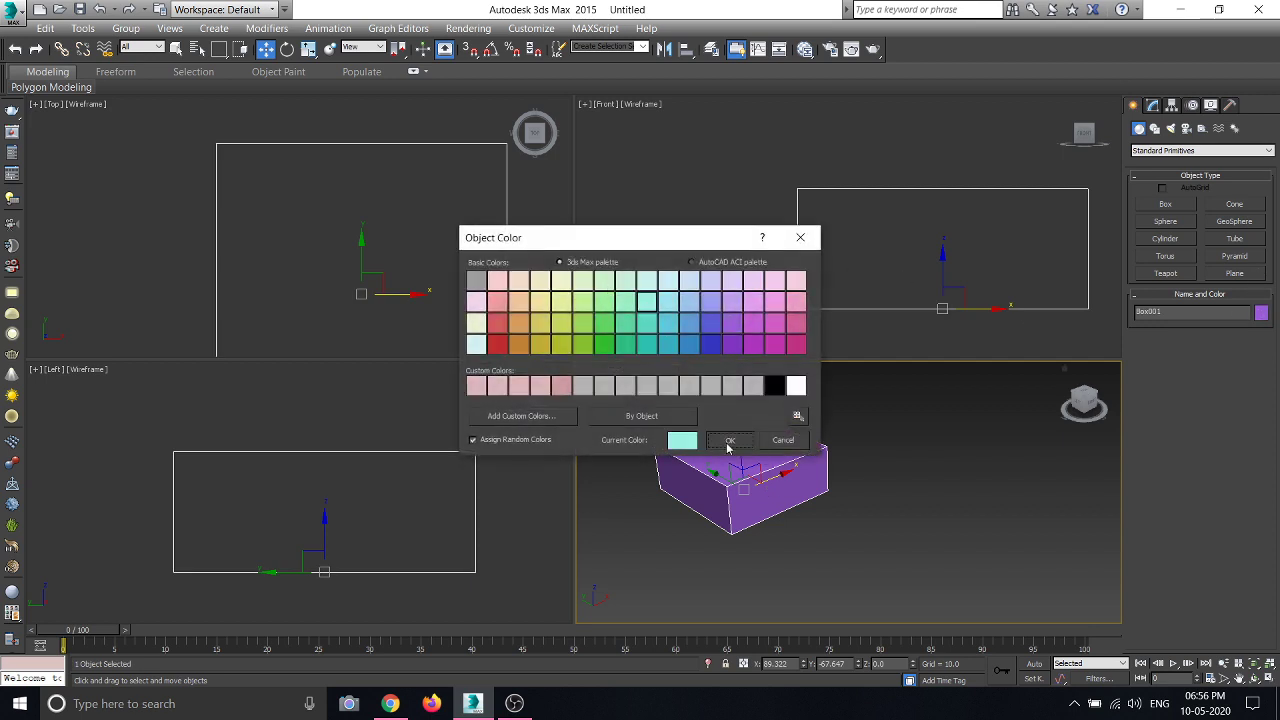
click(729, 440)
click(864, 488)
scroll(686, 449, up, 4)
scroll(184, 243, down, 3)
scroll(216, 244, up, 2)
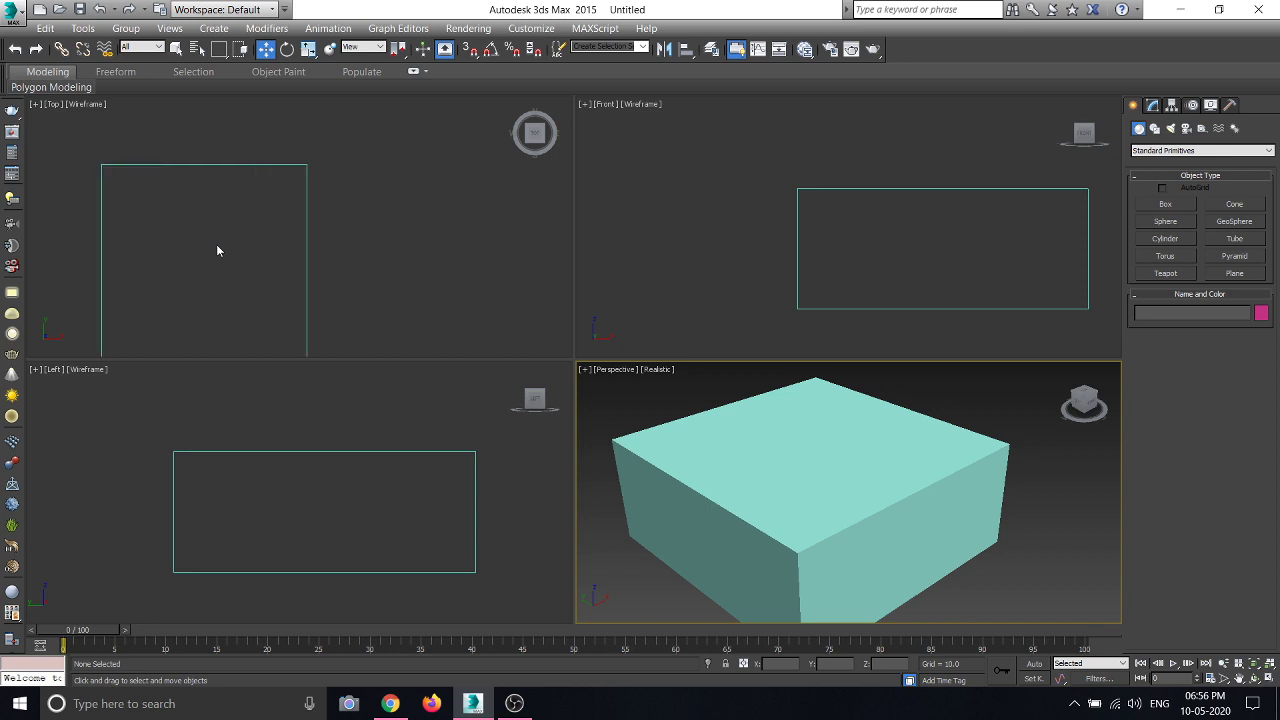
scroll(270, 260, down, 2)
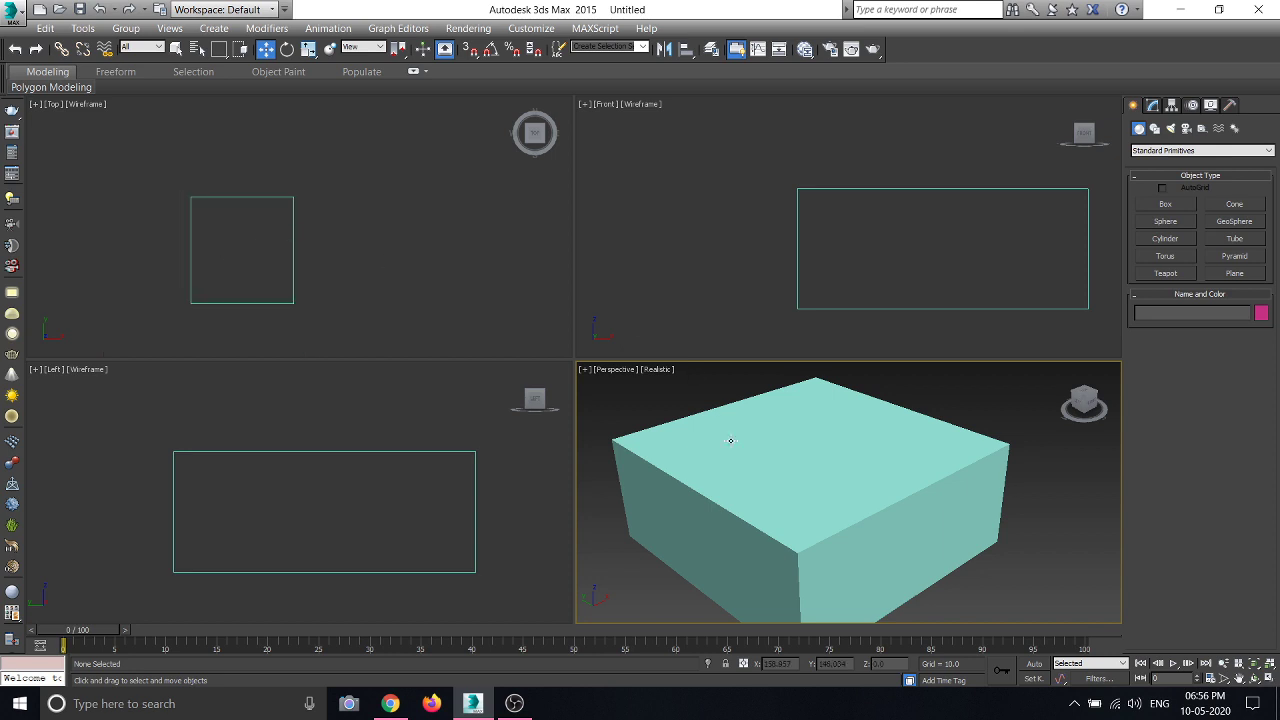
click(660, 194)
scroll(831, 254, down, 2)
click(1168, 204)
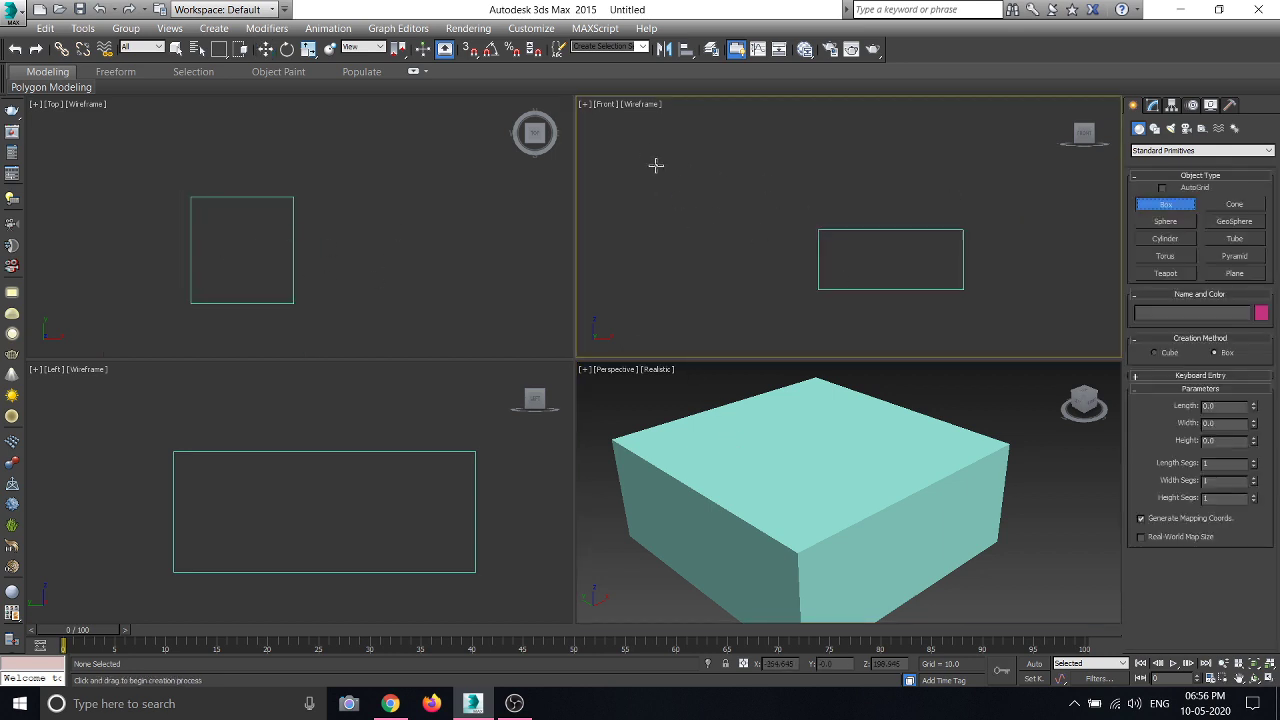
drag(677, 183, 760, 257)
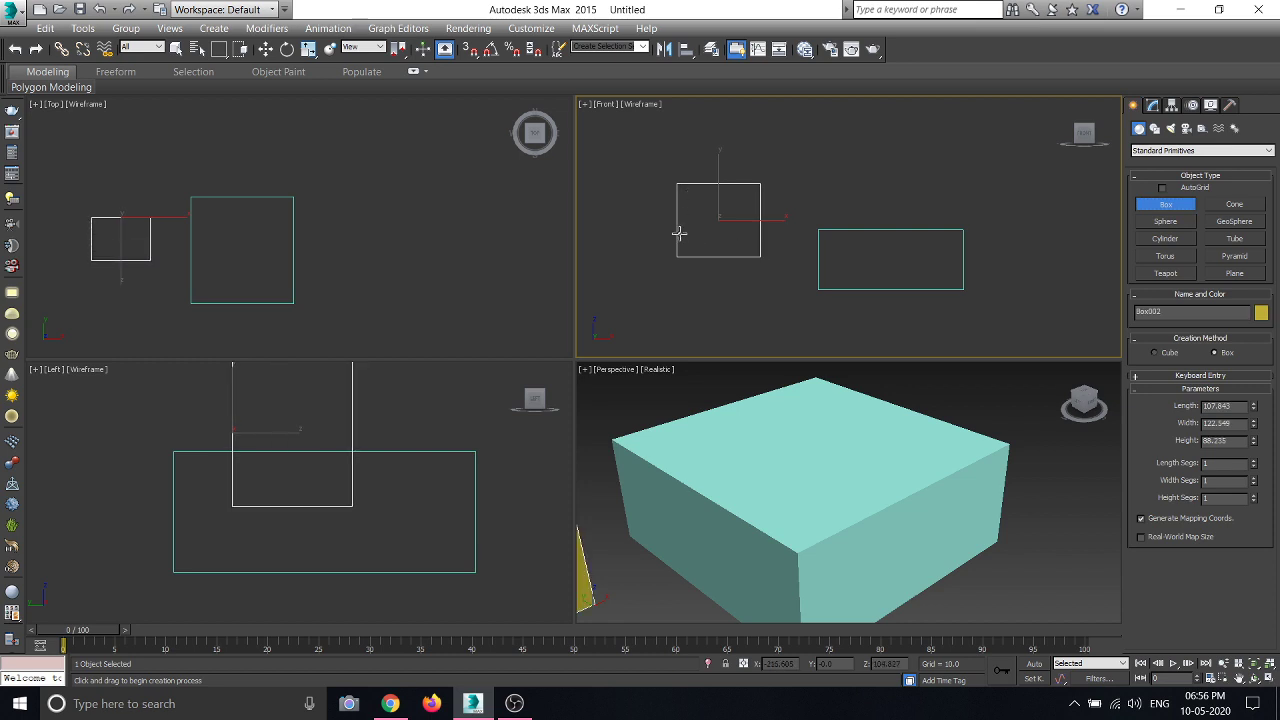
click(761, 313)
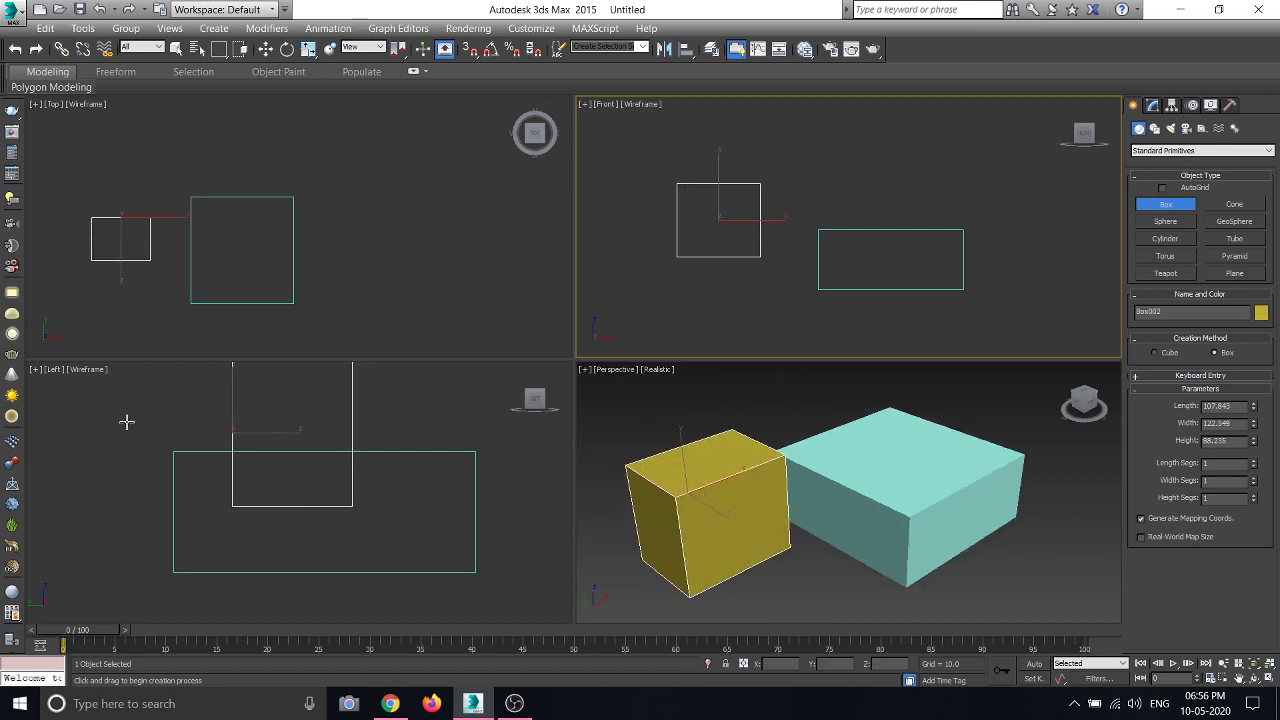
drag(99, 407, 211, 481)
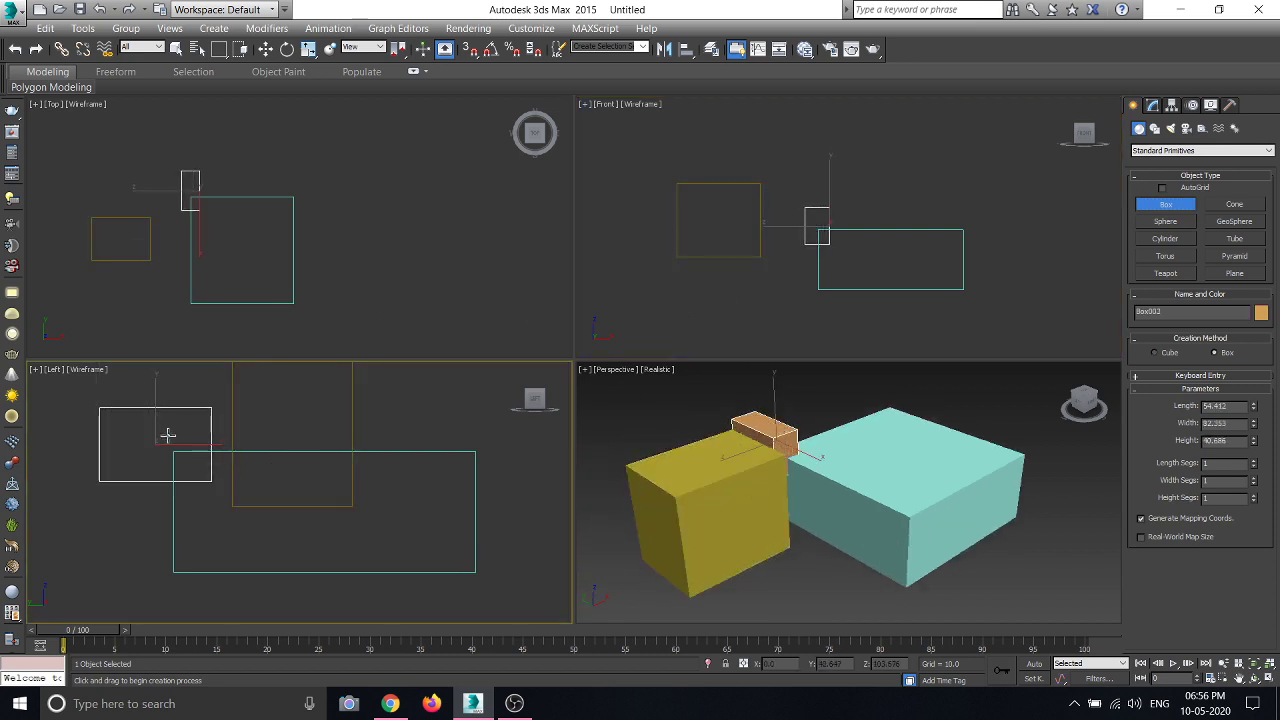
click(777, 463)
scroll(777, 465, up, 2)
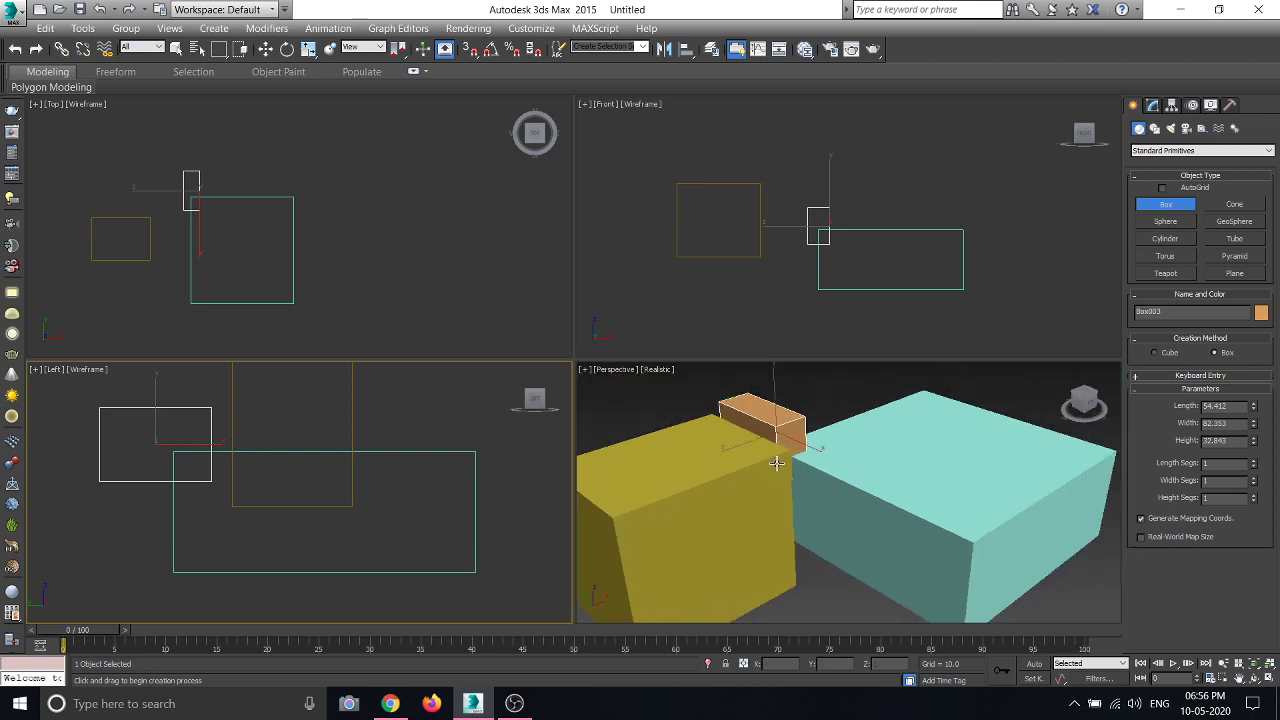
key(w)
key(ctrl+z)
key(ctrl+z)
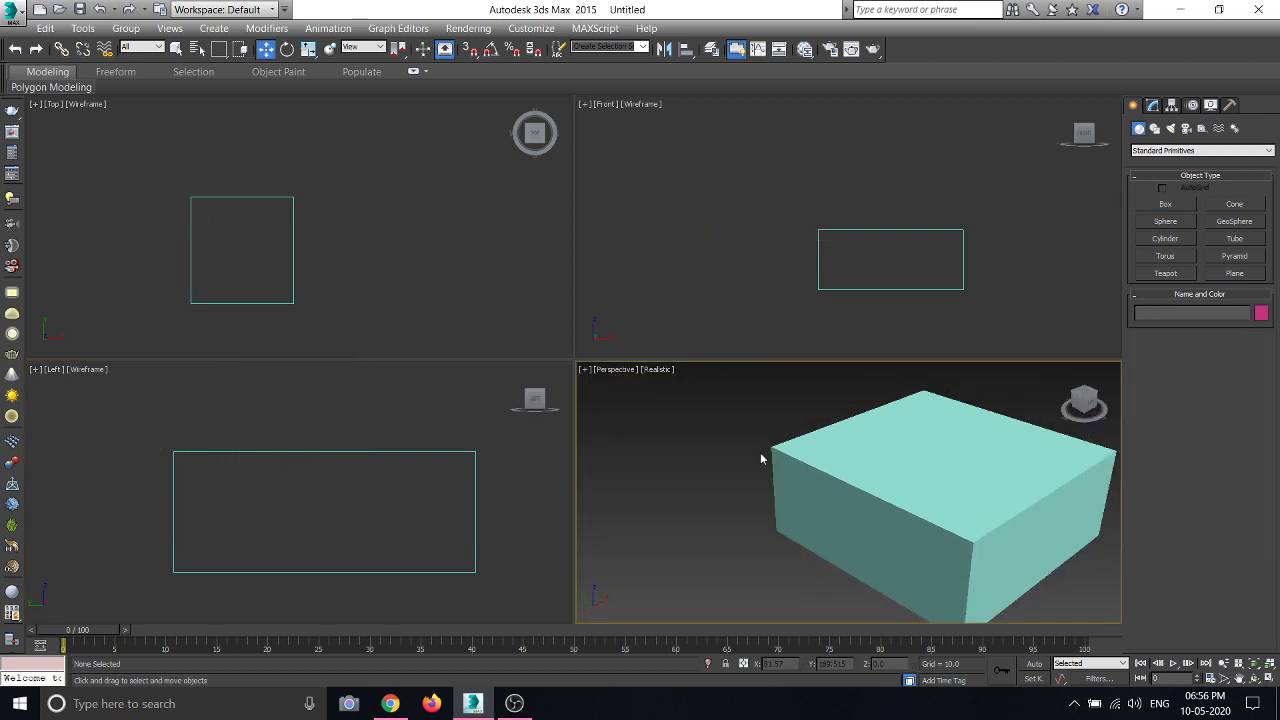
Zoom and pan the Top view to reframe the cyan box.
click(566, 241)
click(700, 305)
scroll(824, 400, down, 5)
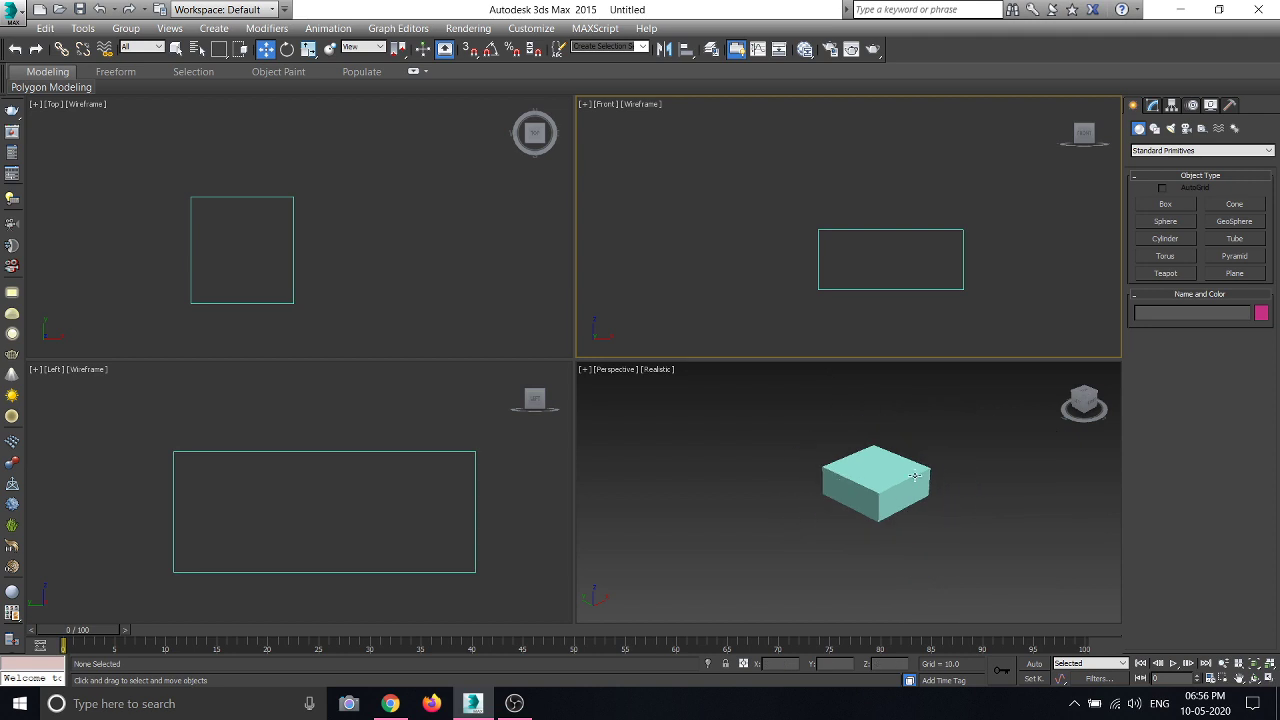
scroll(790, 472, up, 5)
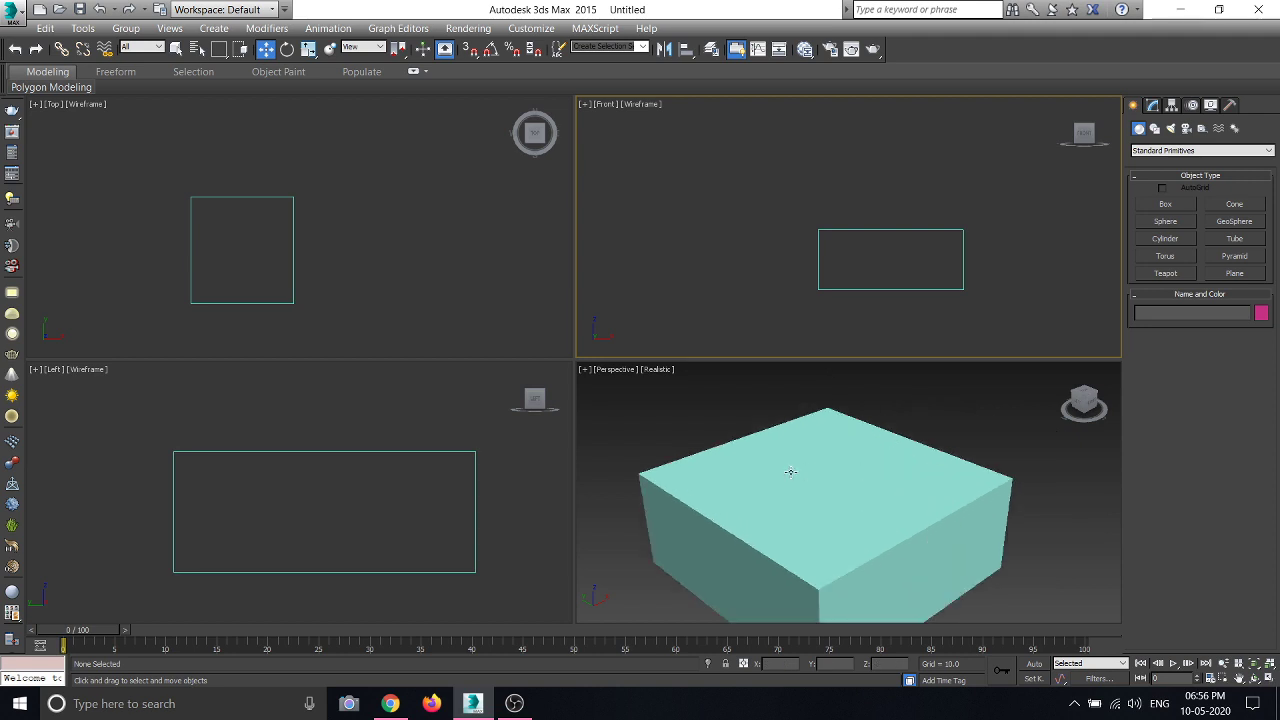
click(469, 287)
right_click(743, 433)
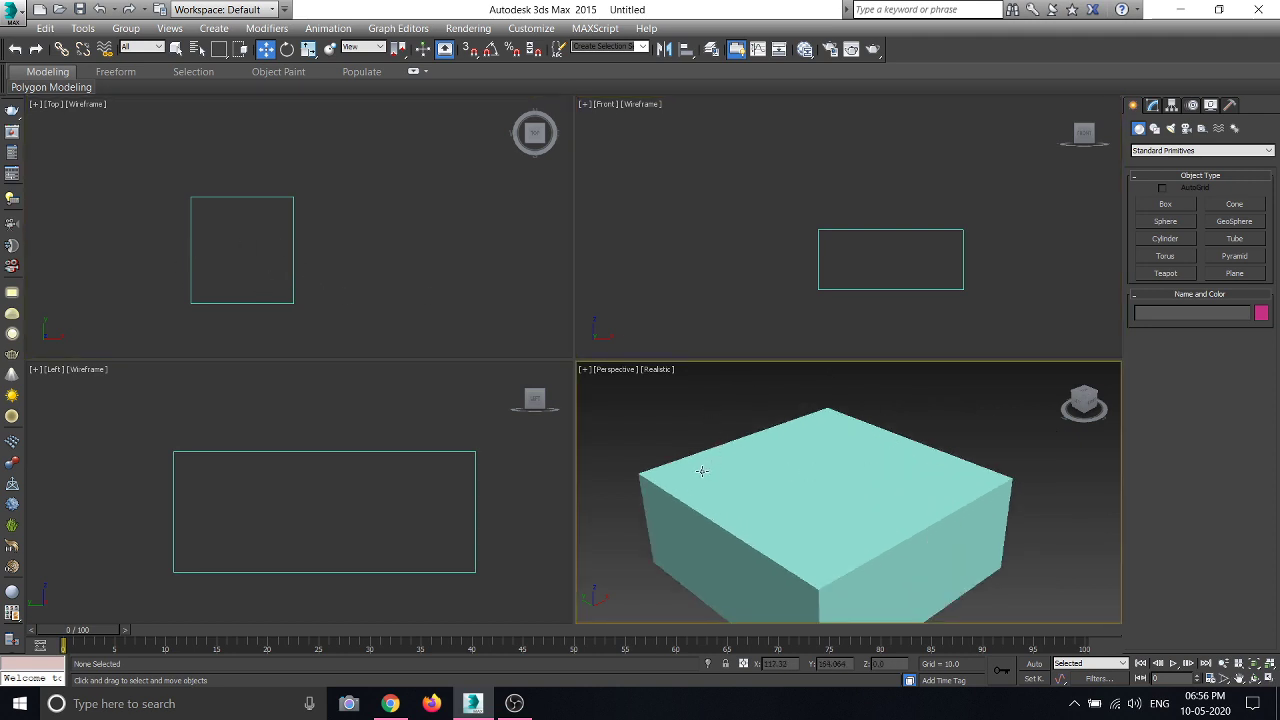
scroll(451, 535, up, 2)
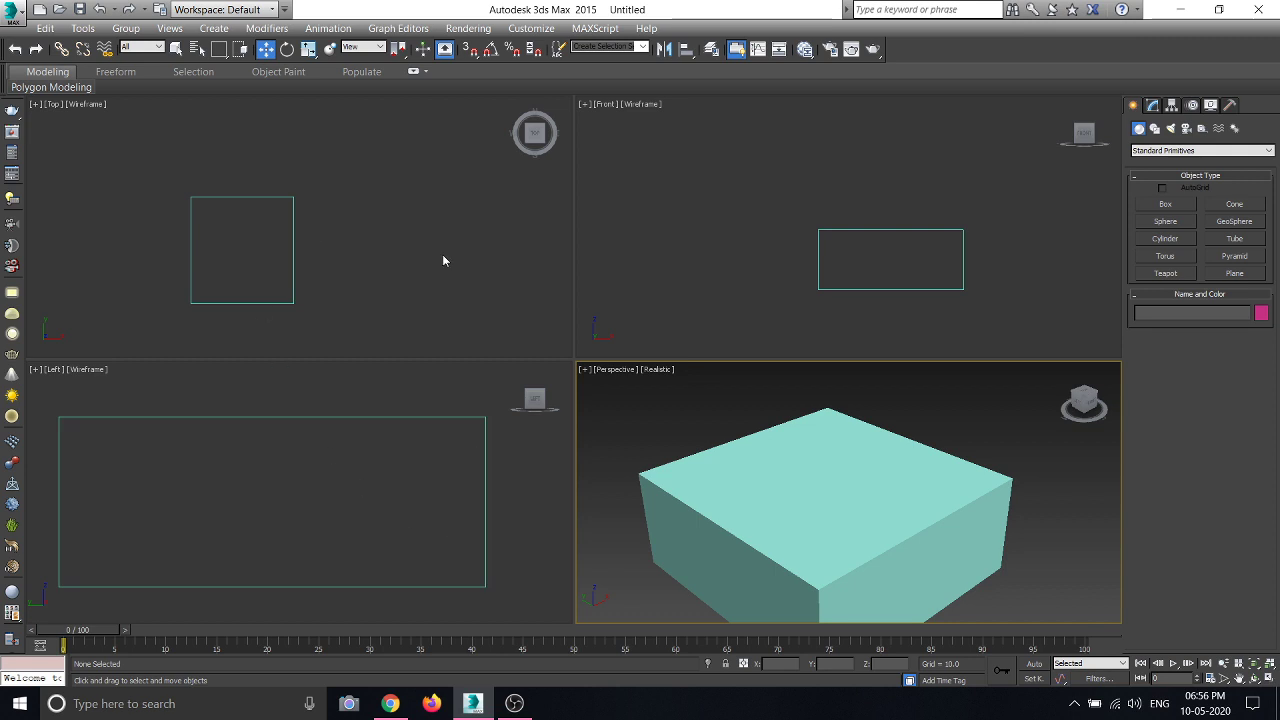
scroll(662, 283, down, 2)
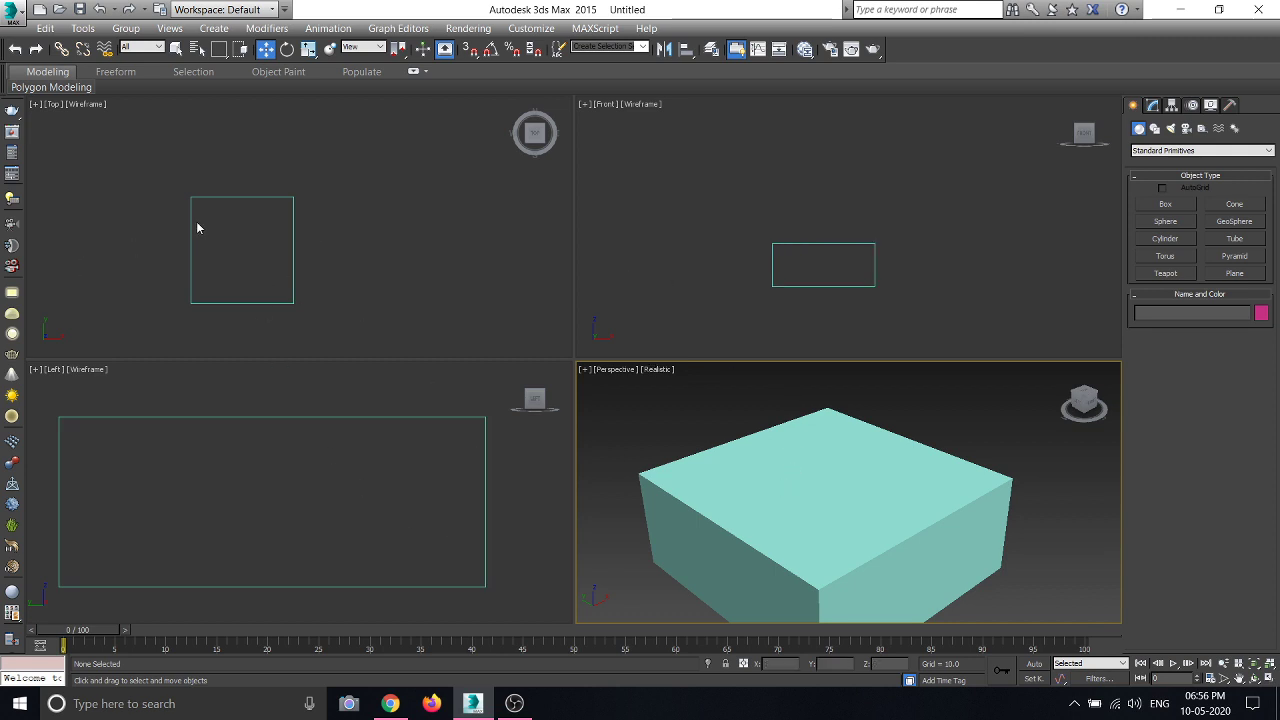
scroll(236, 256, down, 2)
scroll(236, 256, up, 4)
scroll(306, 287, down, 4)
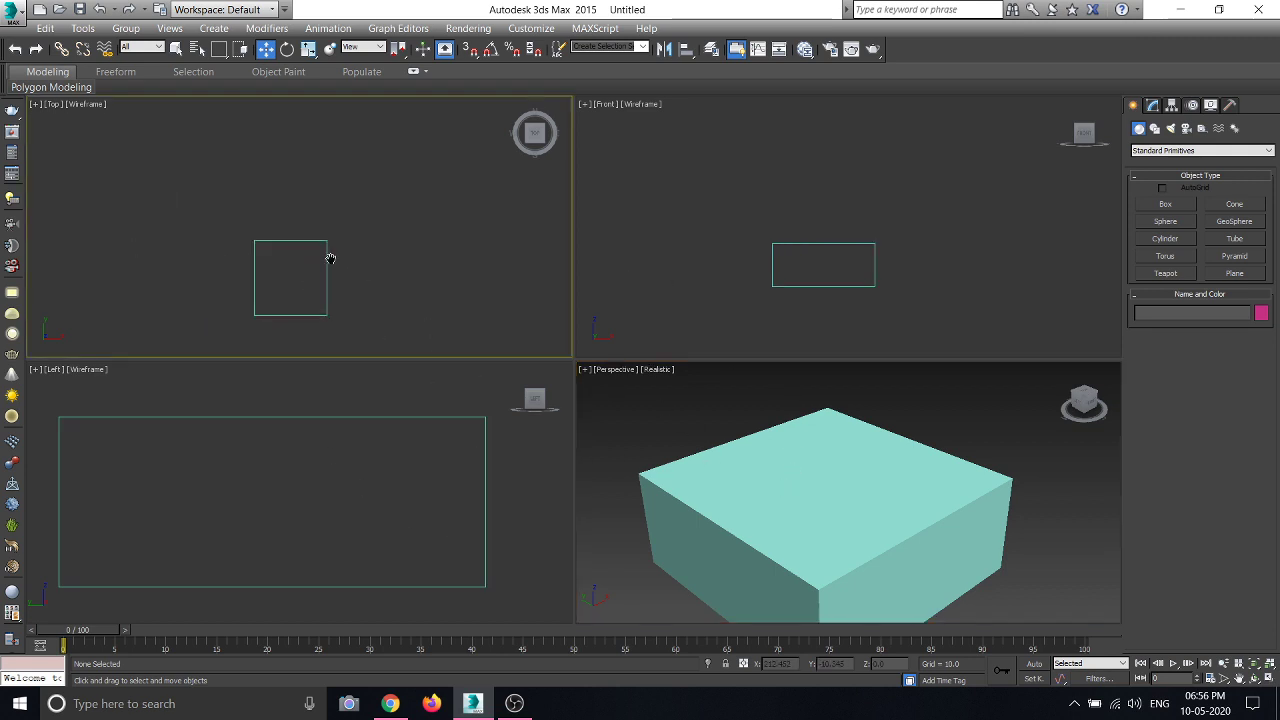
middle_drag(329, 260, 251, 237)
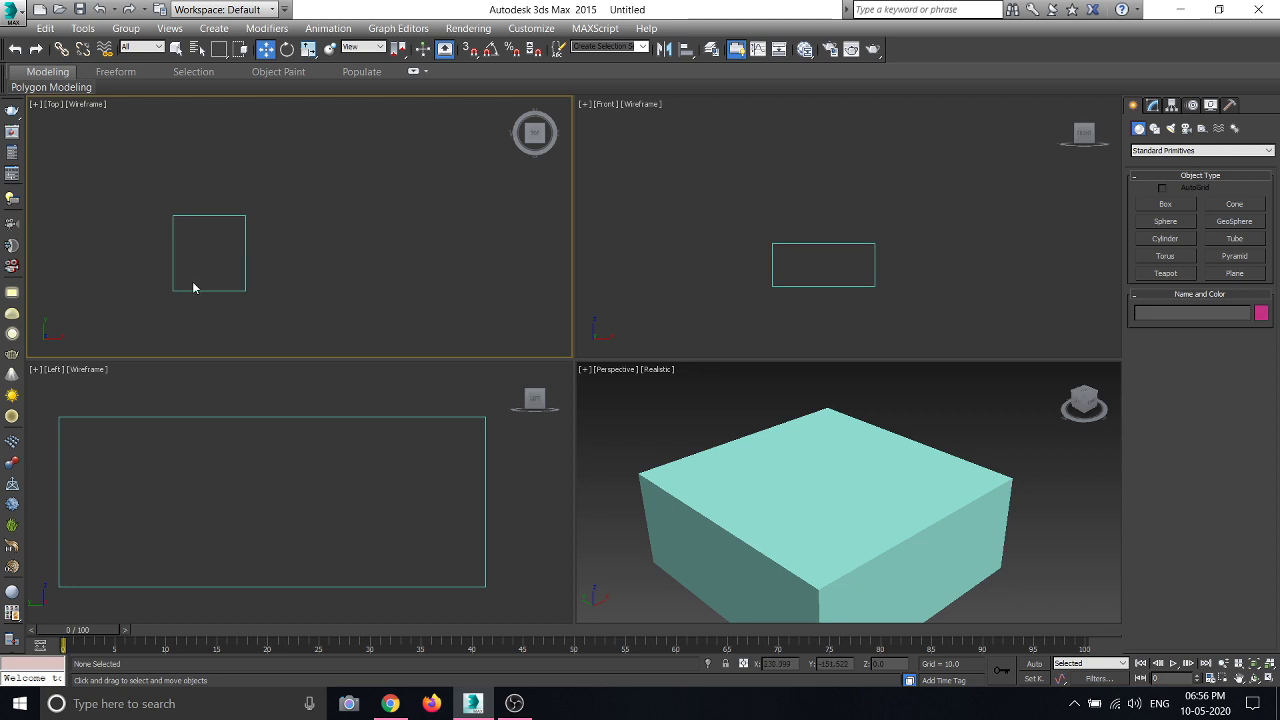
Select the cyan box in the Top, Front, Perspective and Left views, then deselect it.
click(197, 216)
click(346, 252)
click(815, 253)
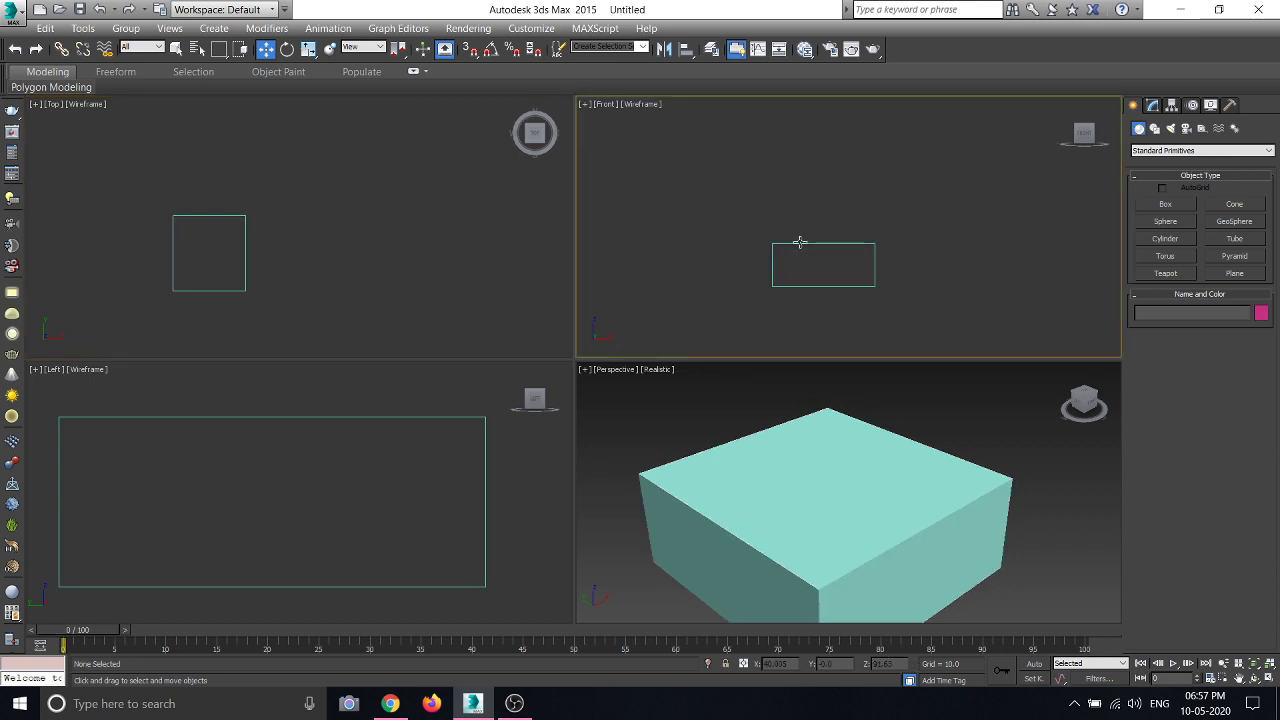
click(800, 242)
click(742, 474)
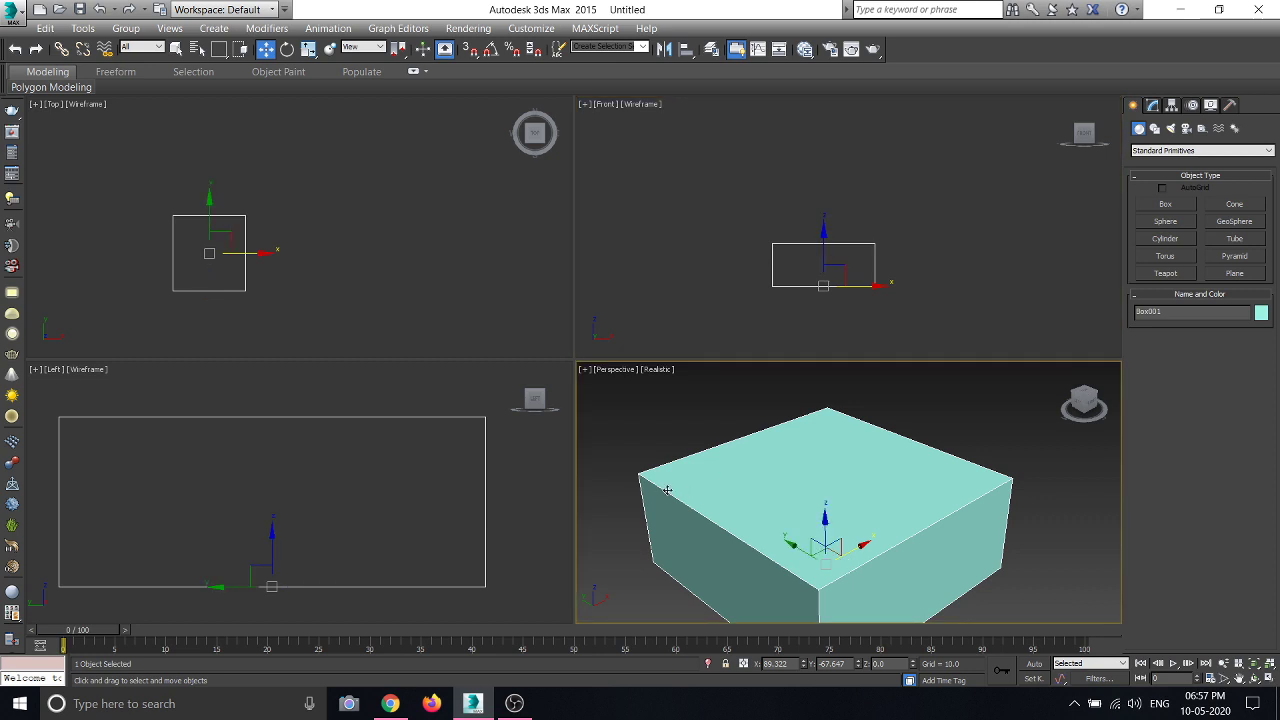
click(972, 438)
click(864, 484)
click(284, 388)
click(290, 417)
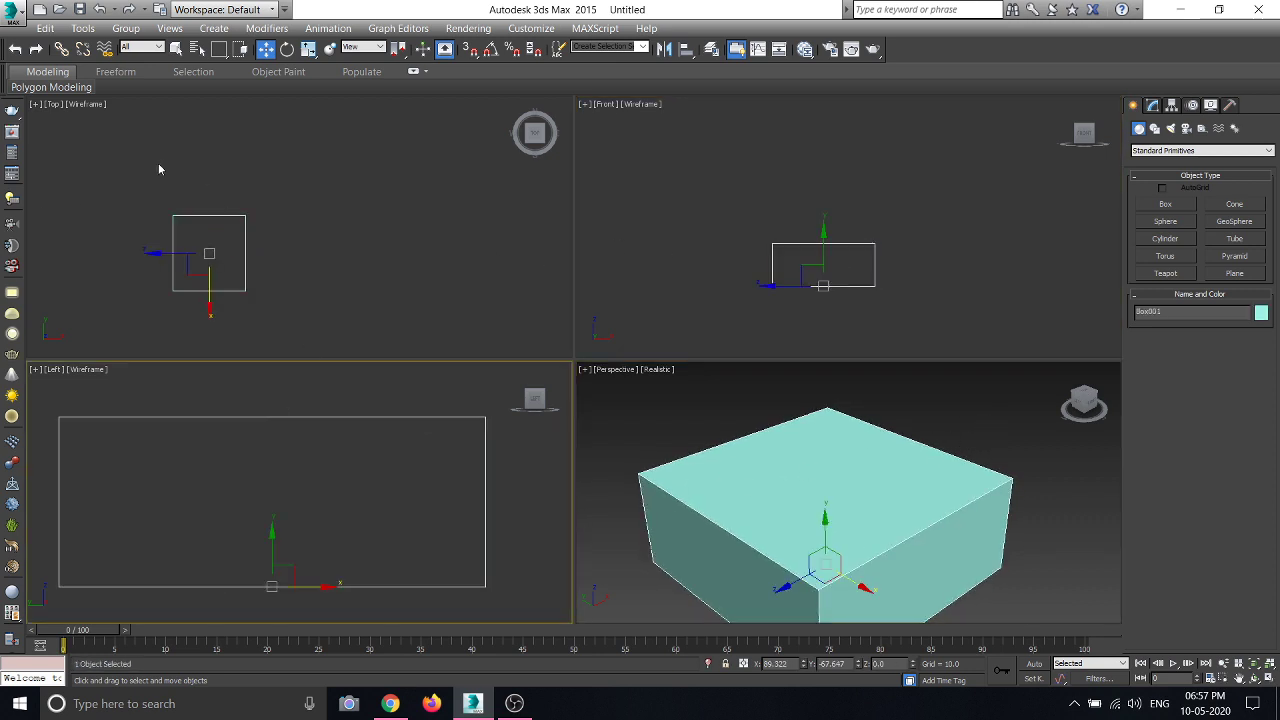
click(264, 205)
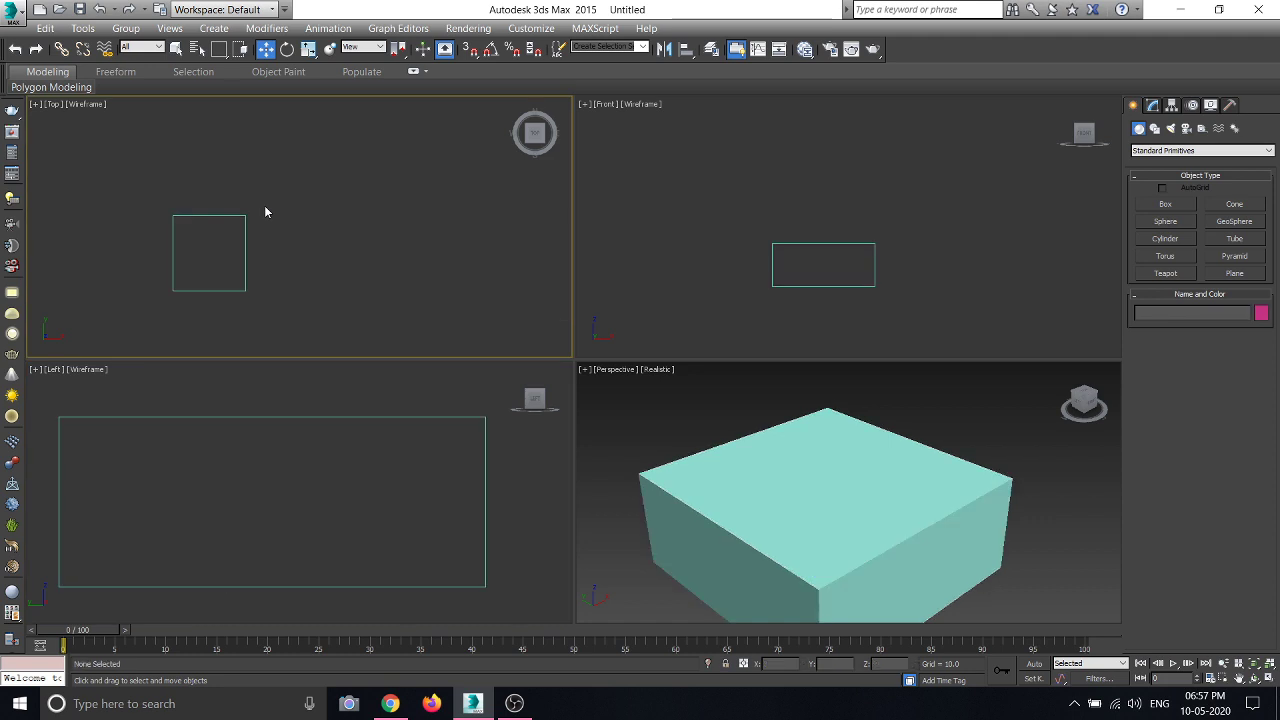
Select the cyan box, briefly try the Rotate tool, then return to Select and Move.
click(208, 216)
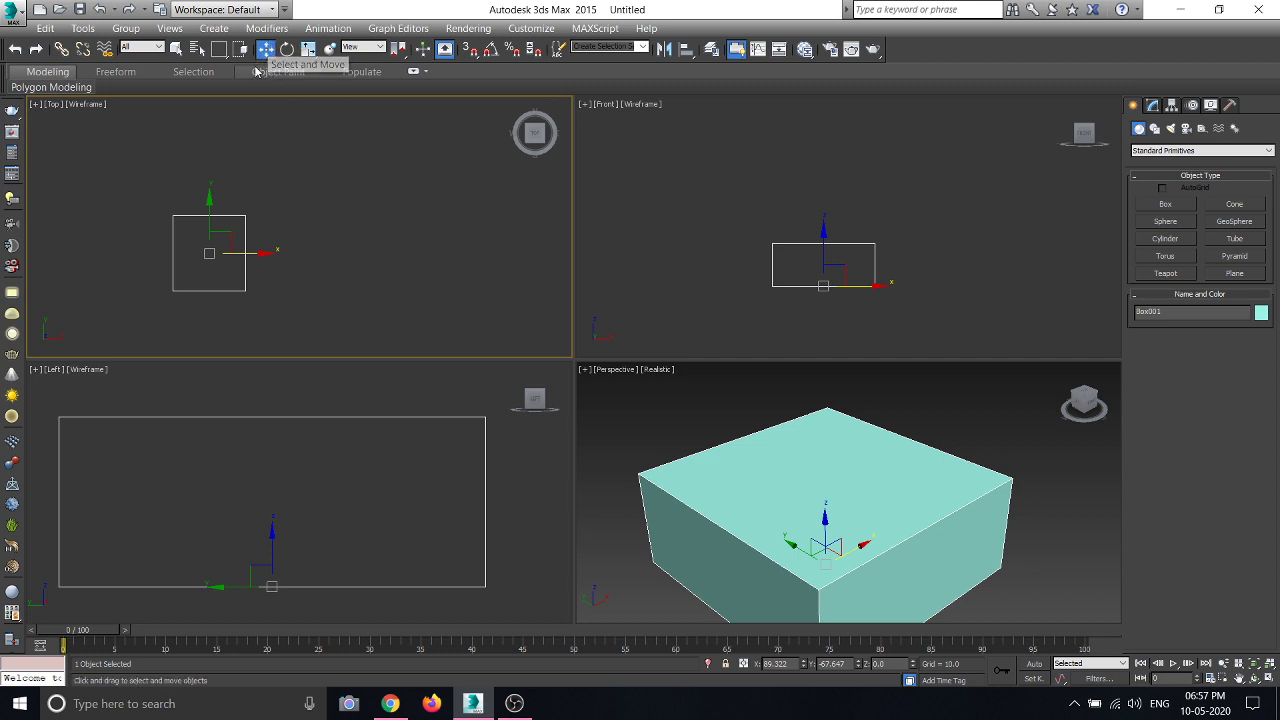
click(336, 187)
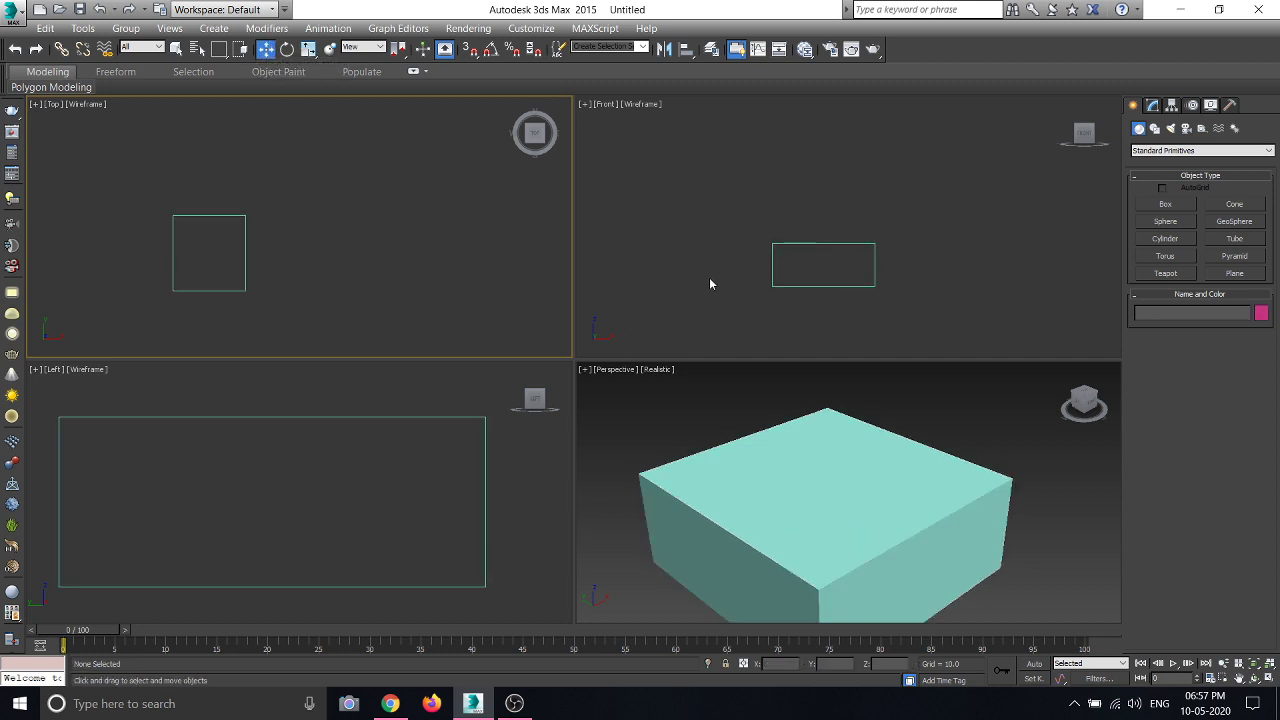
click(523, 450)
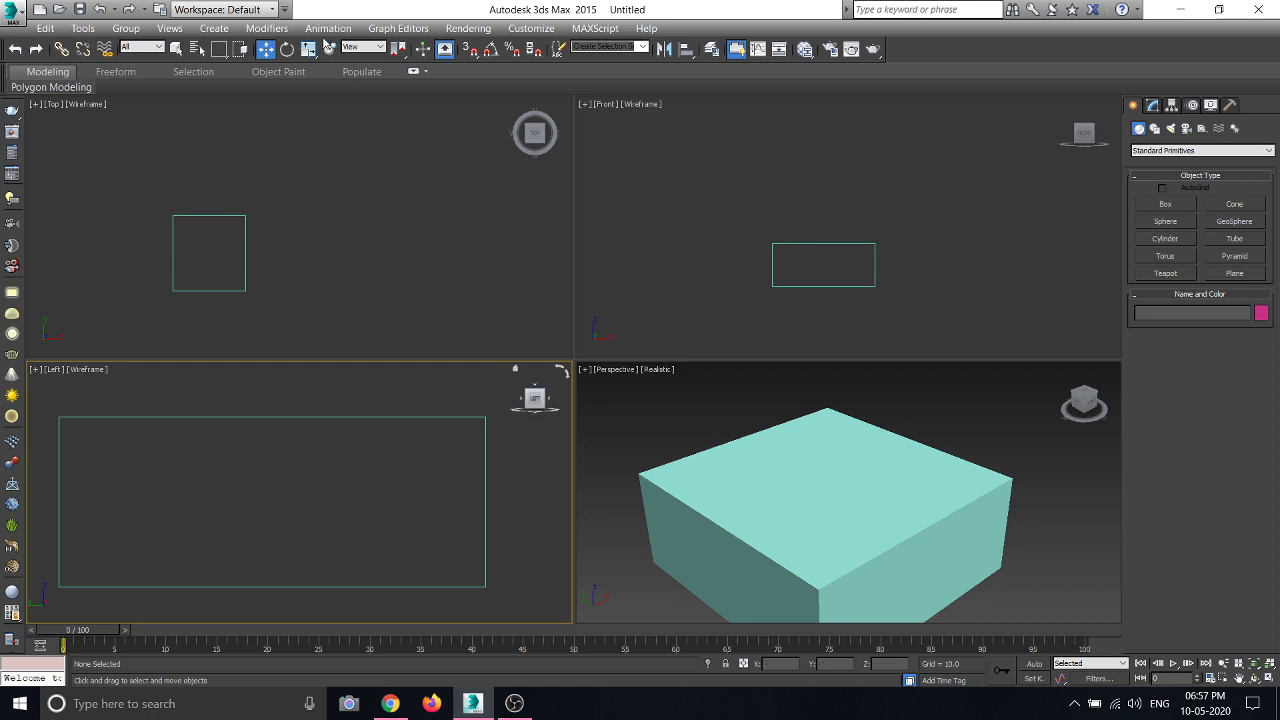
click(288, 50)
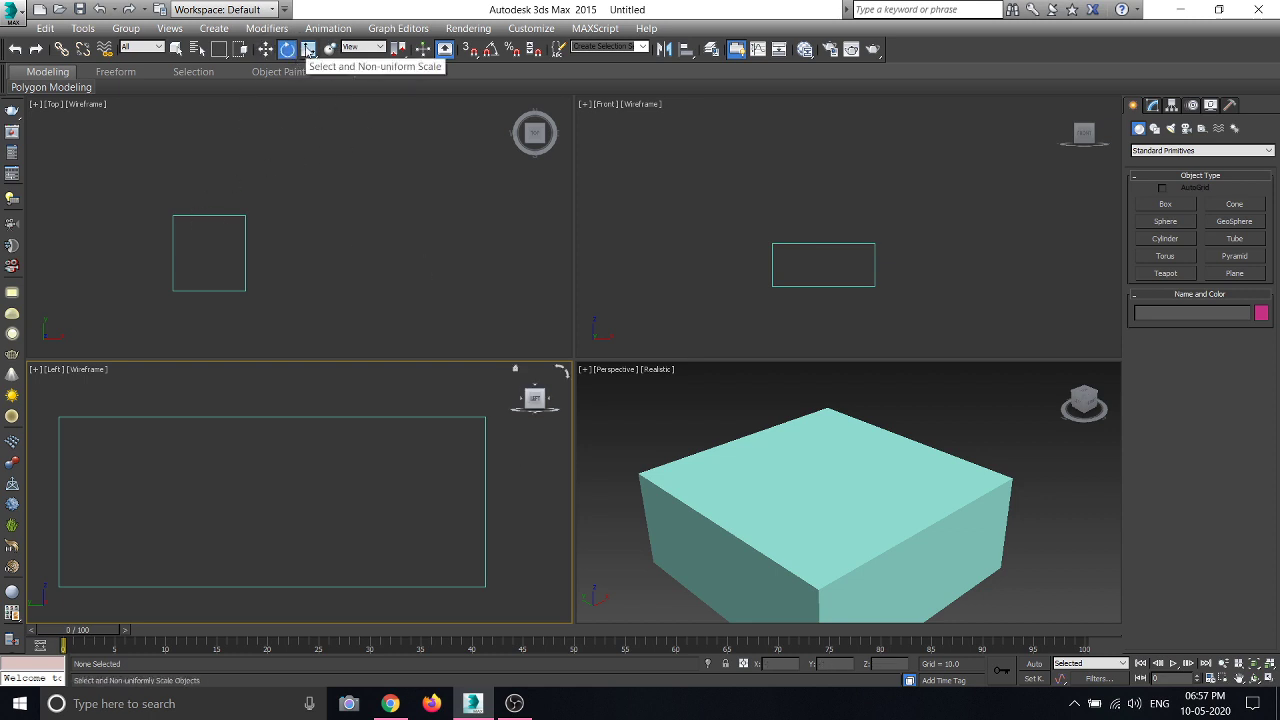
click(228, 216)
click(320, 199)
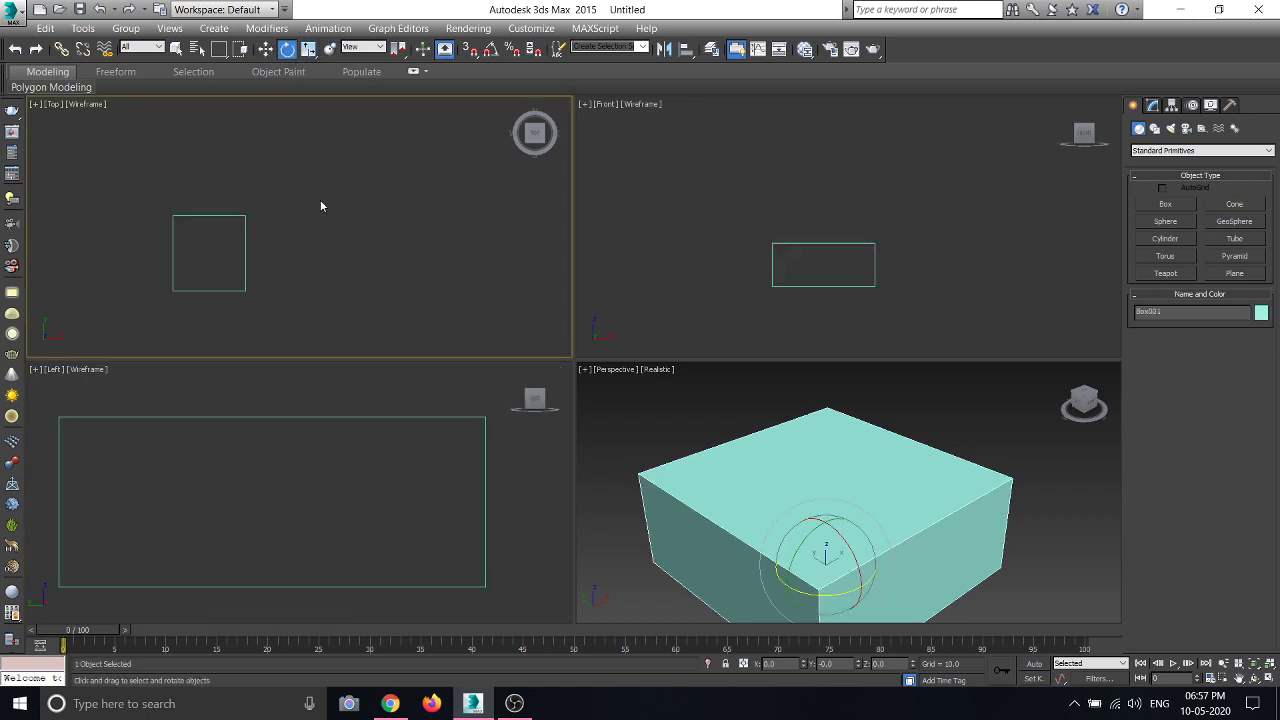
click(265, 49)
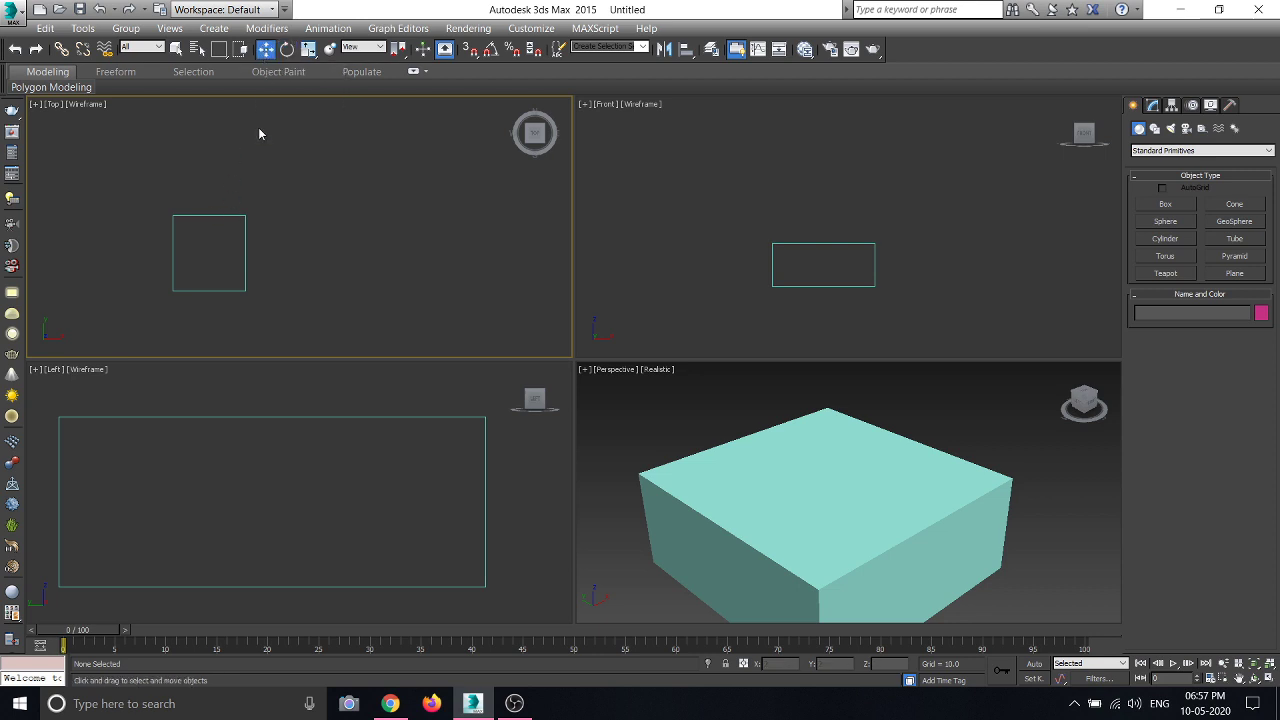
Drag the box along X and Y in the Top view to a new spot.
click(226, 216)
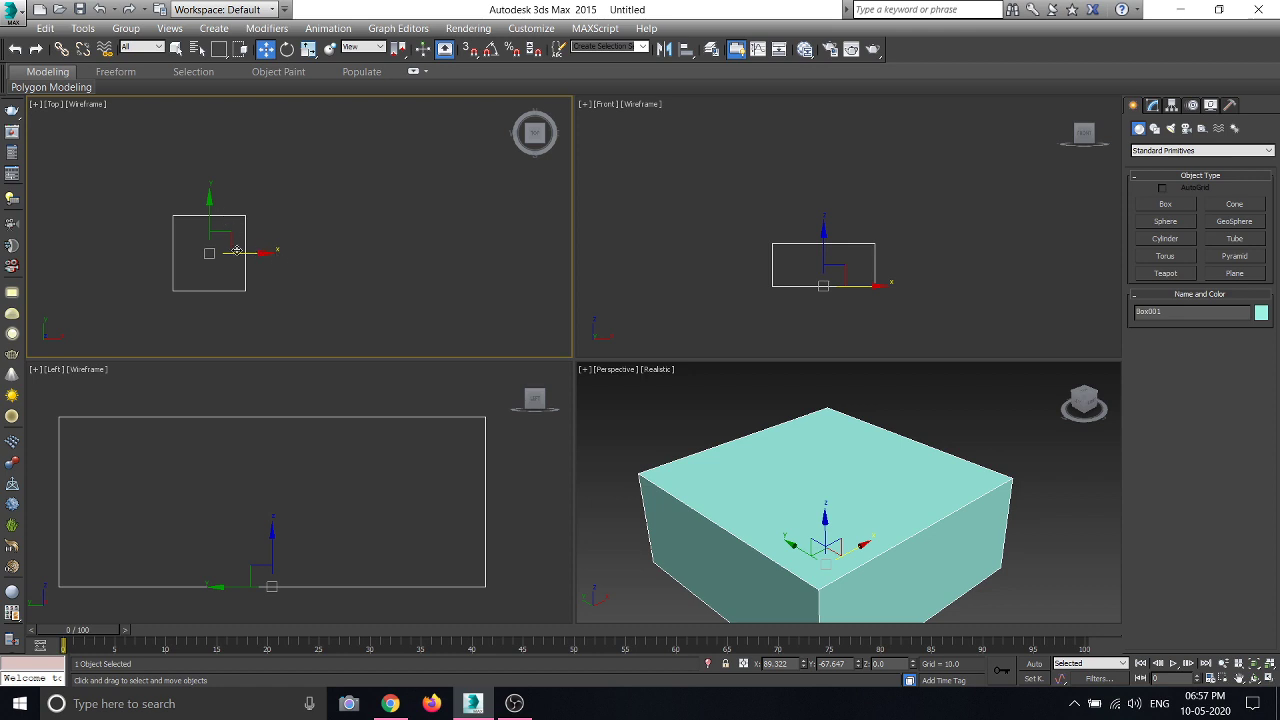
mouse_move(253, 255)
mouse_down()
mouse_move(360, 262)
mouse_move(248, 263)
mouse_up()
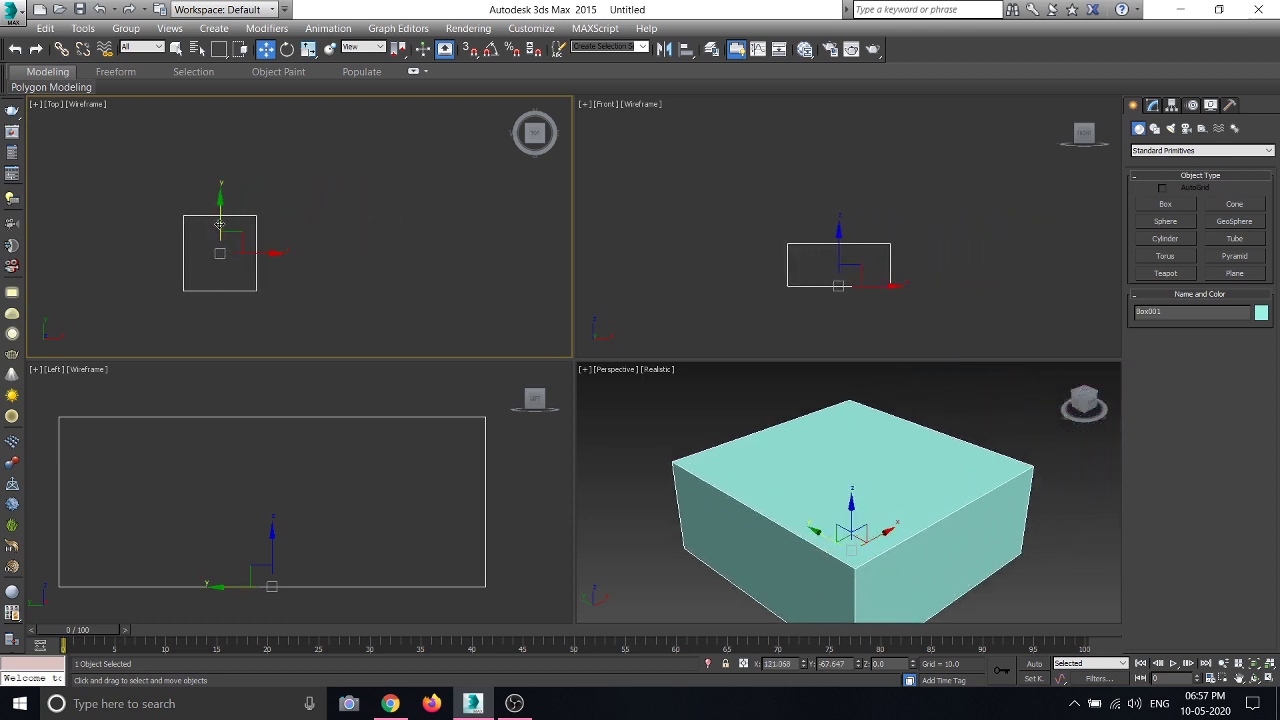
drag(219, 224, 222, 227)
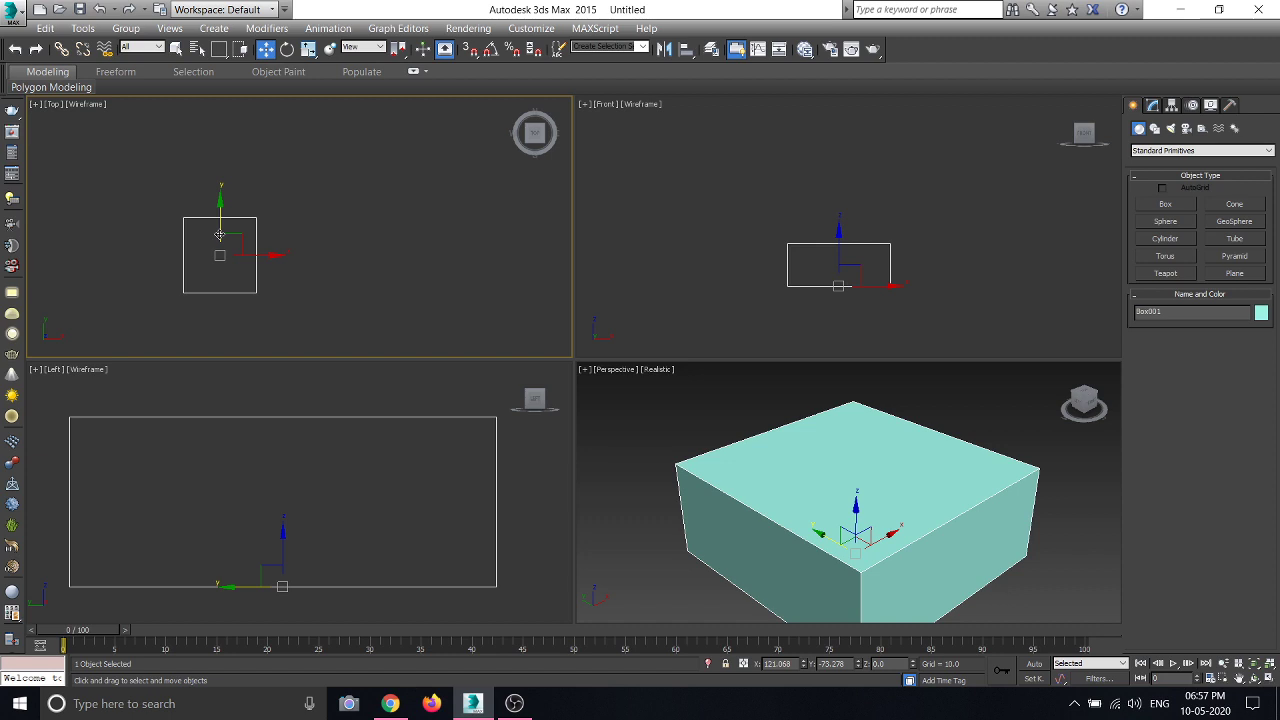
mouse_move(219, 234)
mouse_down()
mouse_move(219, 119)
mouse_move(220, 240)
mouse_up()
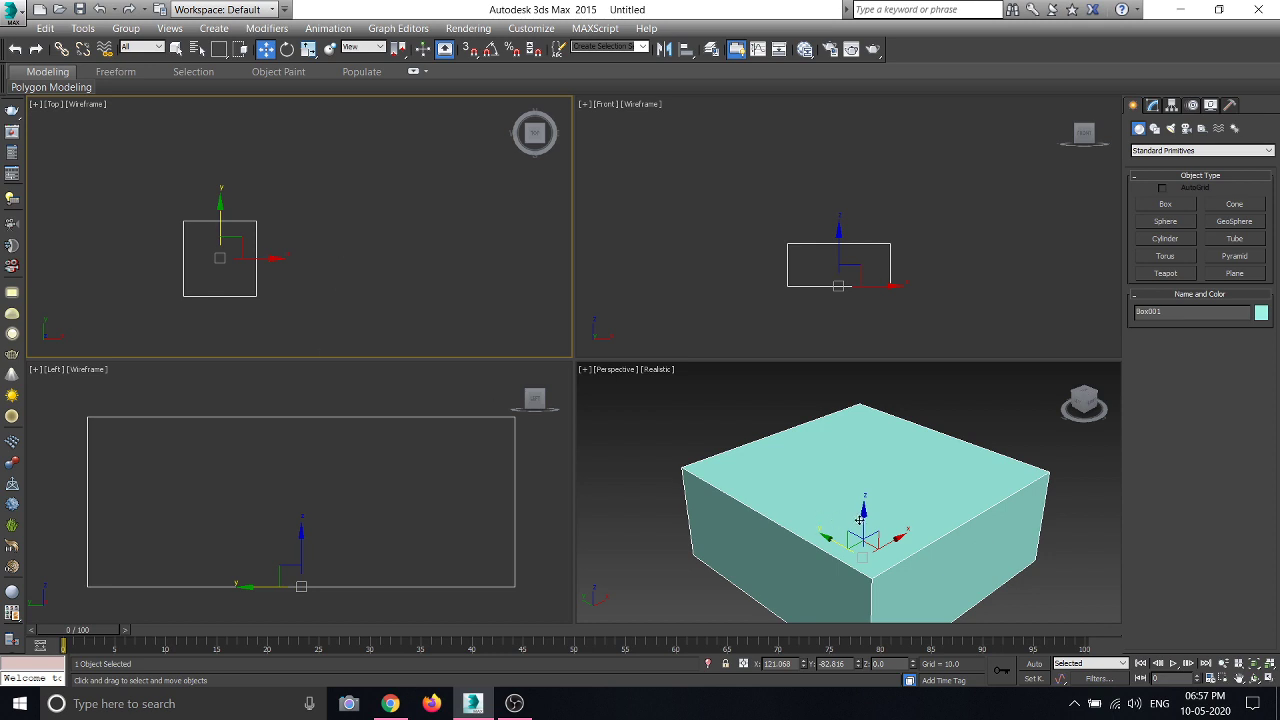
drag(269, 258, 287, 268)
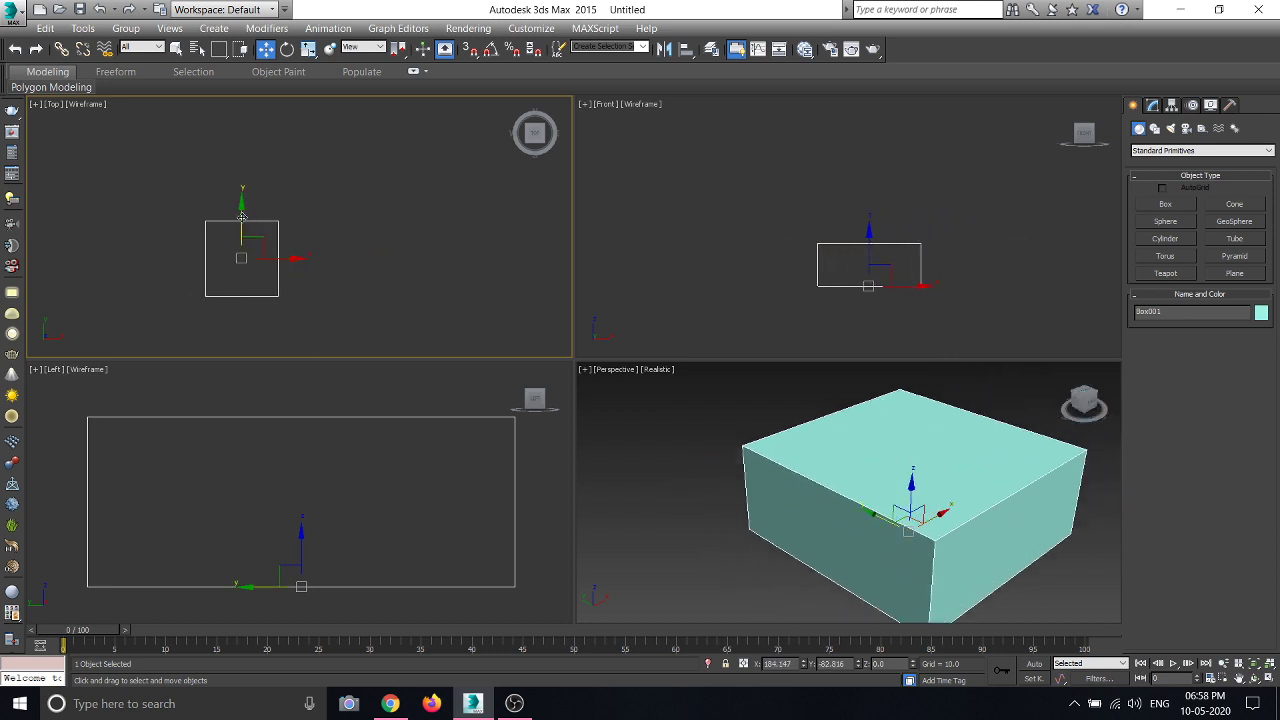
mouse_move(241, 215)
mouse_down()
mouse_move(242, 135)
mouse_move(242, 222)
mouse_up()
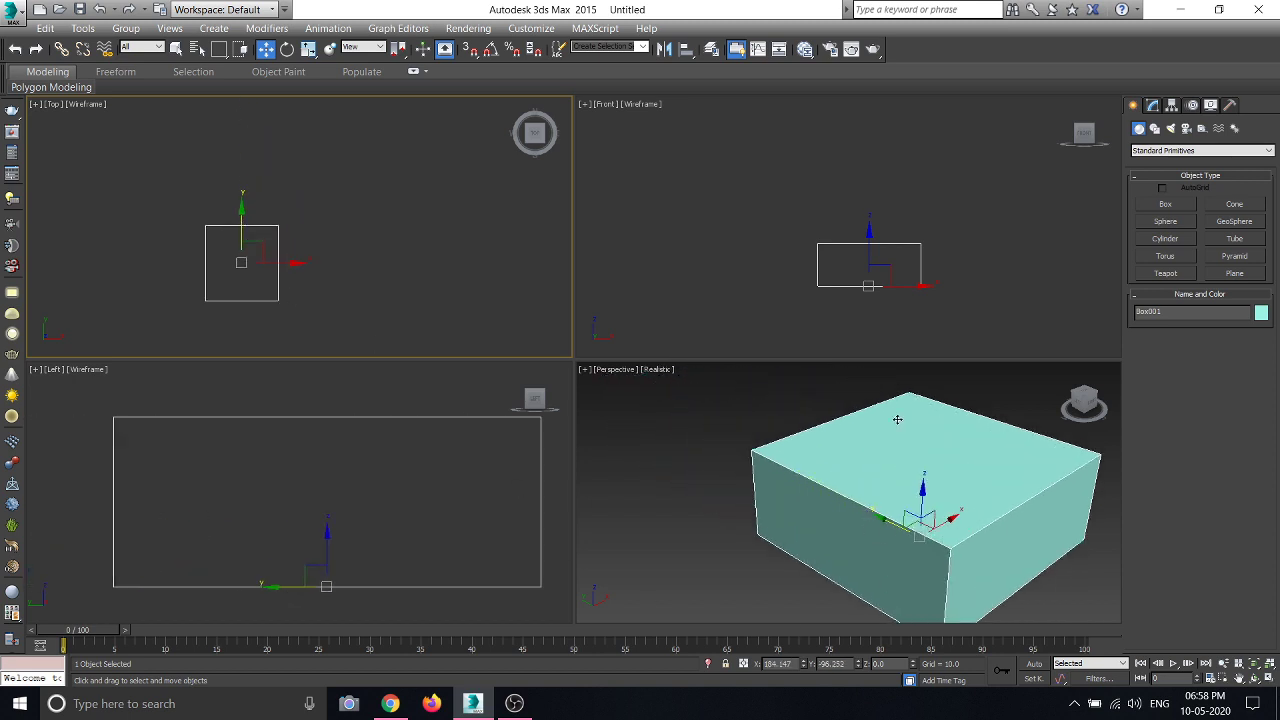
Raise the box slightly above the ground plane in the Left view.
click(331, 550)
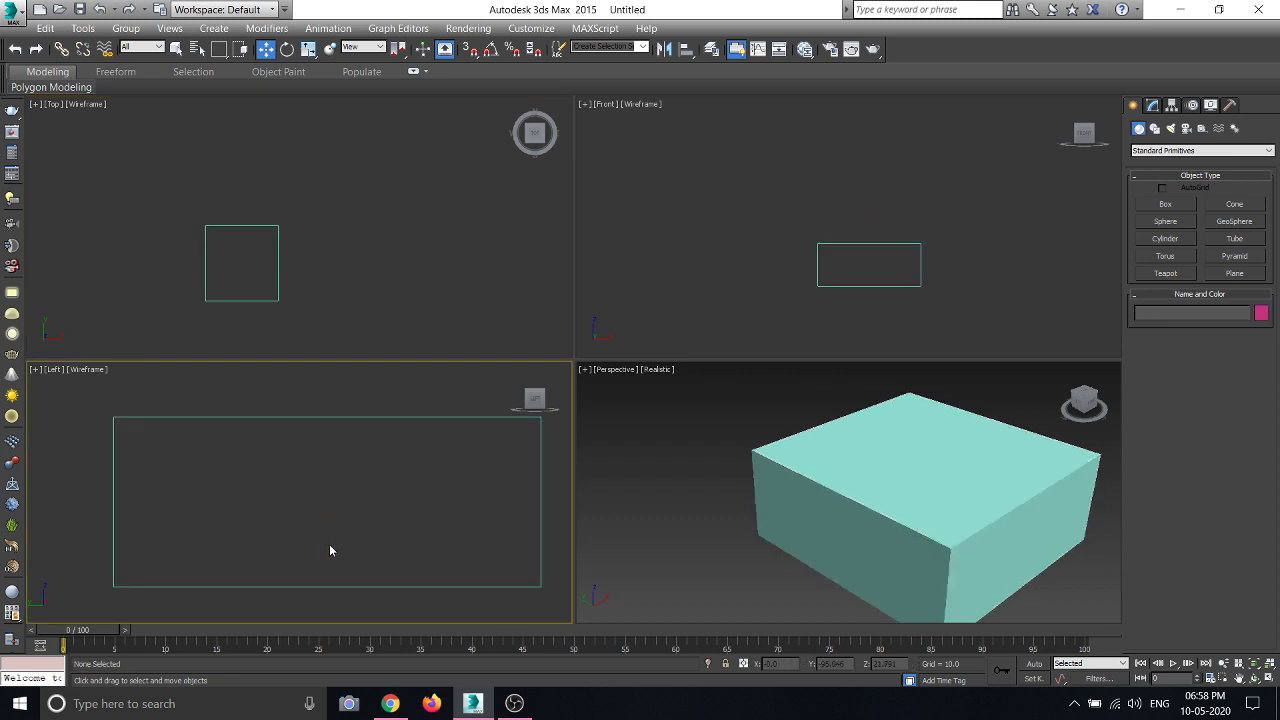
click(286, 419)
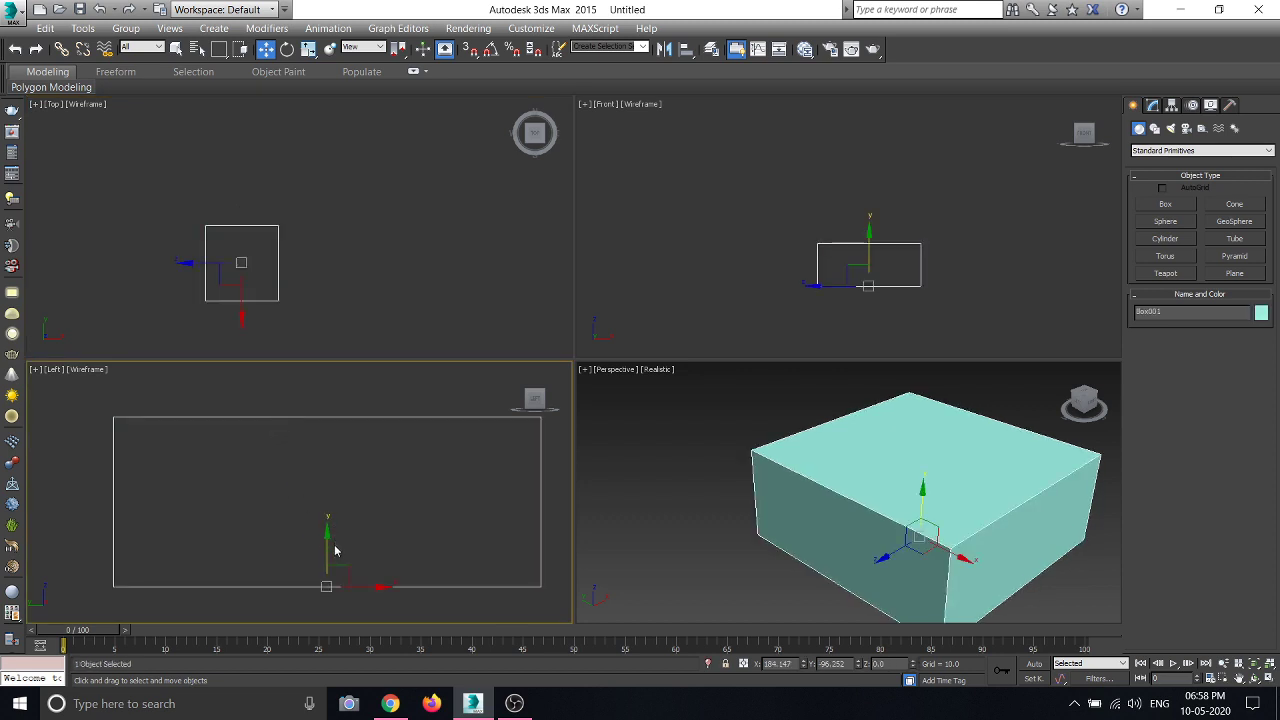
mouse_move(327, 543)
mouse_down()
mouse_move(330, 374)
mouse_move(318, 566)
mouse_move(318, 516)
mouse_up()
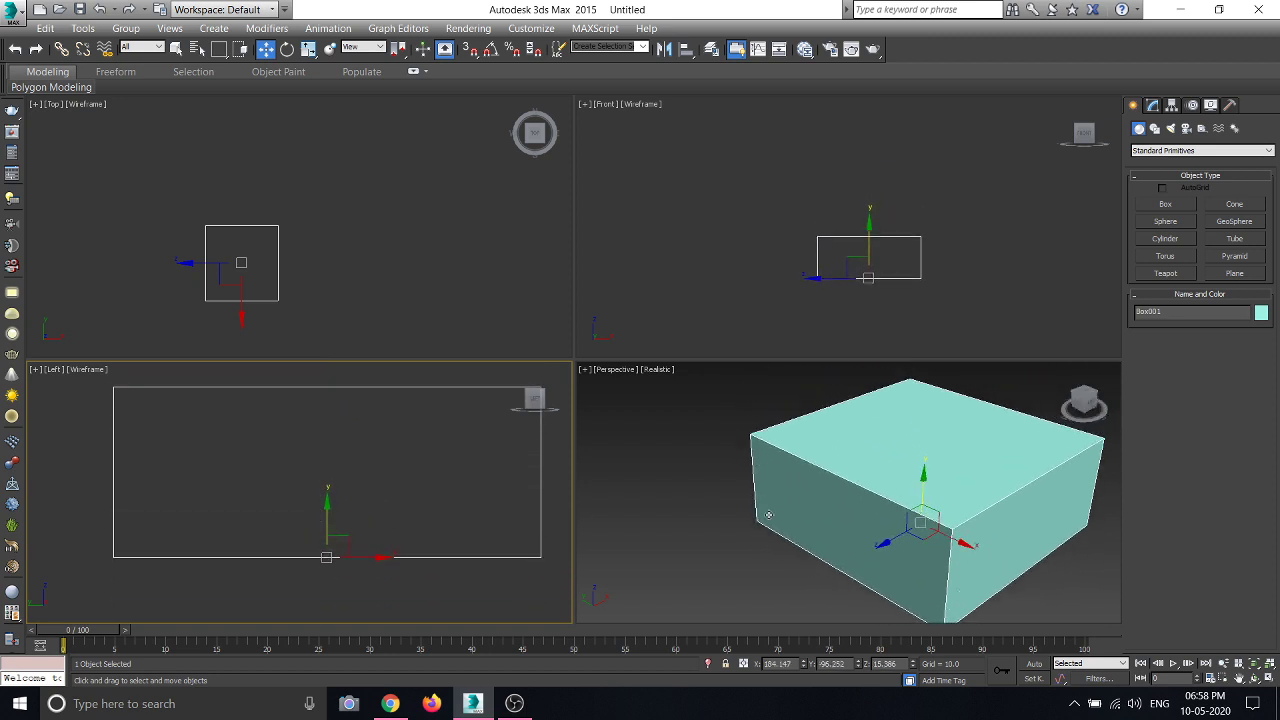
scroll(801, 512, down, 5)
scroll(383, 539, up, 1)
scroll(320, 517, down, 2)
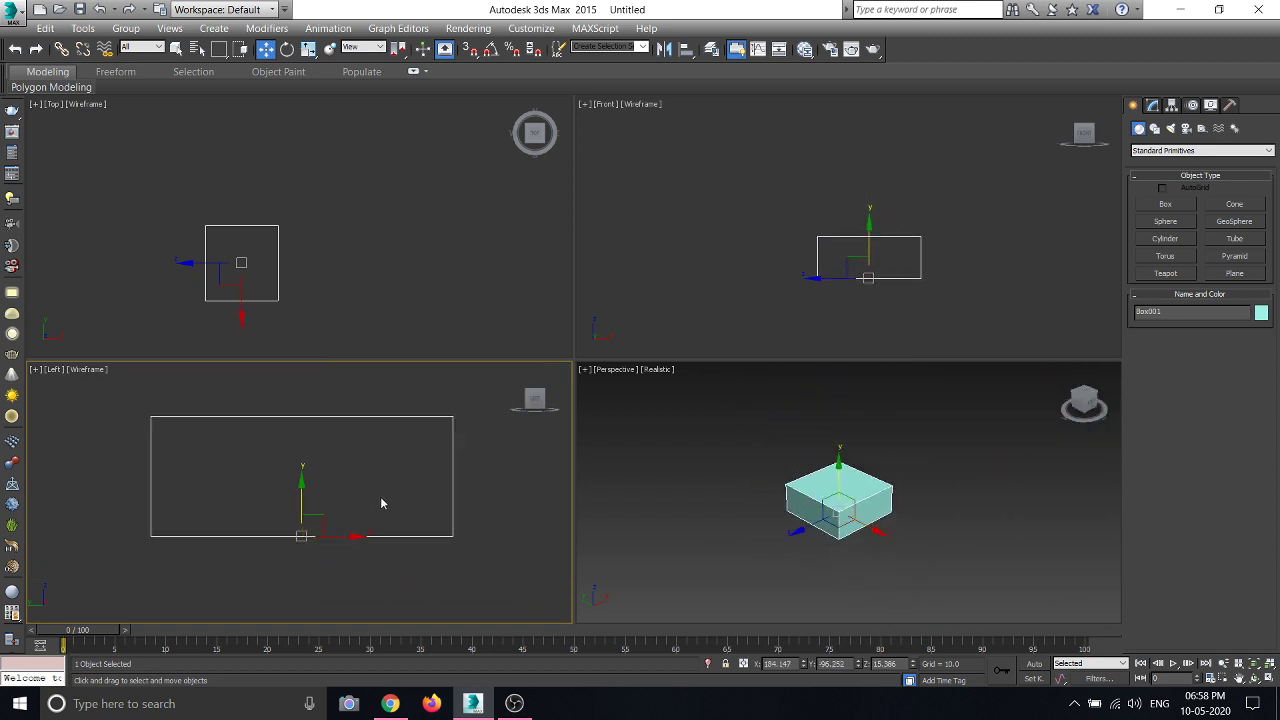
scroll(380, 503, down, 1)
scroll(868, 262, up, 3)
Slide the box further left in the Top view.
click(377, 289)
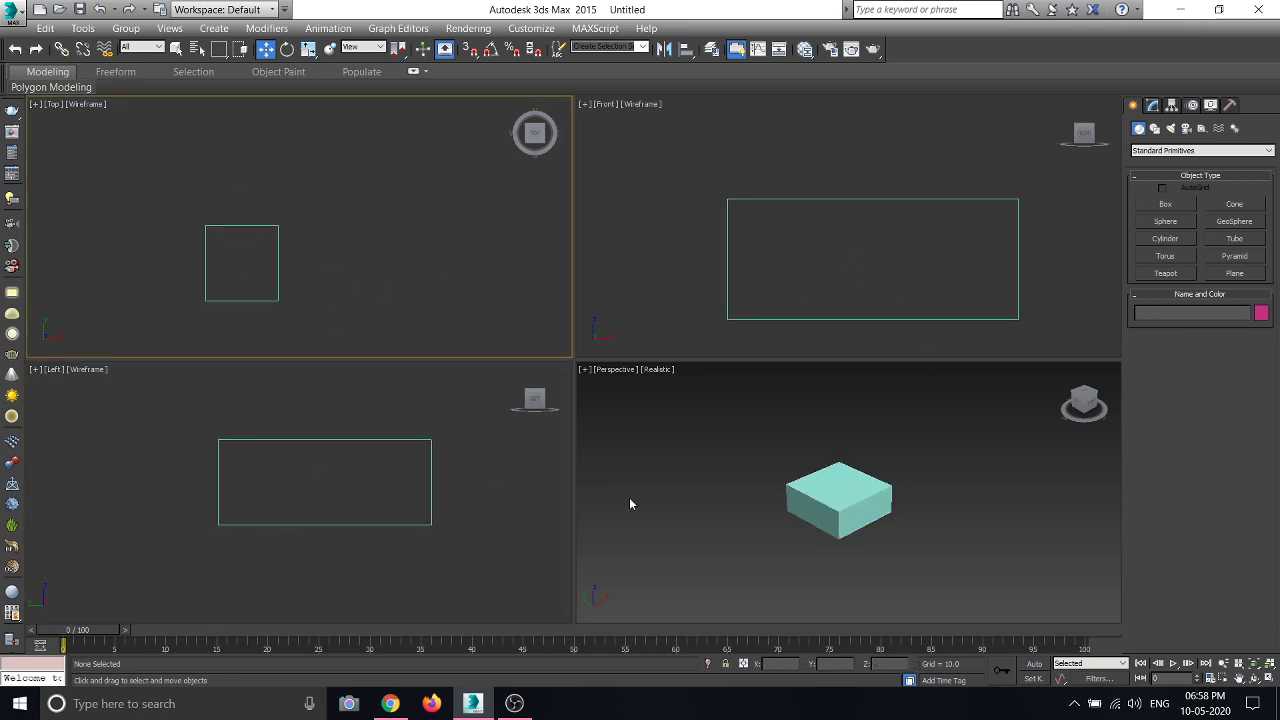
scroll(629, 497, up, 2)
scroll(629, 497, up, 3)
scroll(388, 457, up, 2)
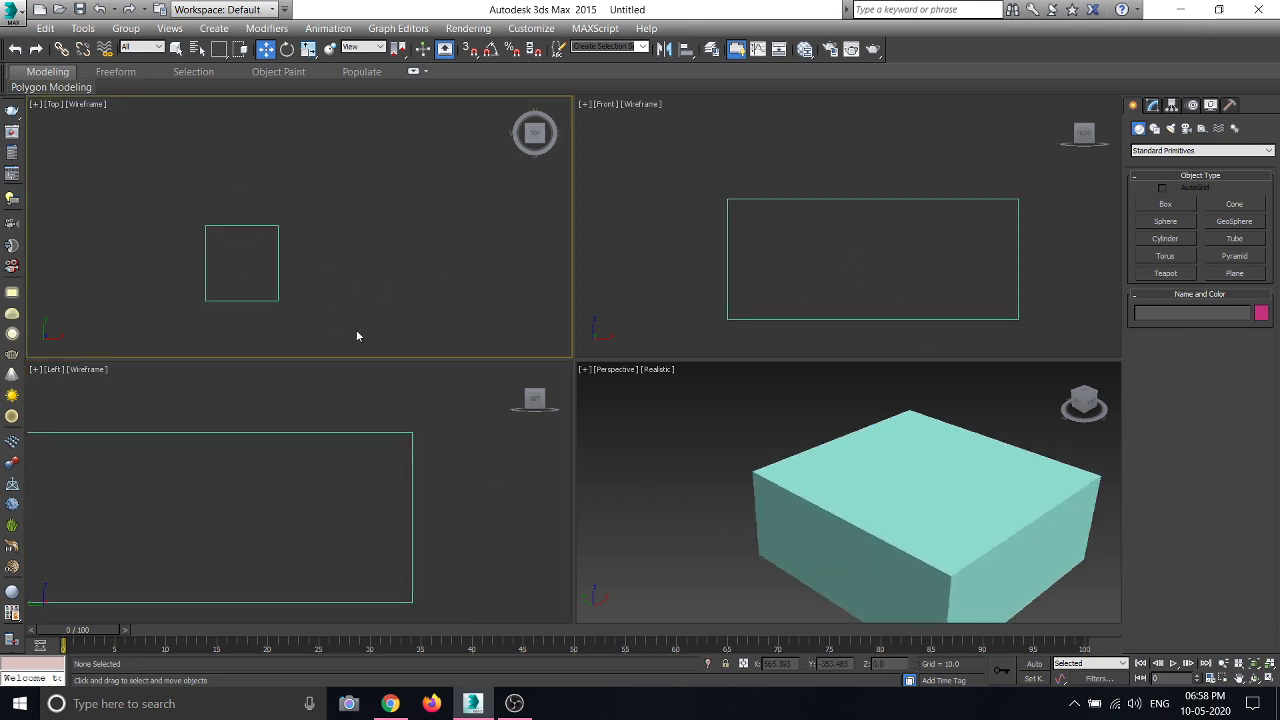
click(259, 223)
drag(259, 223, 141, 229)
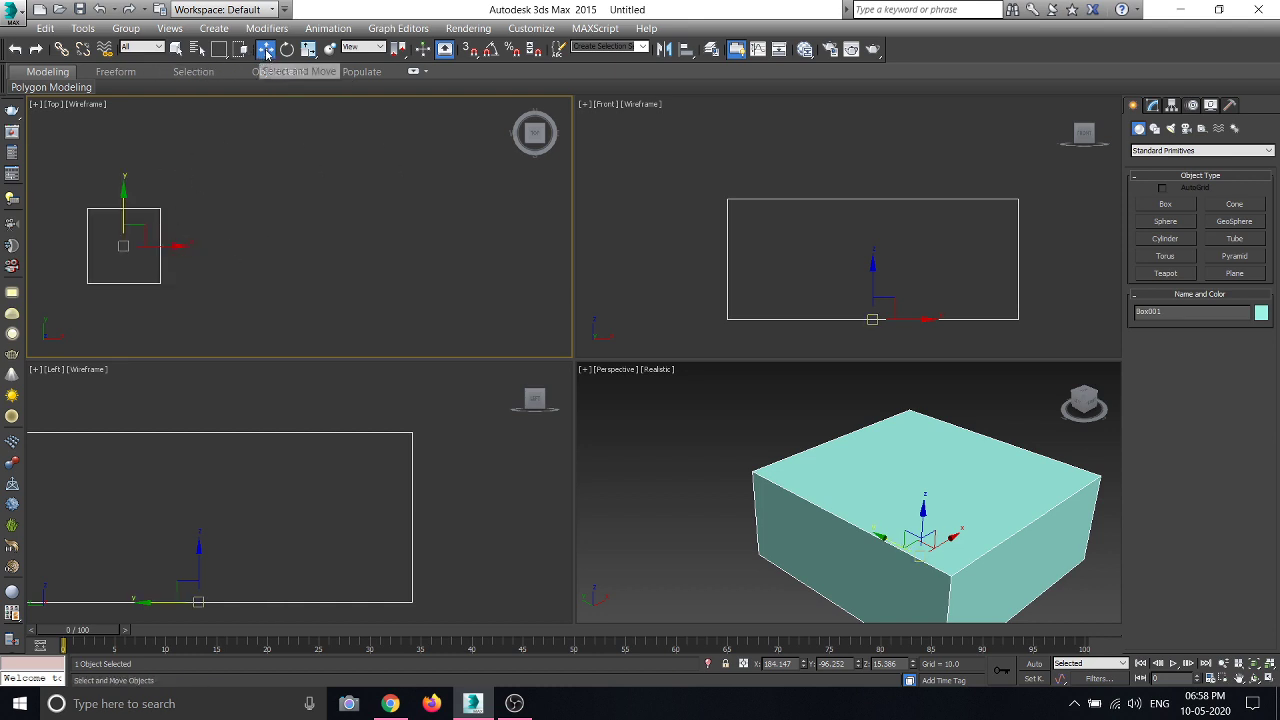
Reselect the box and zoom out to show open space around it.
click(269, 206)
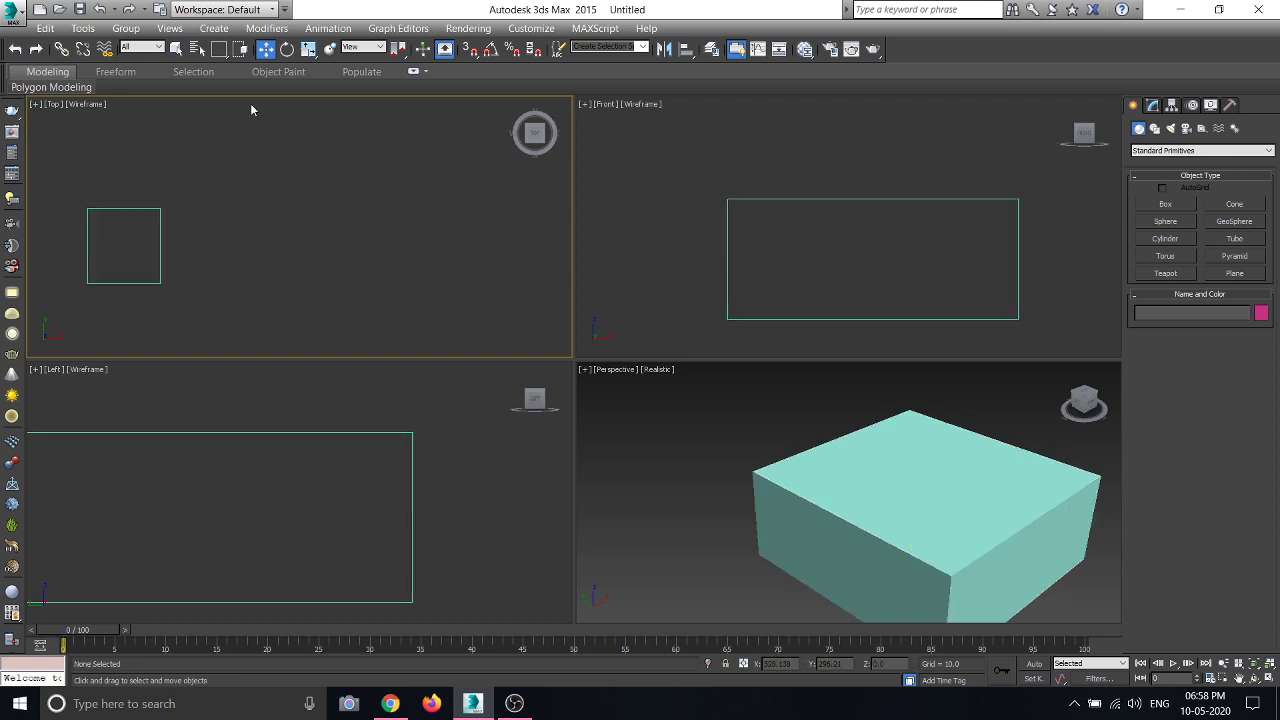
click(140, 208)
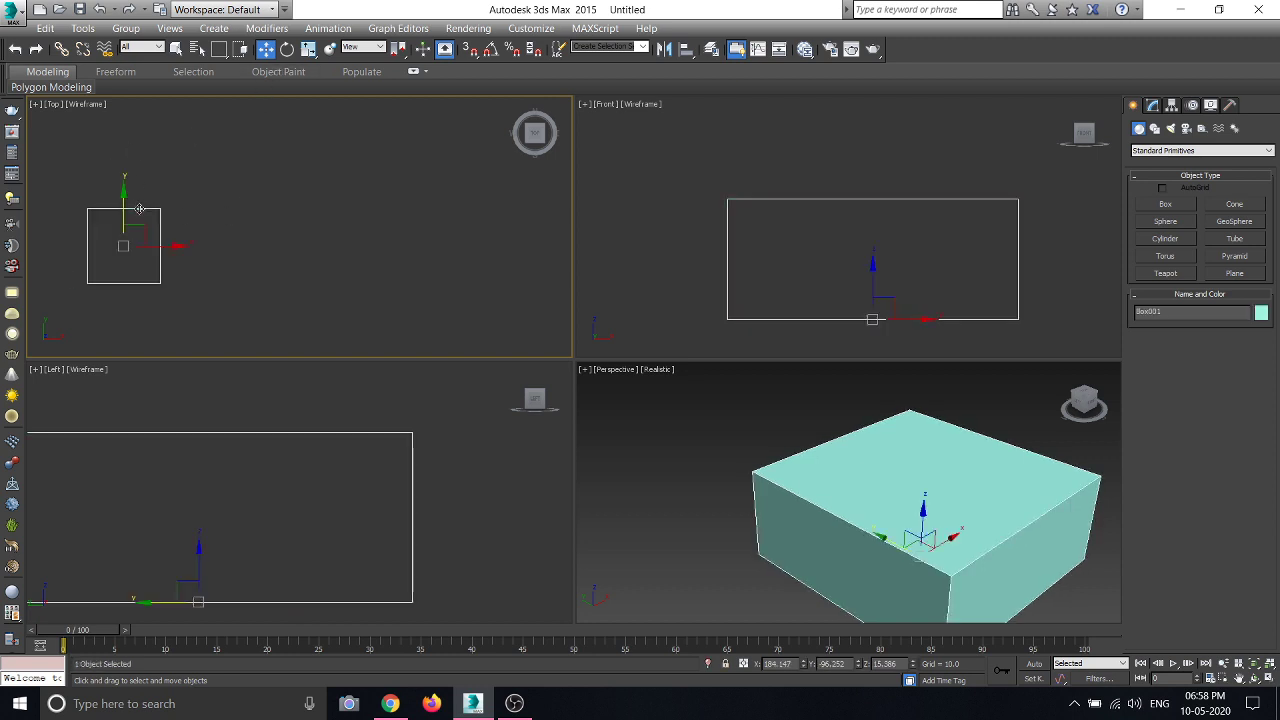
click(230, 186)
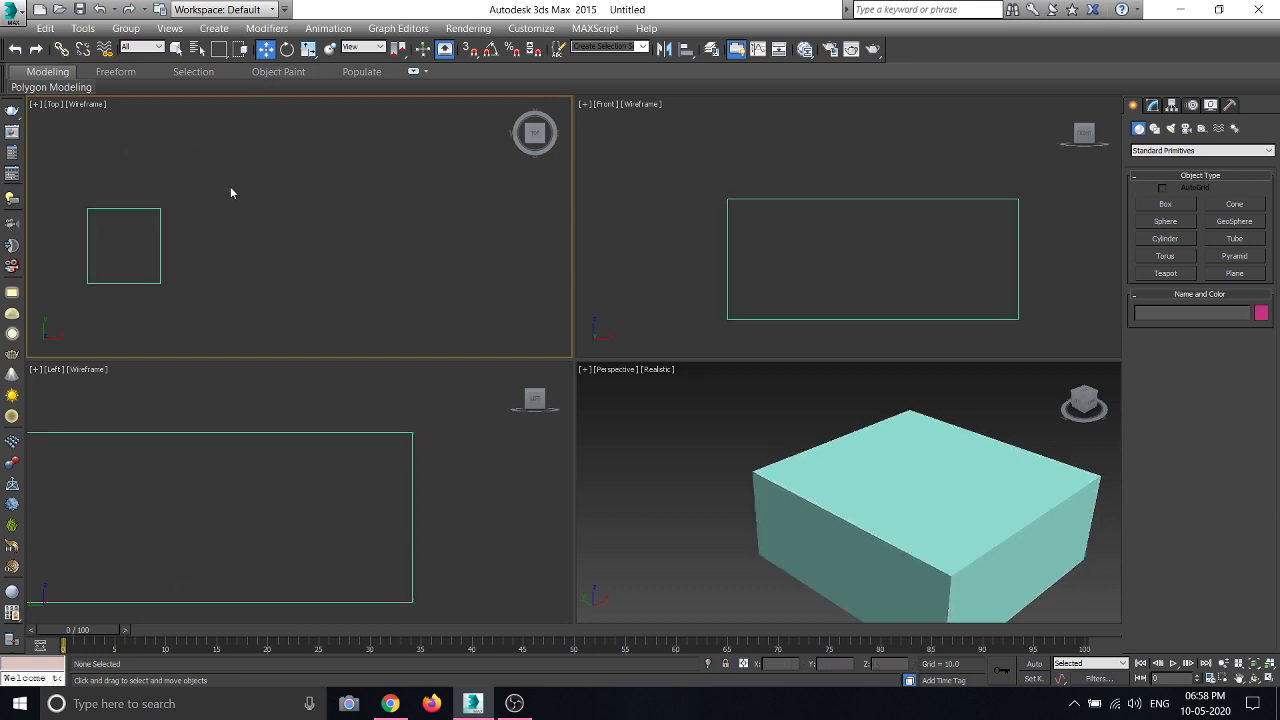
click(118, 208)
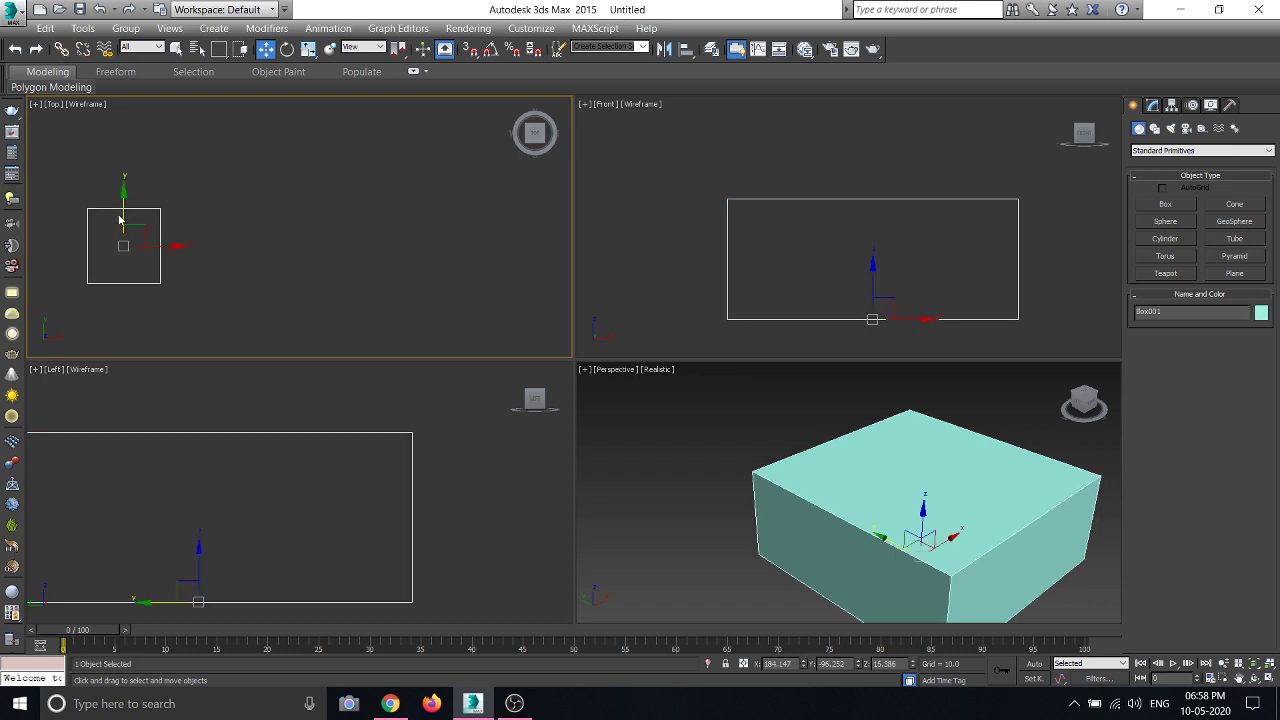
key(ctrl+z)
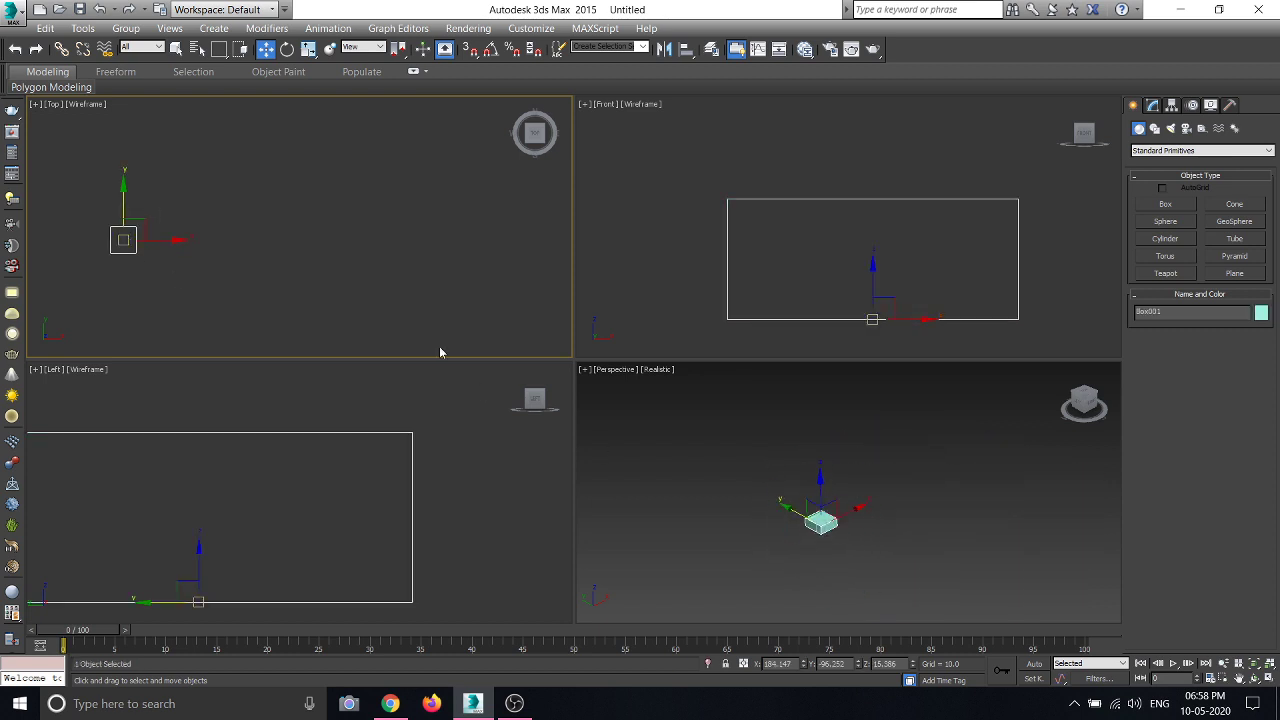
Shift-drag the box along X in the Top view, making 10 evenly spaced copies.
middle_drag(146, 203, 110, 192)
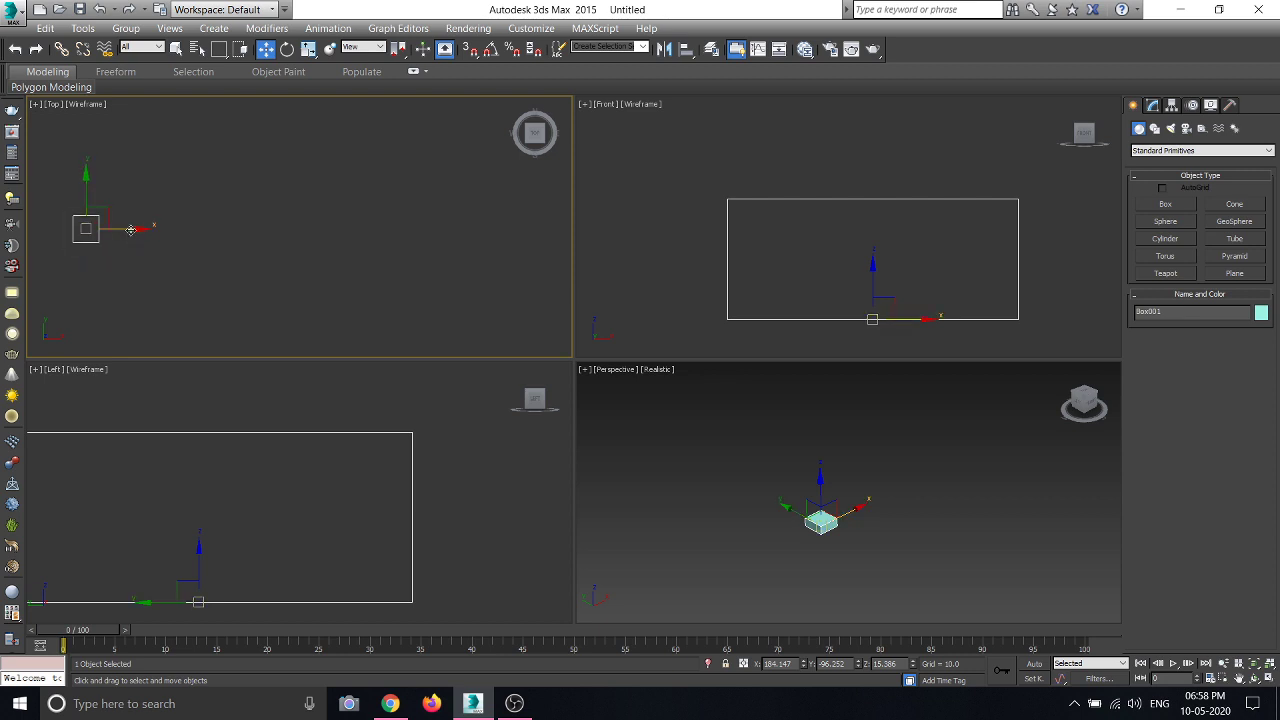
shift+drag(130, 230, 181, 231)
text(10)
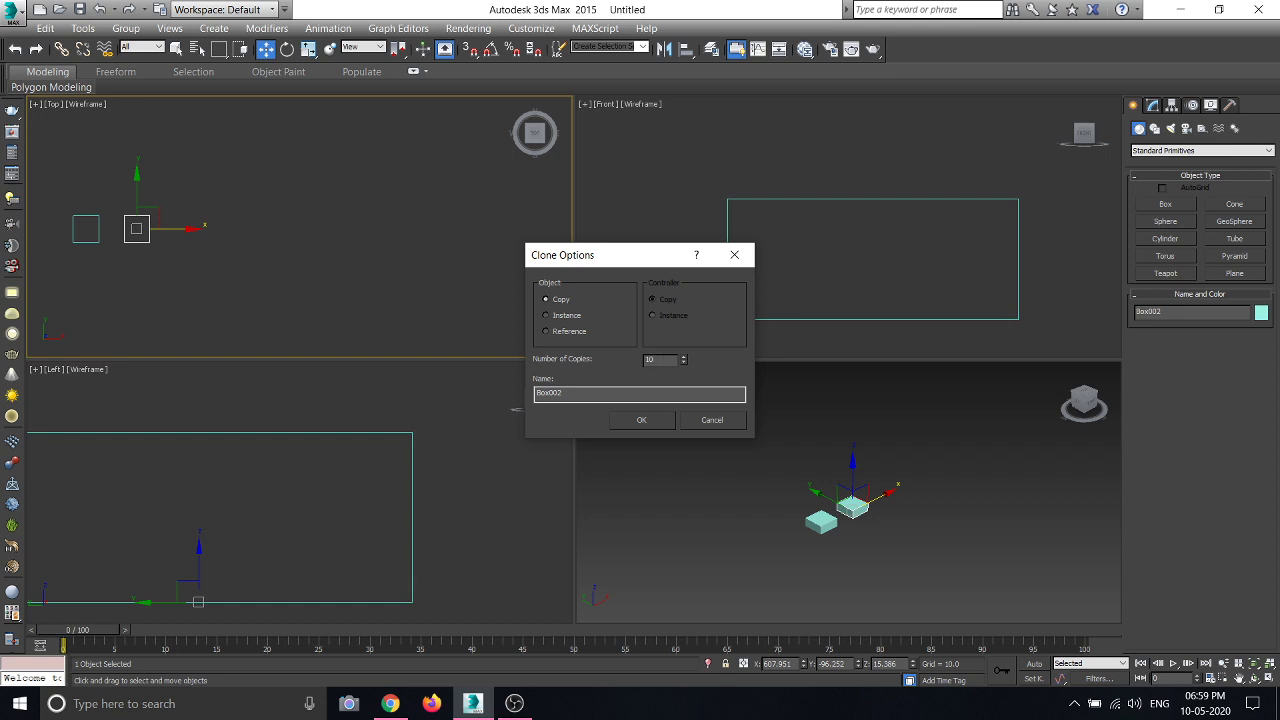
click(633, 427)
Inspect the copied row, then window-select the copies in the Top view and delete them.
scroll(1046, 458, down, 2)
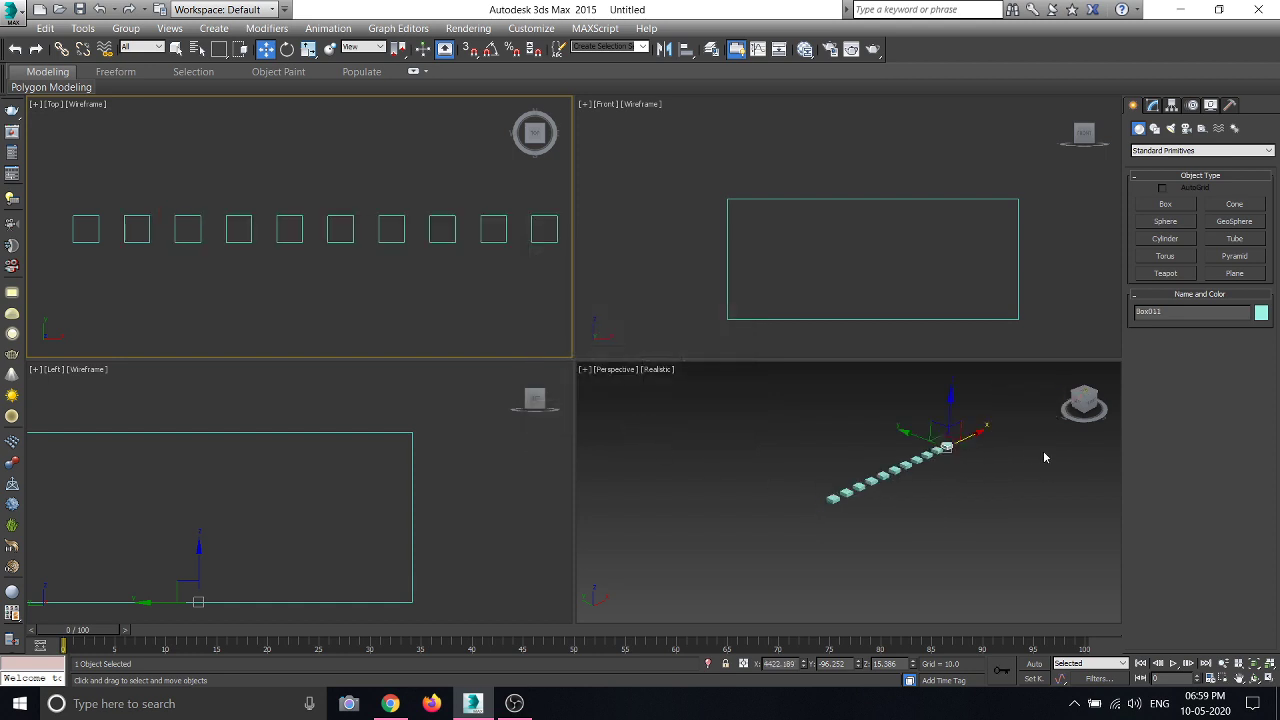
scroll(984, 438, up, 2)
scroll(950, 442, up, 3)
click(705, 468)
scroll(910, 480, down, 3)
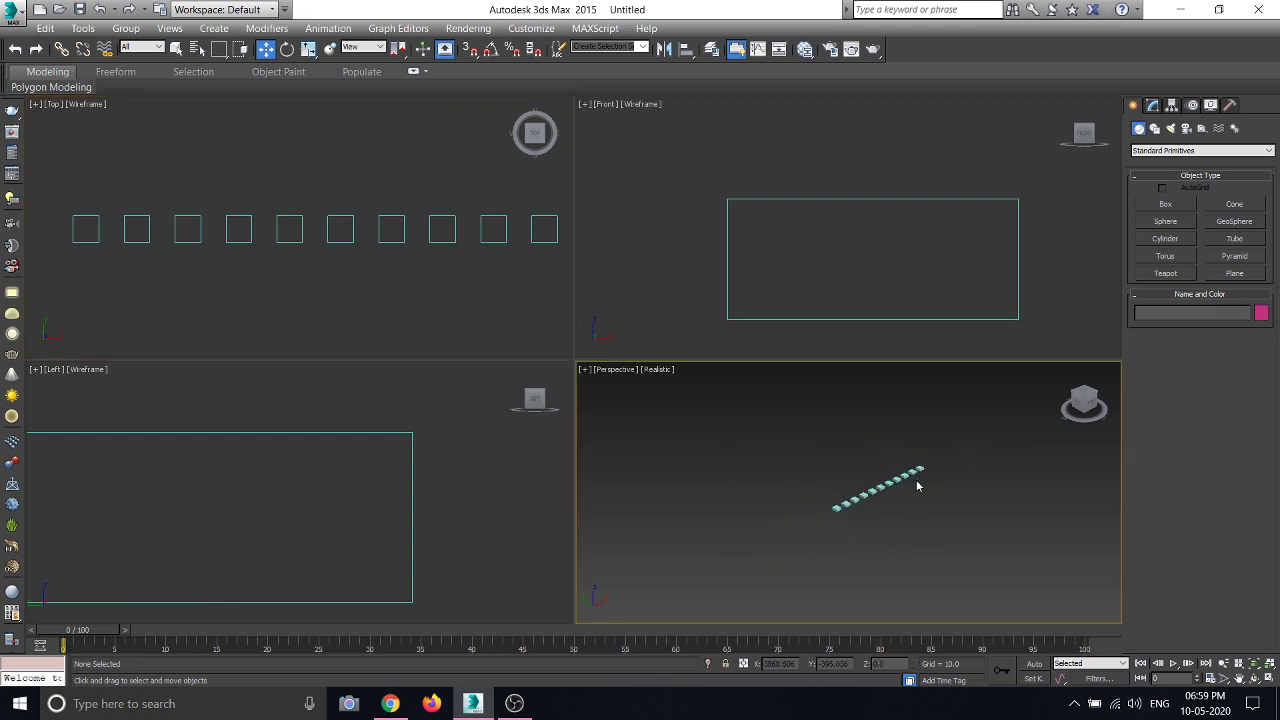
scroll(854, 506, up, 2)
scroll(837, 468, up, 2)
scroll(837, 468, down, 2)
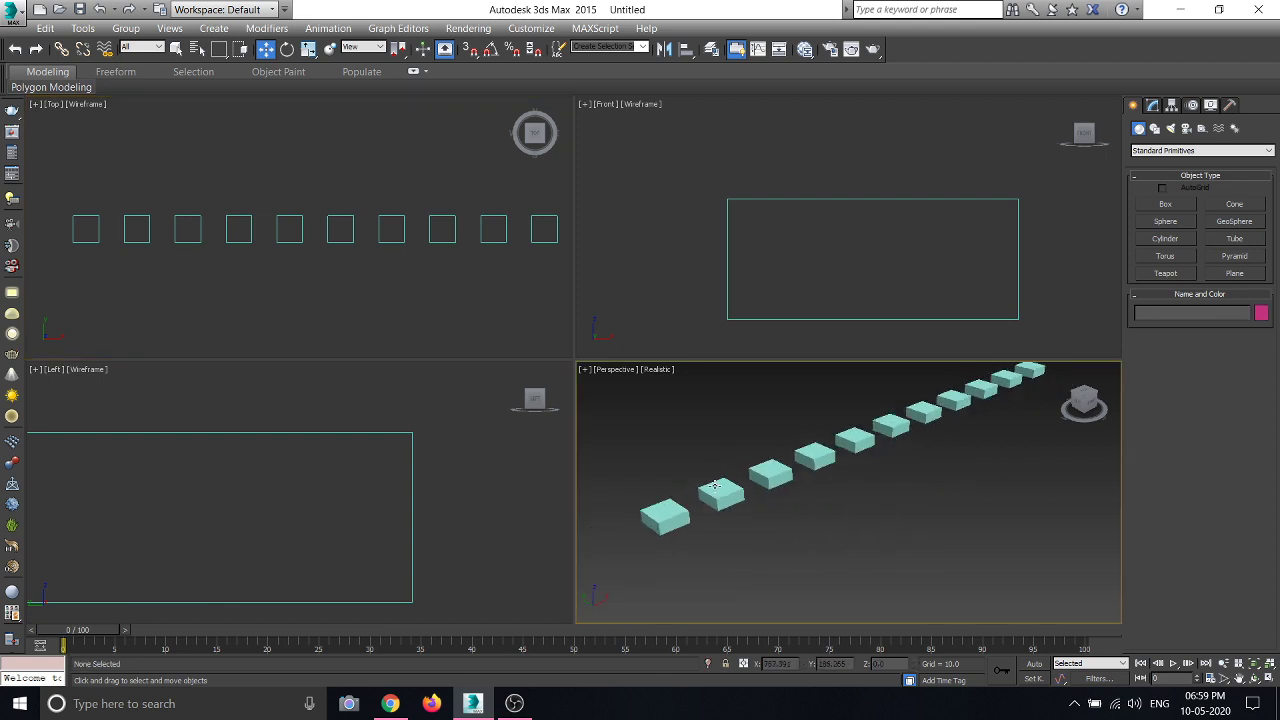
scroll(825, 478, down, 2)
scroll(800, 478, up, 4)
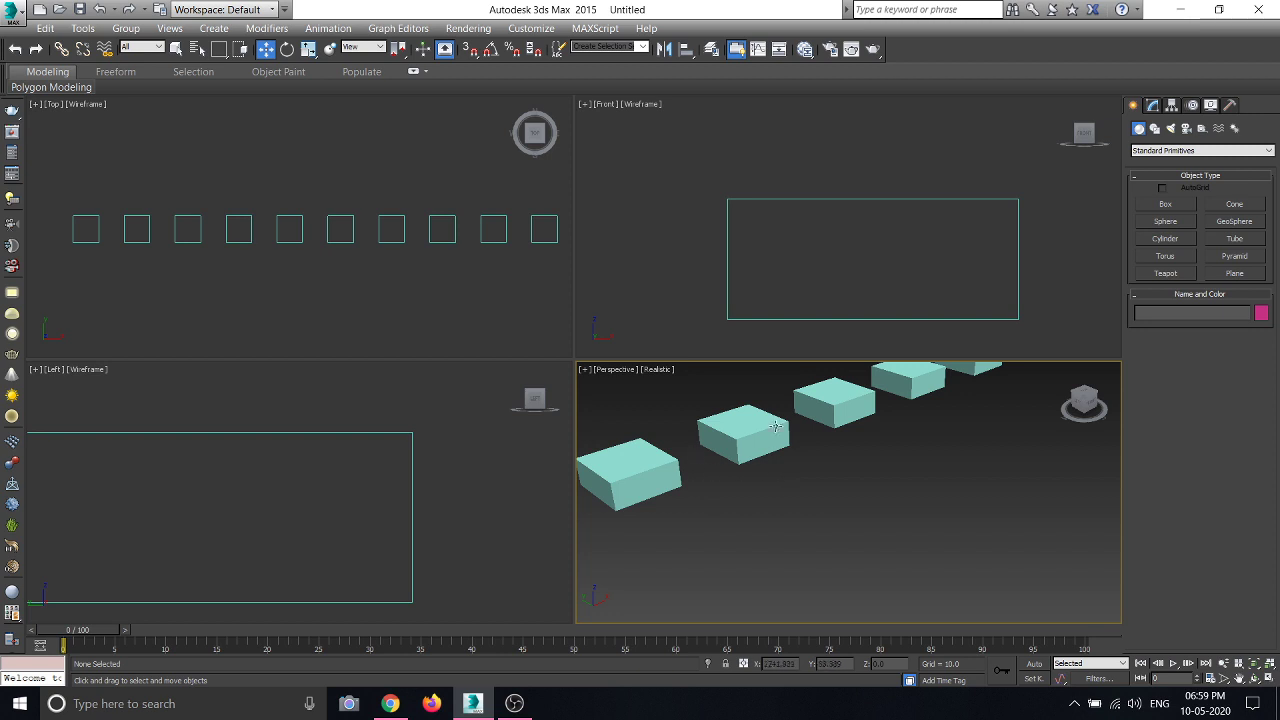
scroll(772, 440, down, 2)
scroll(766, 447, up, 4)
scroll(750, 462, down, 2)
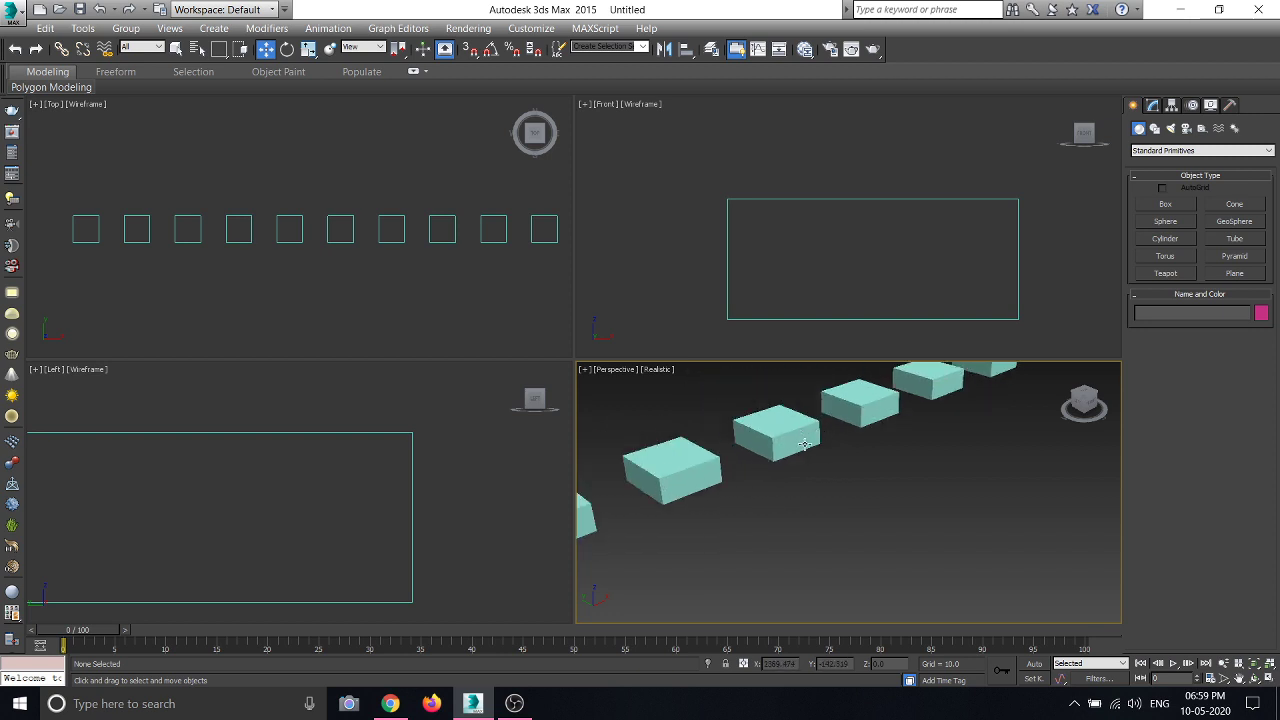
scroll(790, 450, down, 4)
scroll(778, 449, up, 2)
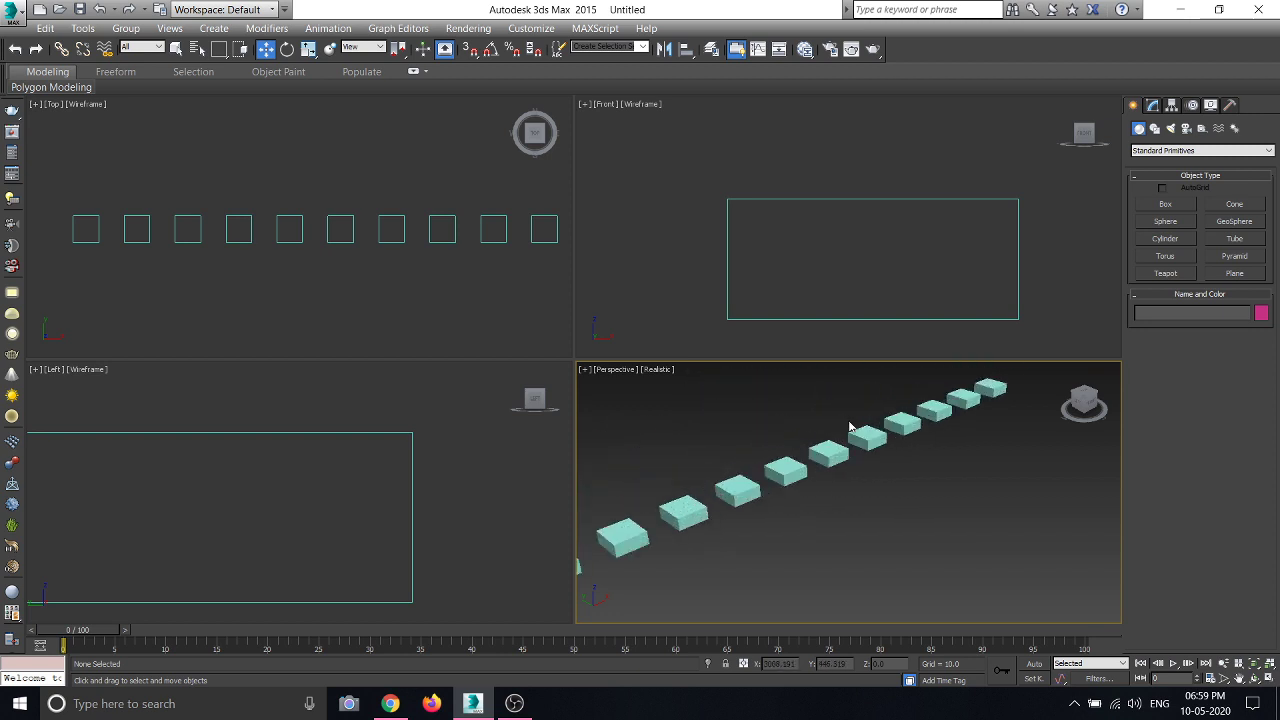
scroll(347, 300, down, 2)
drag(501, 300, 233, 206)
key(Delete)
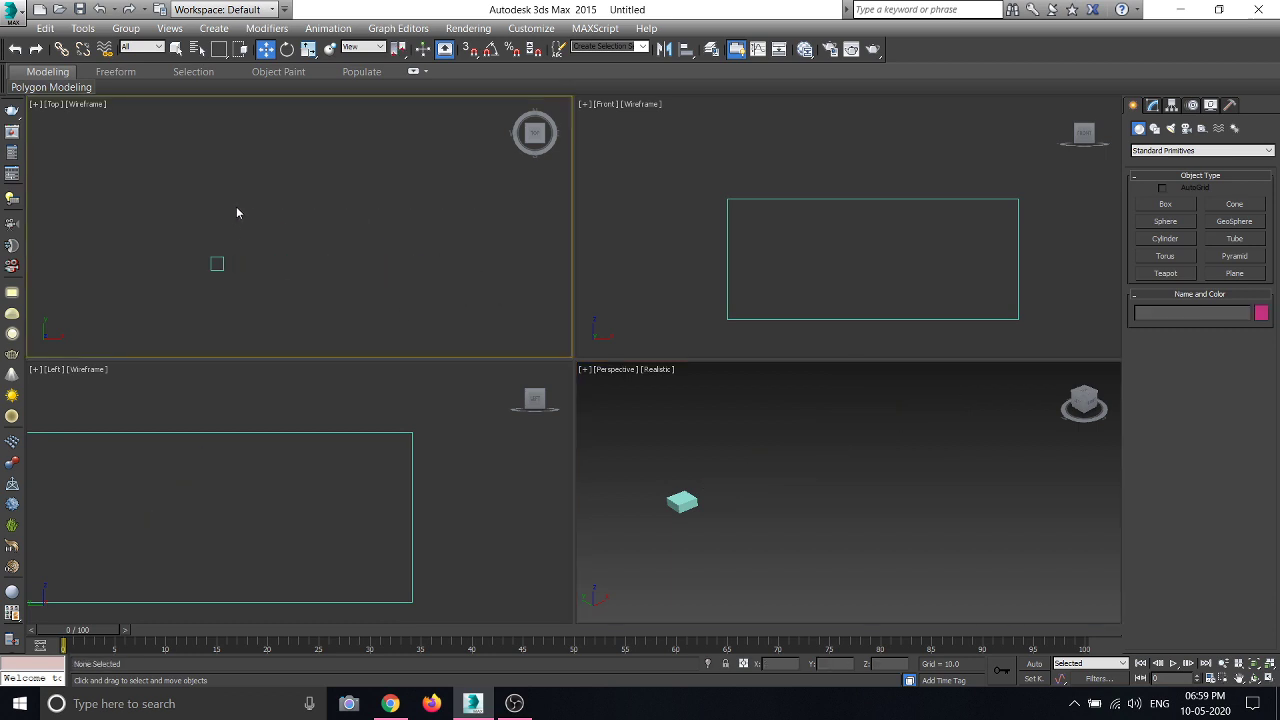
Open the Select by Name dialog and switch to the Rotate tool.
scroll(220, 268, up, 3)
scroll(330, 178, down, 3)
scroll(320, 186, up, 3)
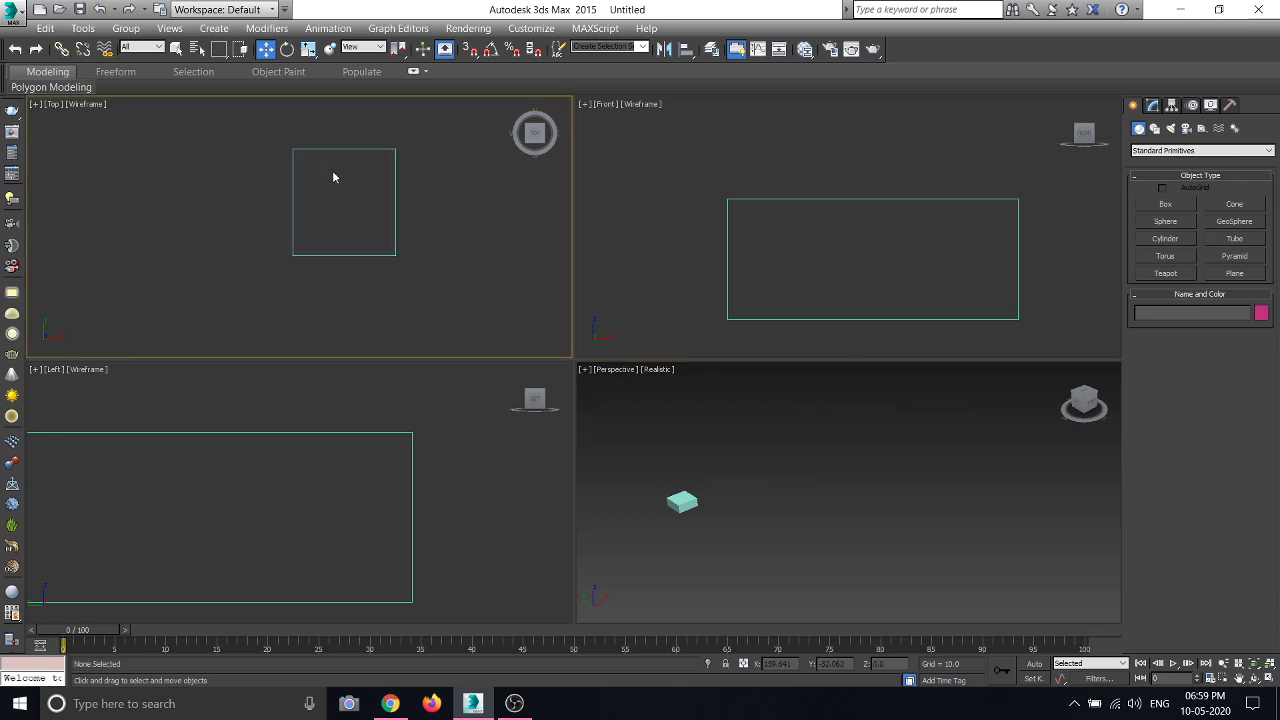
scroll(421, 157, up, 1)
scroll(421, 157, up, 1)
scroll(308, 195, down, 1)
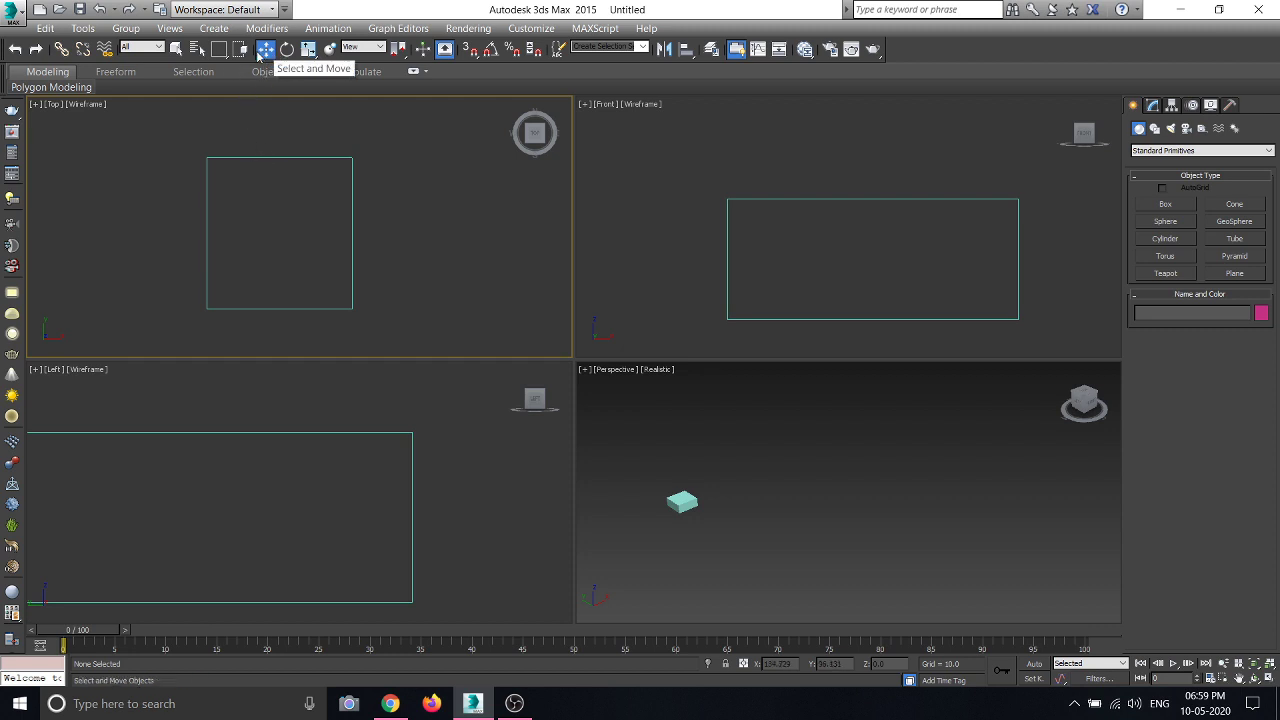
click(198, 50)
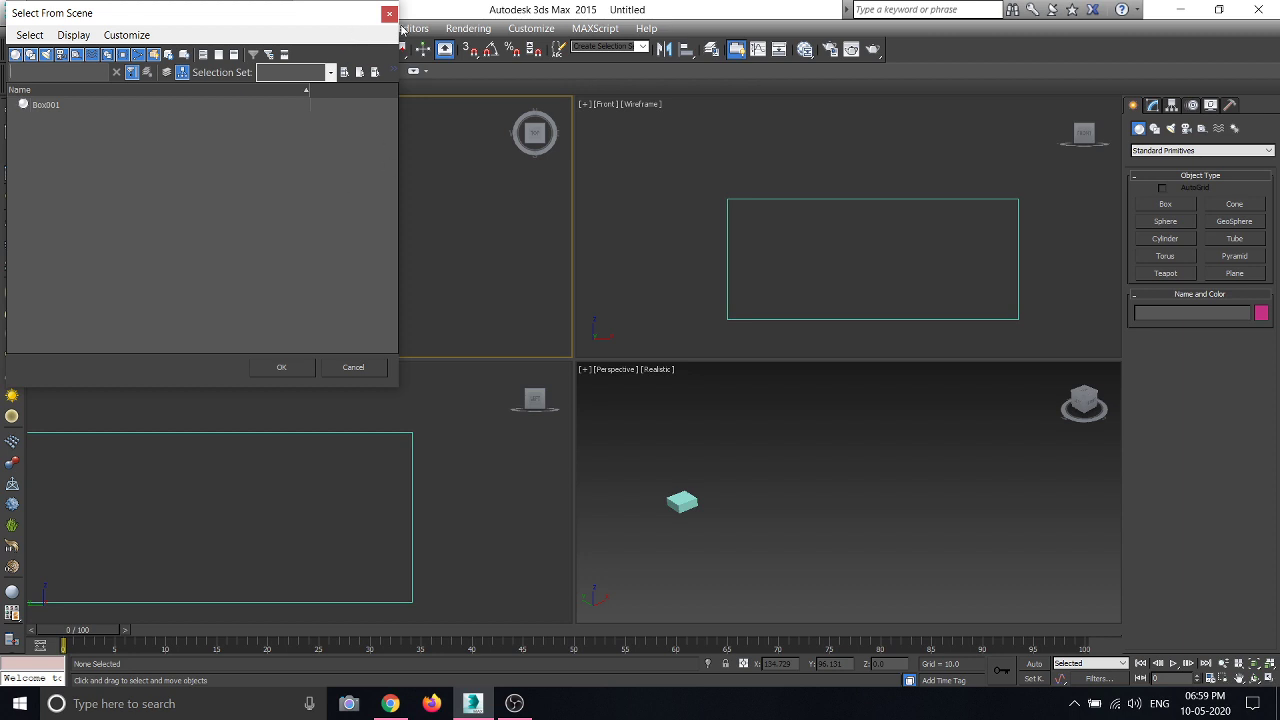
click(390, 14)
click(287, 49)
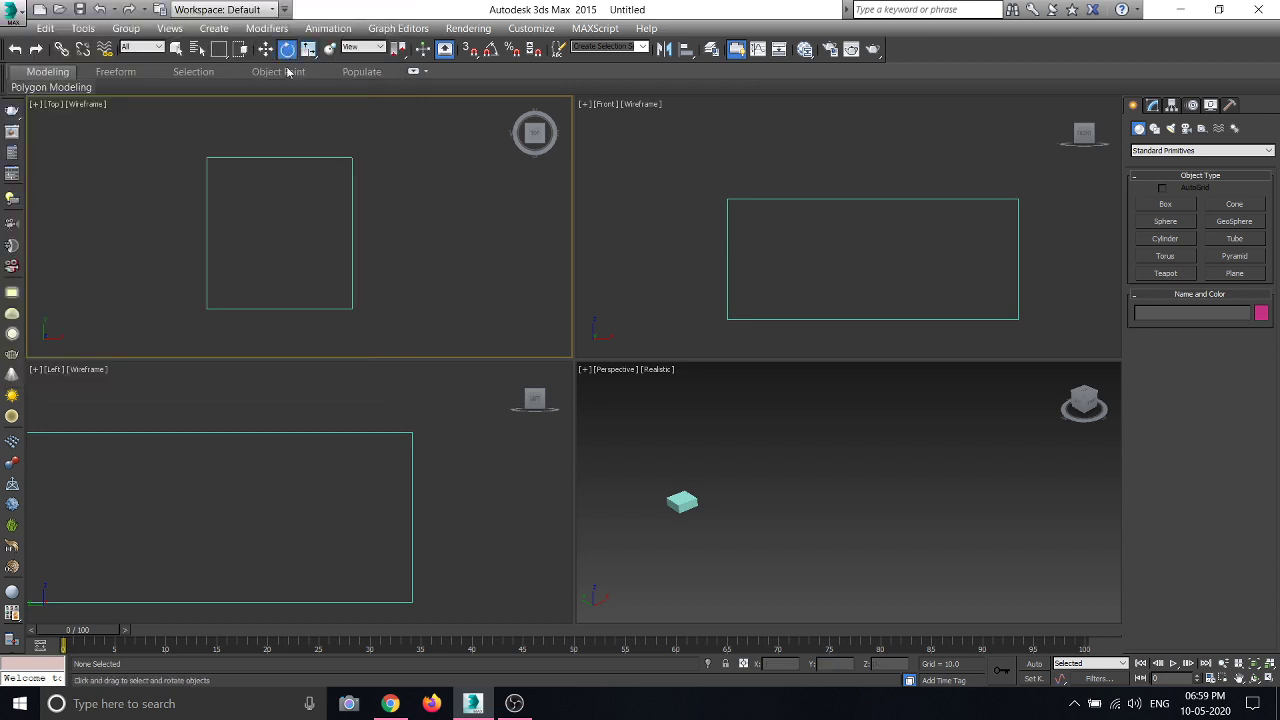
Select the box in the Top view and activate Select and Move.
click(283, 158)
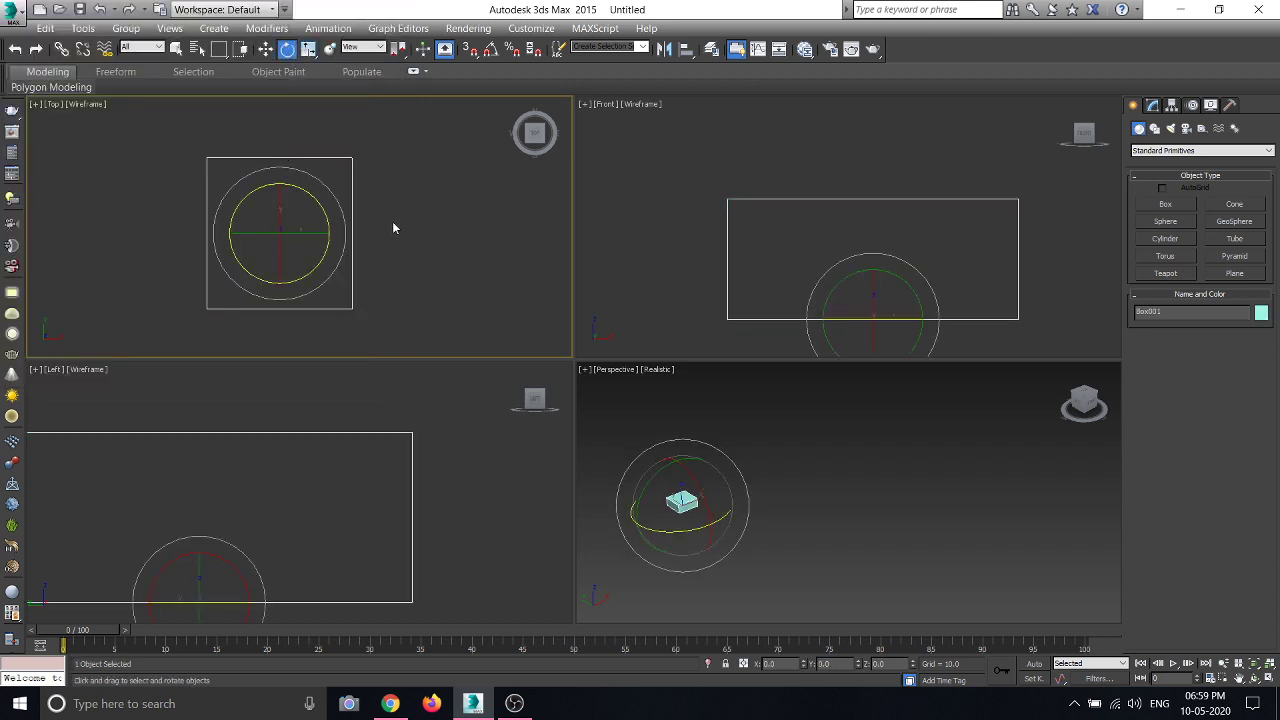
click(397, 221)
click(280, 157)
right_click(279, 157)
click(370, 164)
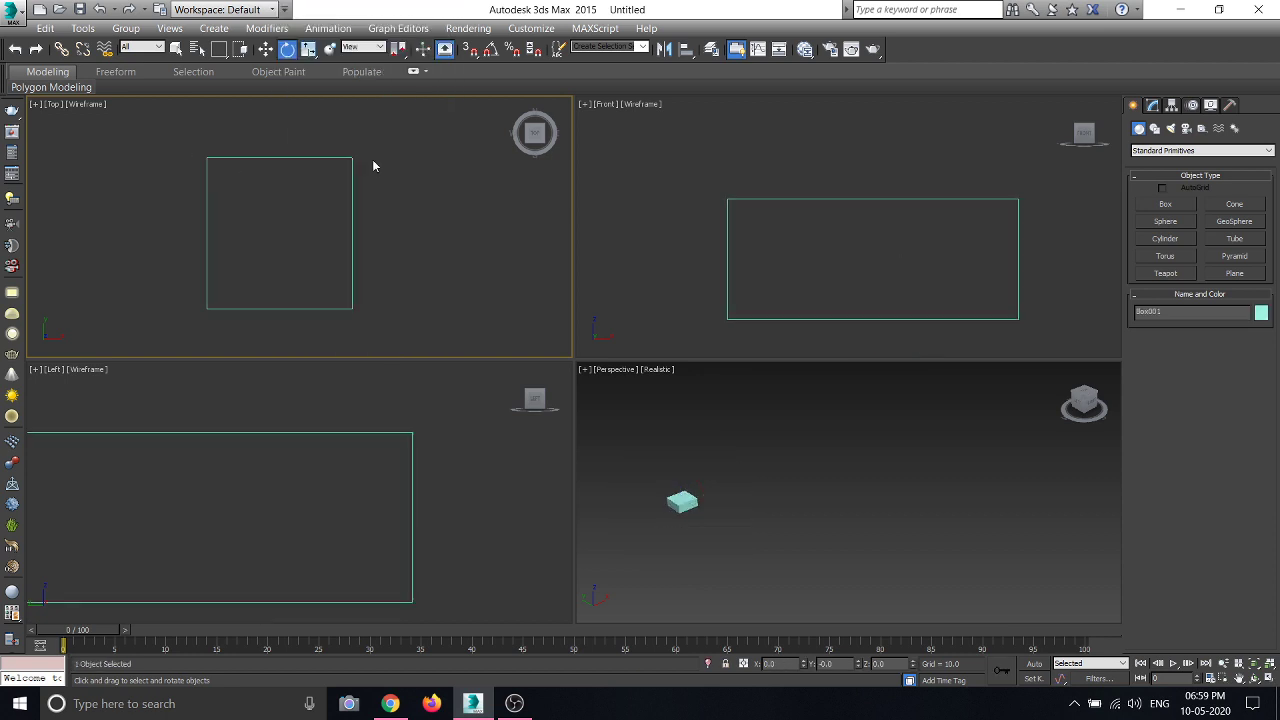
click(244, 157)
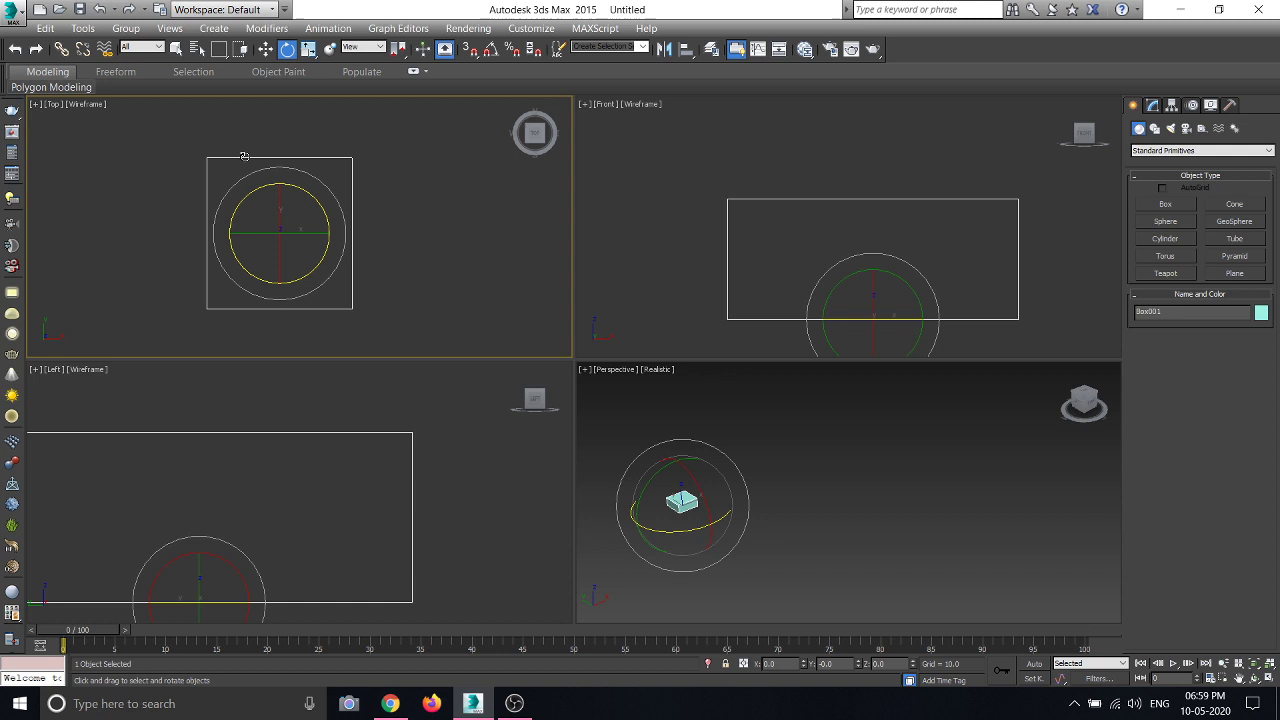
click(265, 50)
scroll(177, 179, down, 3)
Select the box and nudge it along Y in the Top view.
scroll(310, 188, up, 3)
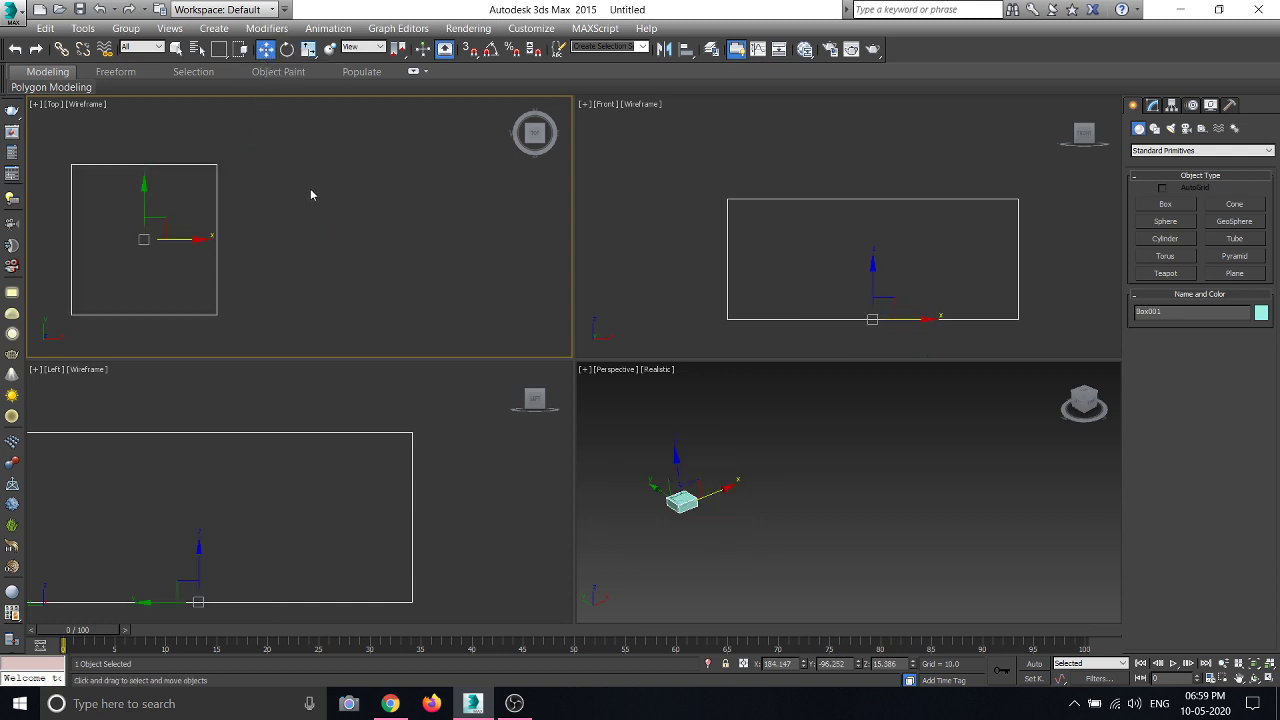
click(310, 188)
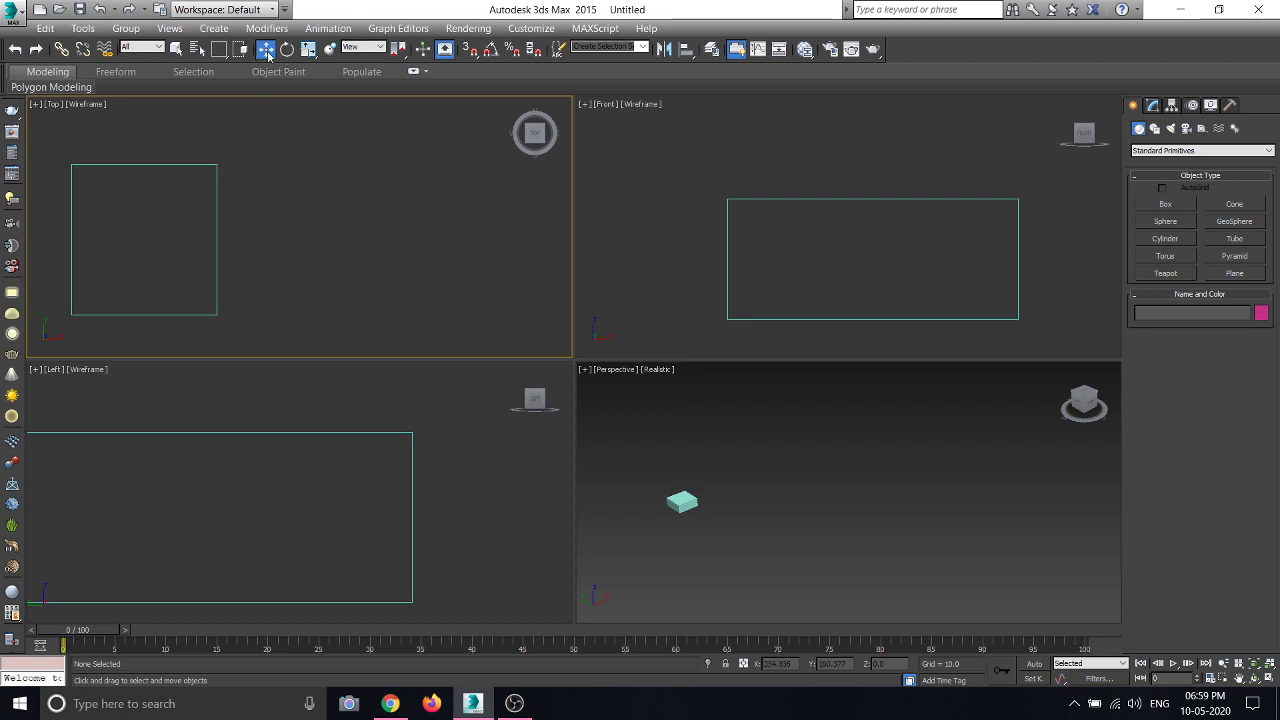
click(194, 164)
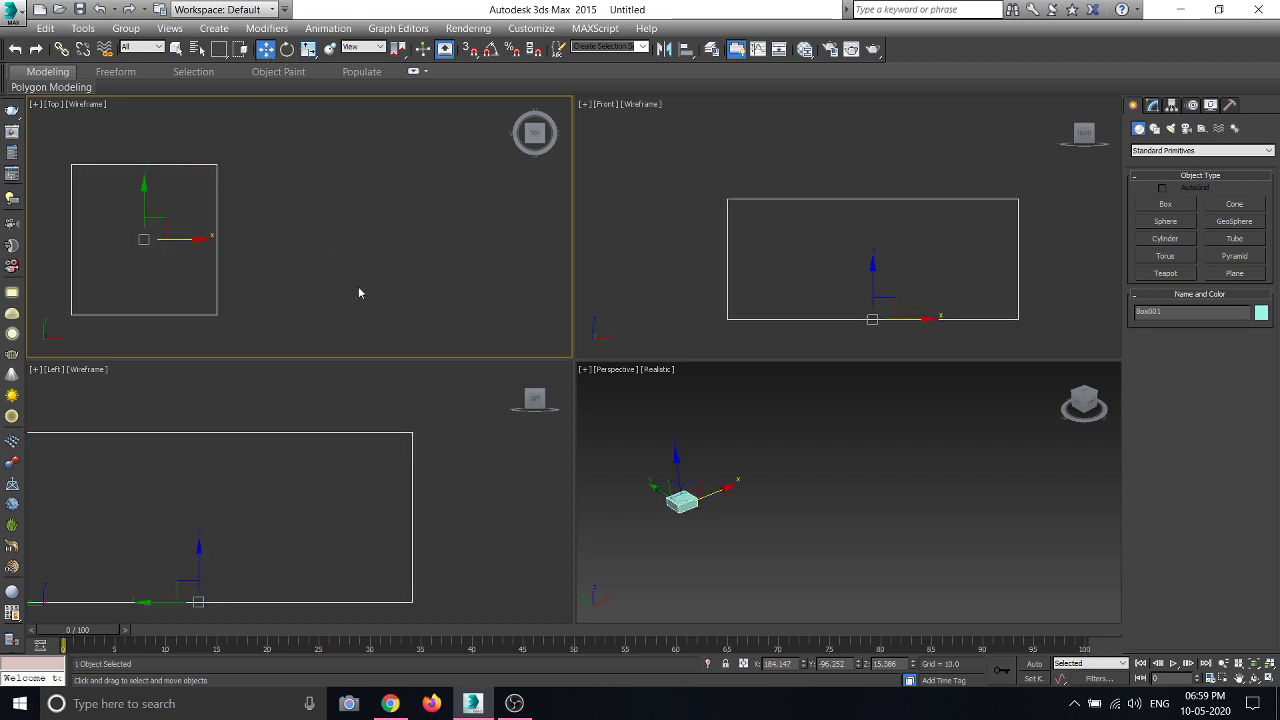
scroll(540, 400, down, 2)
scroll(666, 478, up, 2)
scroll(666, 478, up, 2)
scroll(756, 488, up, 1)
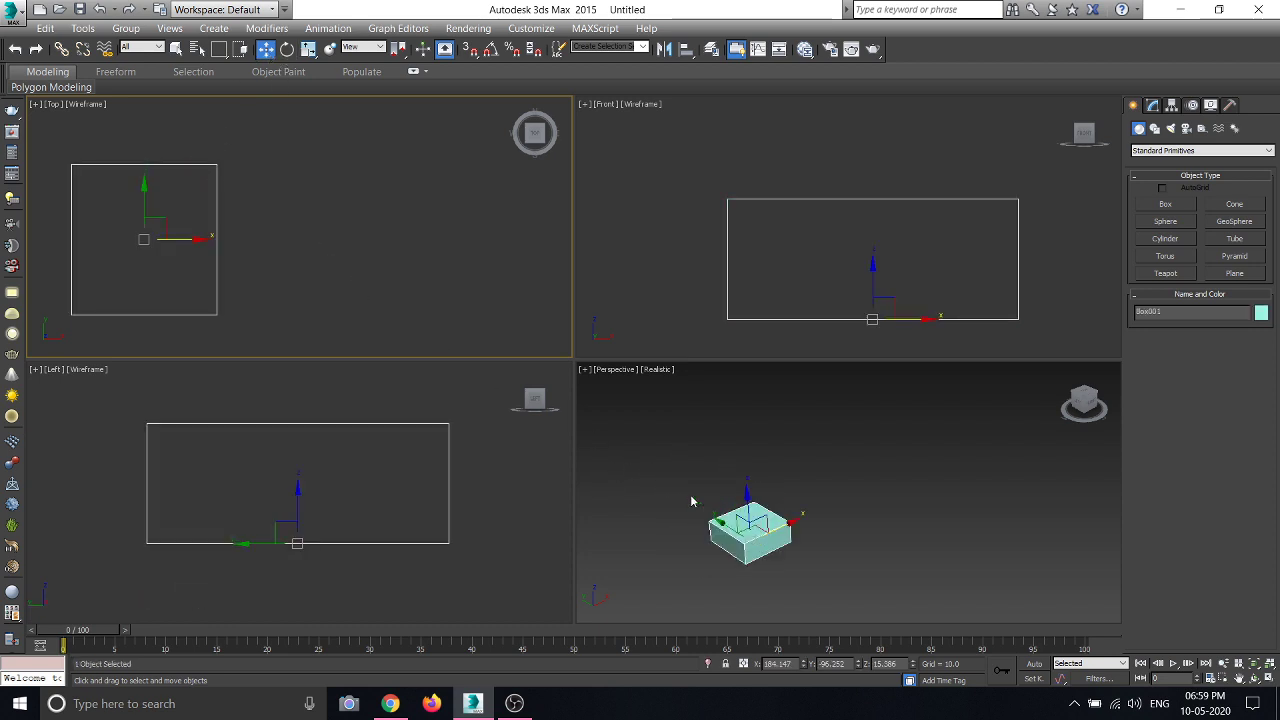
scroll(756, 488, up, 2)
scroll(122, 205, up, 2)
scroll(150, 238, down, 2)
scroll(144, 236, down, 1)
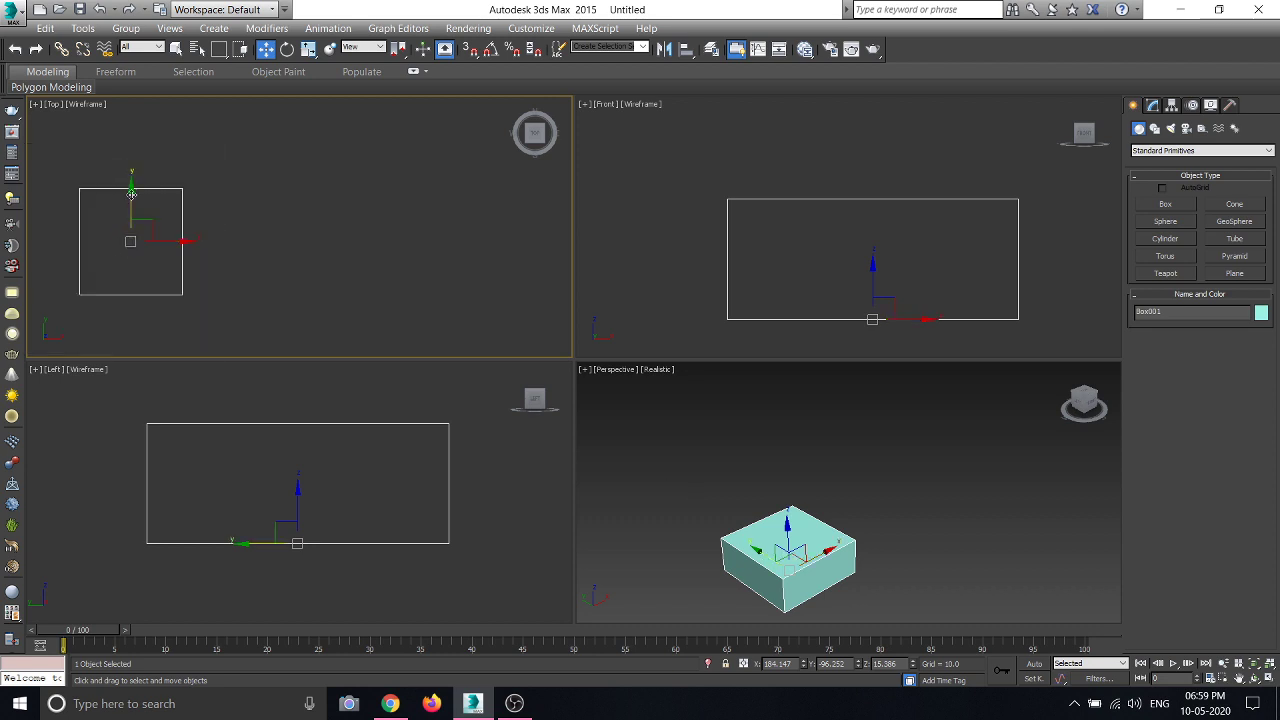
mouse_move(135, 213)
mouse_down()
mouse_move(135, 142)
mouse_move(128, 204)
mouse_up()
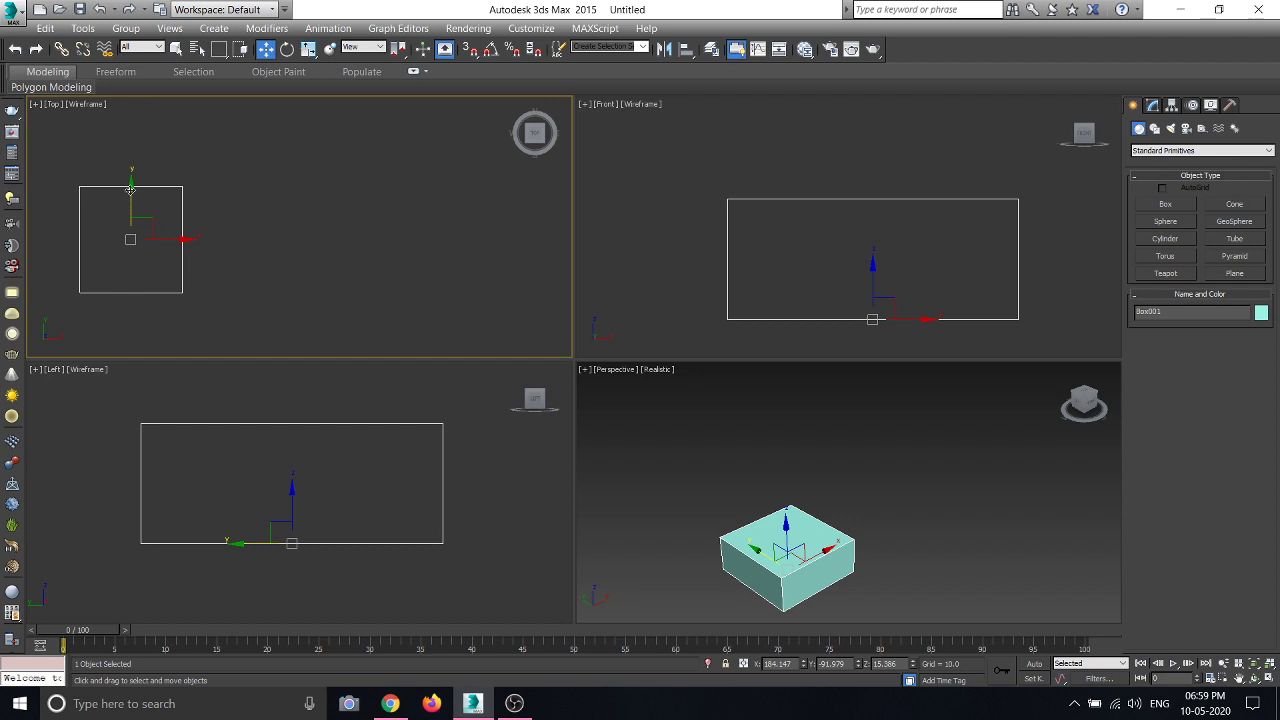
drag(130, 188, 141, 185)
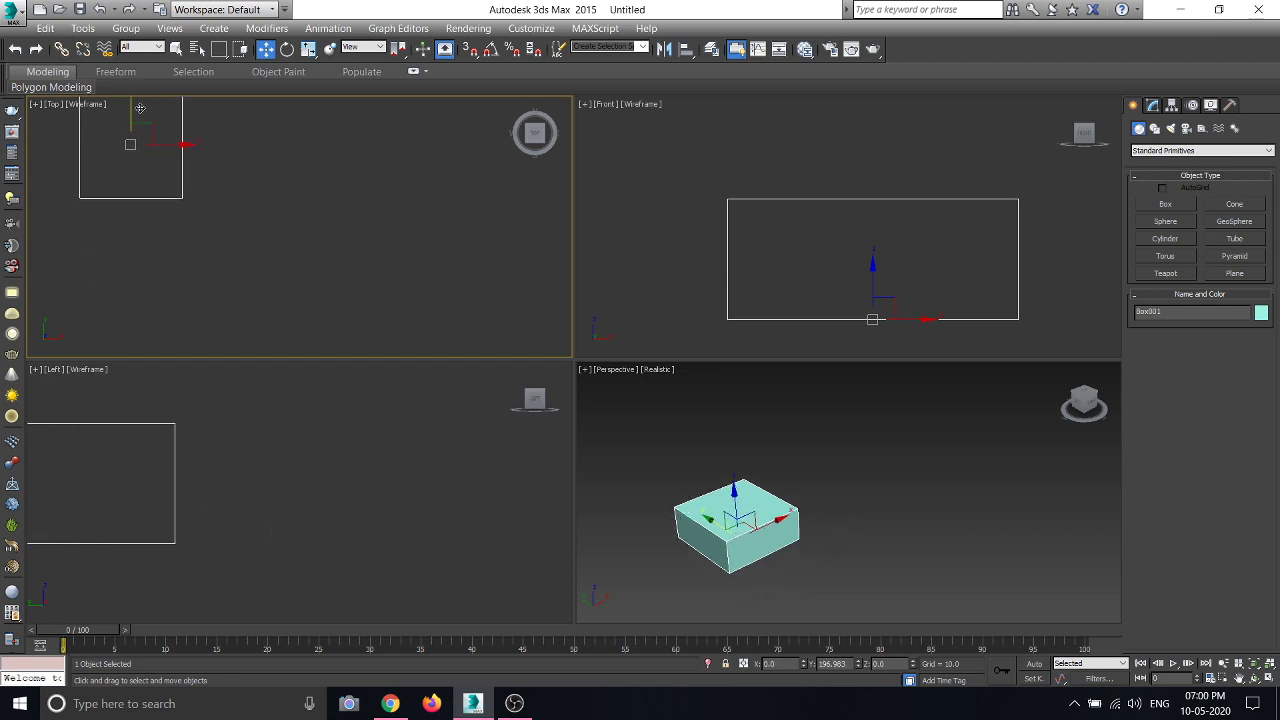
Shift the box right along X and raise it slightly in the Left view.
mouse_move(190, 233)
mouse_down()
mouse_move(295, 231)
mouse_move(210, 233)
mouse_up()
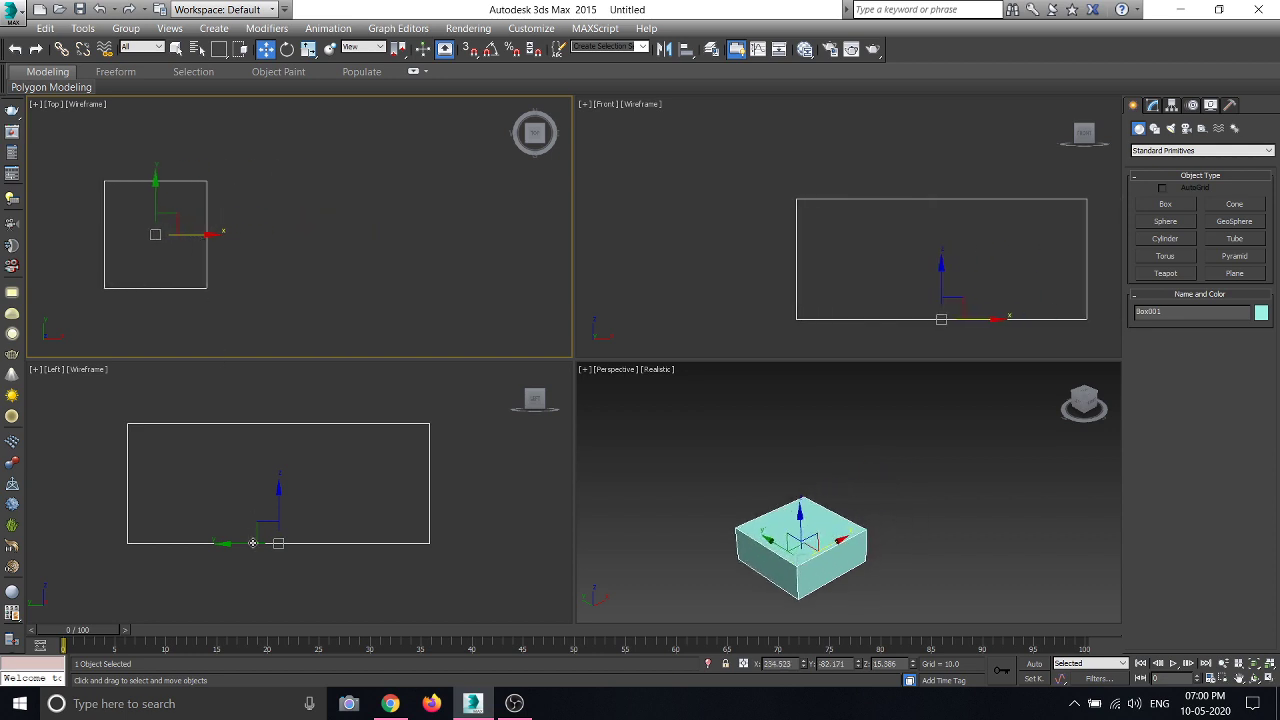
click(276, 511)
mouse_move(277, 513)
mouse_down()
mouse_move(278, 355)
mouse_move(276, 488)
mouse_up()
click(396, 309)
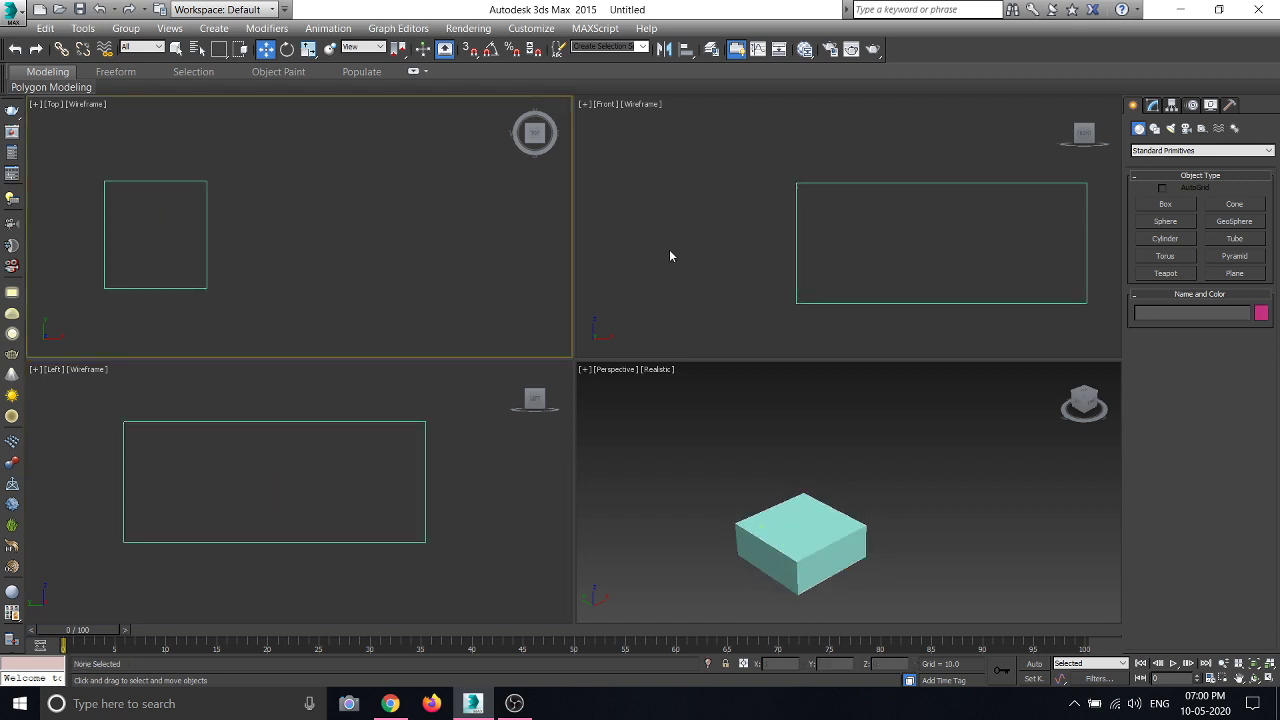
click(669, 249)
scroll(797, 577, up, 5)
scroll(800, 557, down, 3)
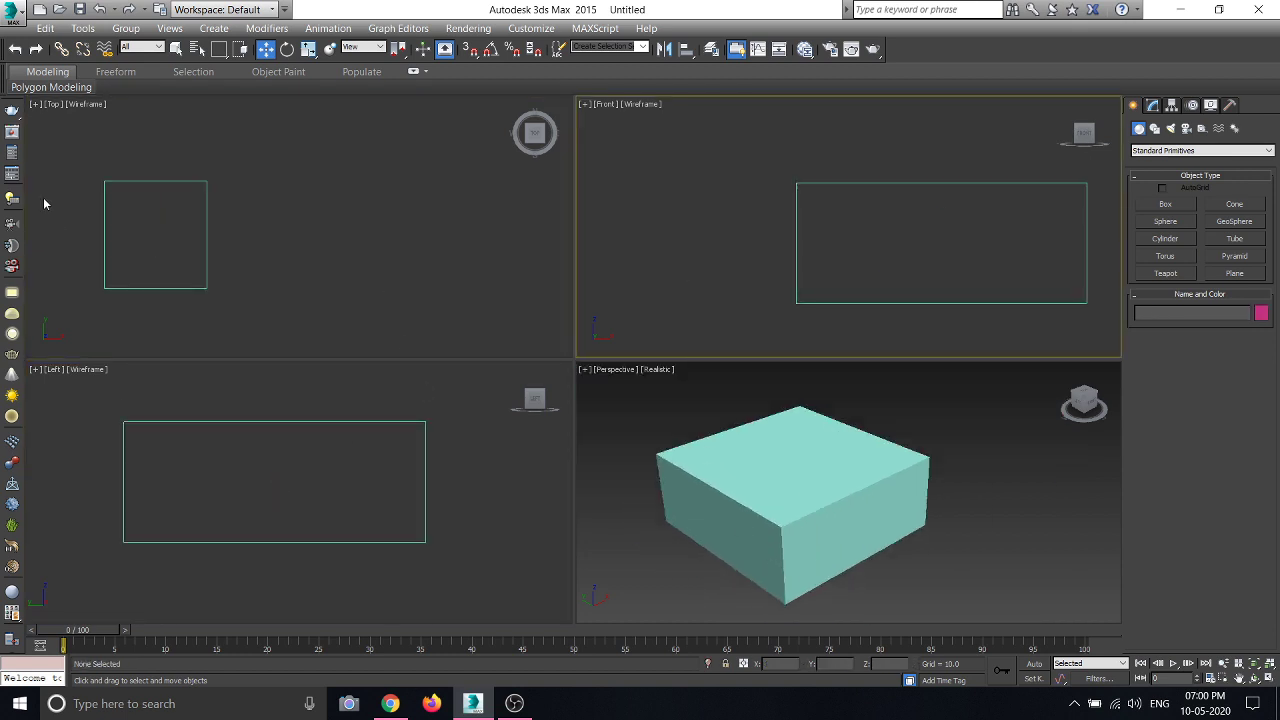
scroll(47, 205, down, 4)
Reselect the box and choose Move from its quad menu.
click(95, 206)
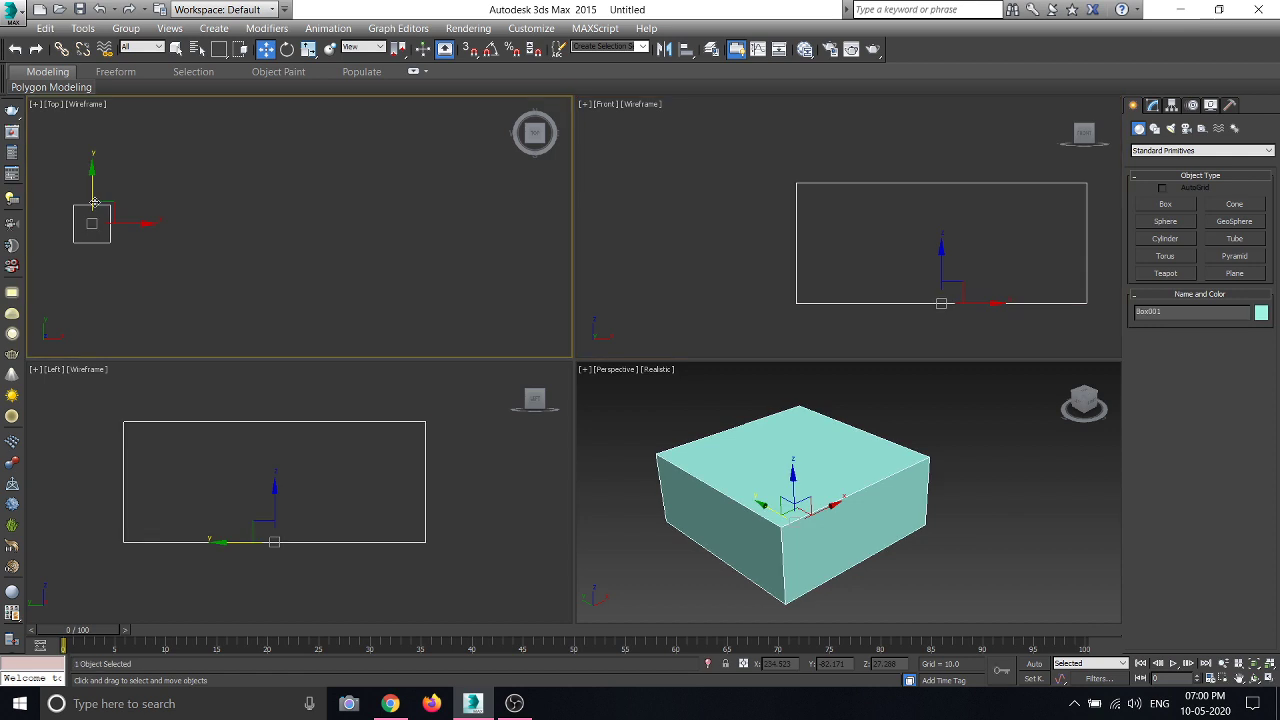
right_click(95, 206)
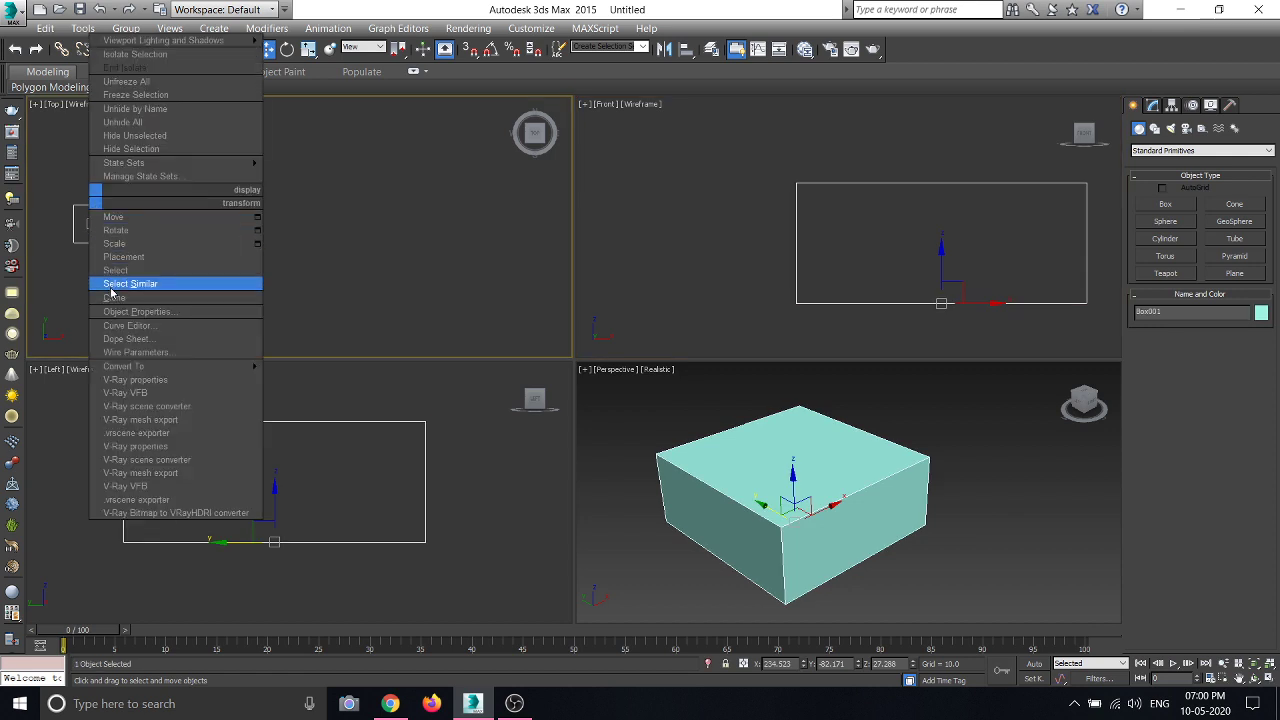
click(120, 219)
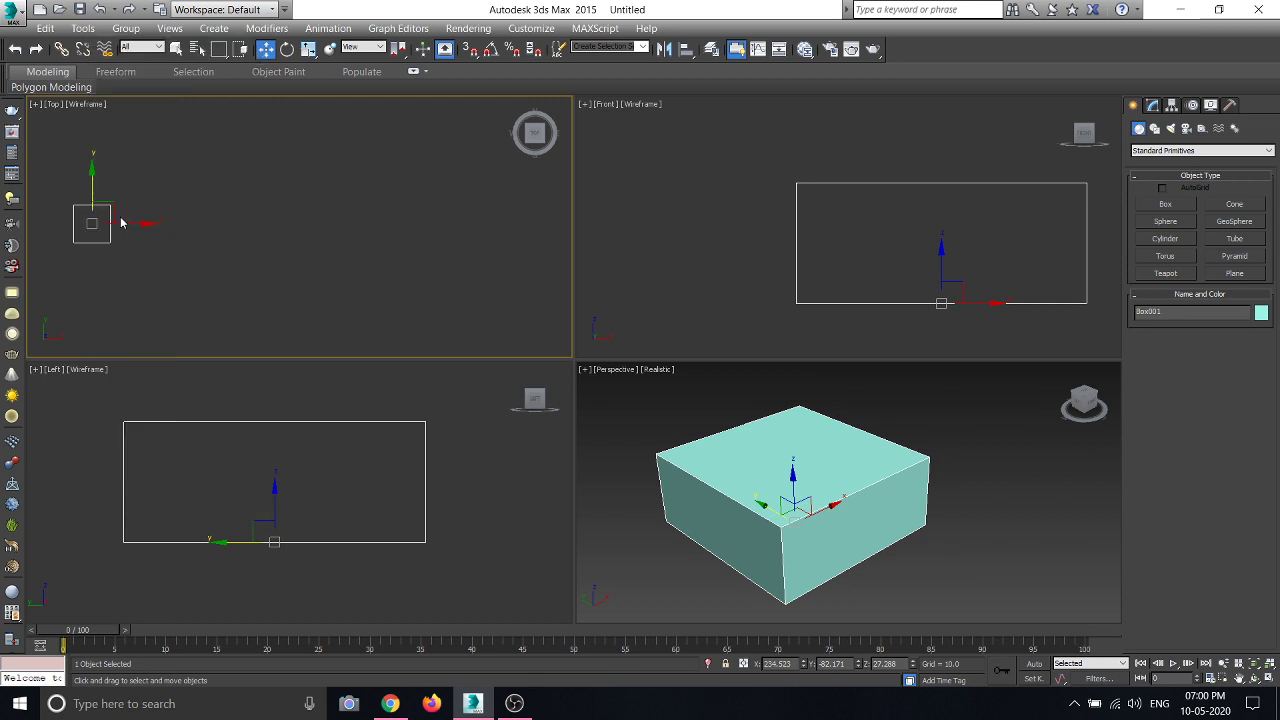
right_click(110, 218)
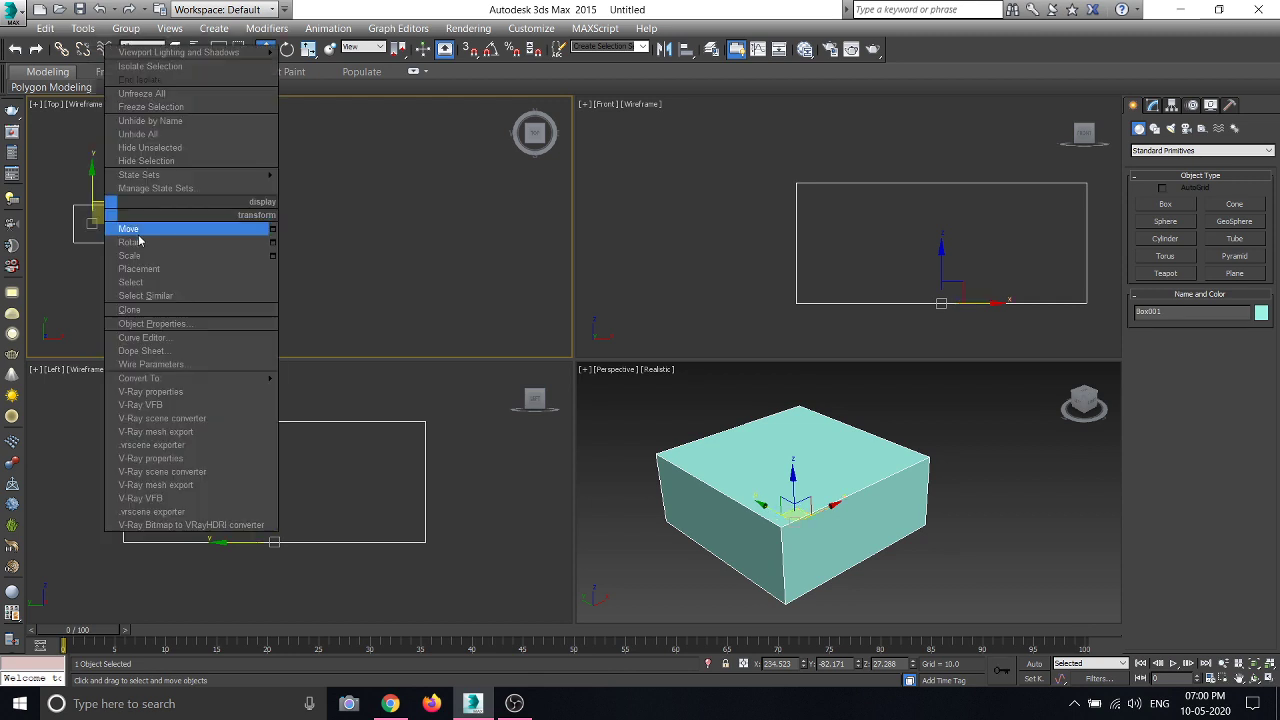
click(132, 230)
click(196, 267)
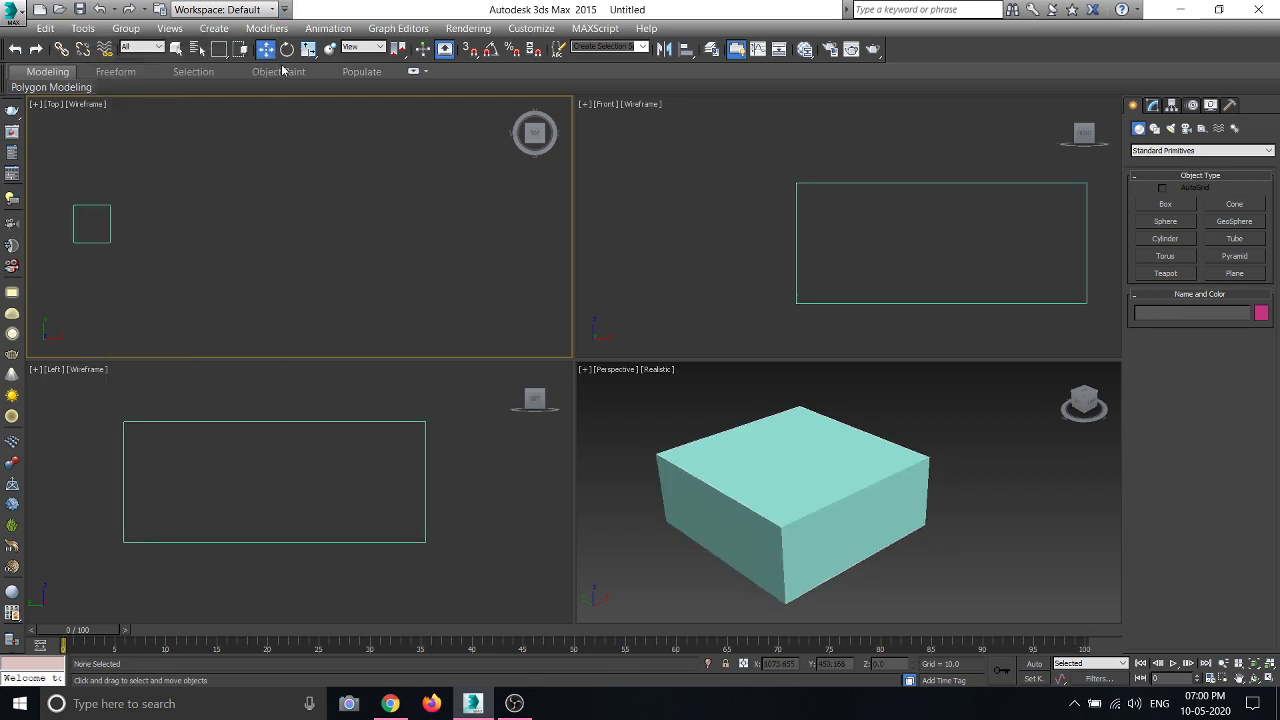
click(95, 205)
right_click(95, 207)
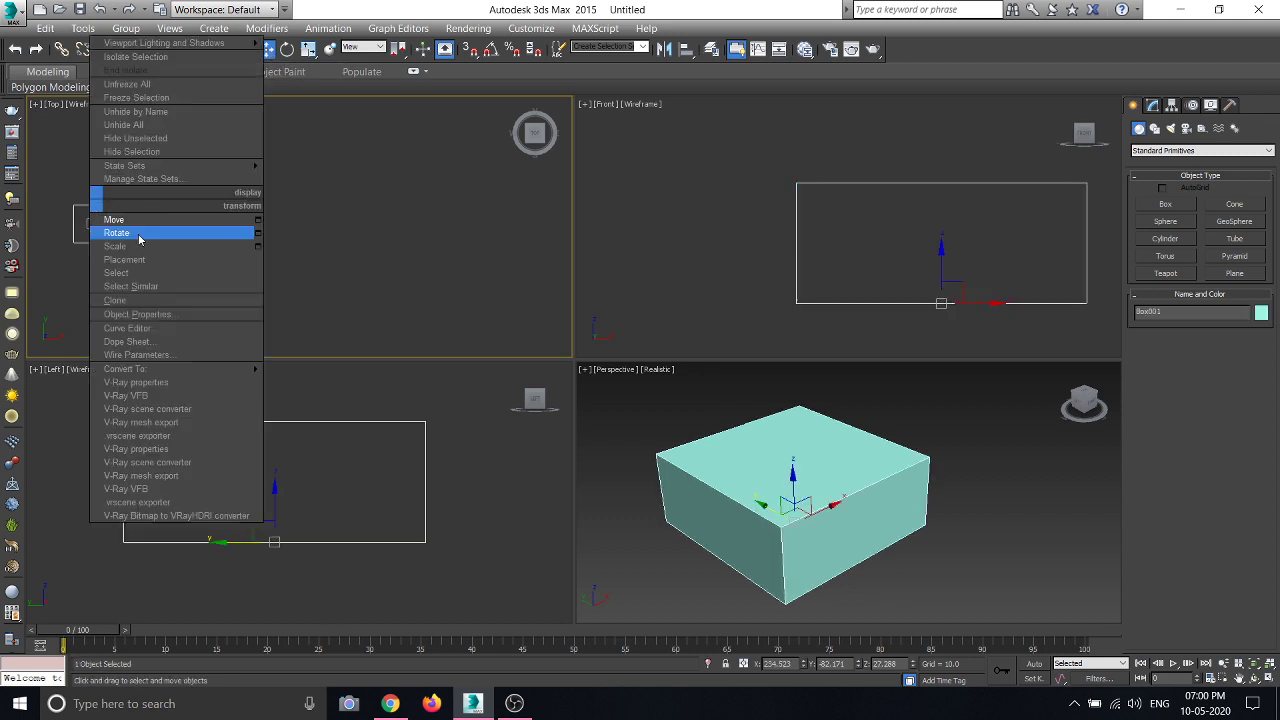
click(140, 220)
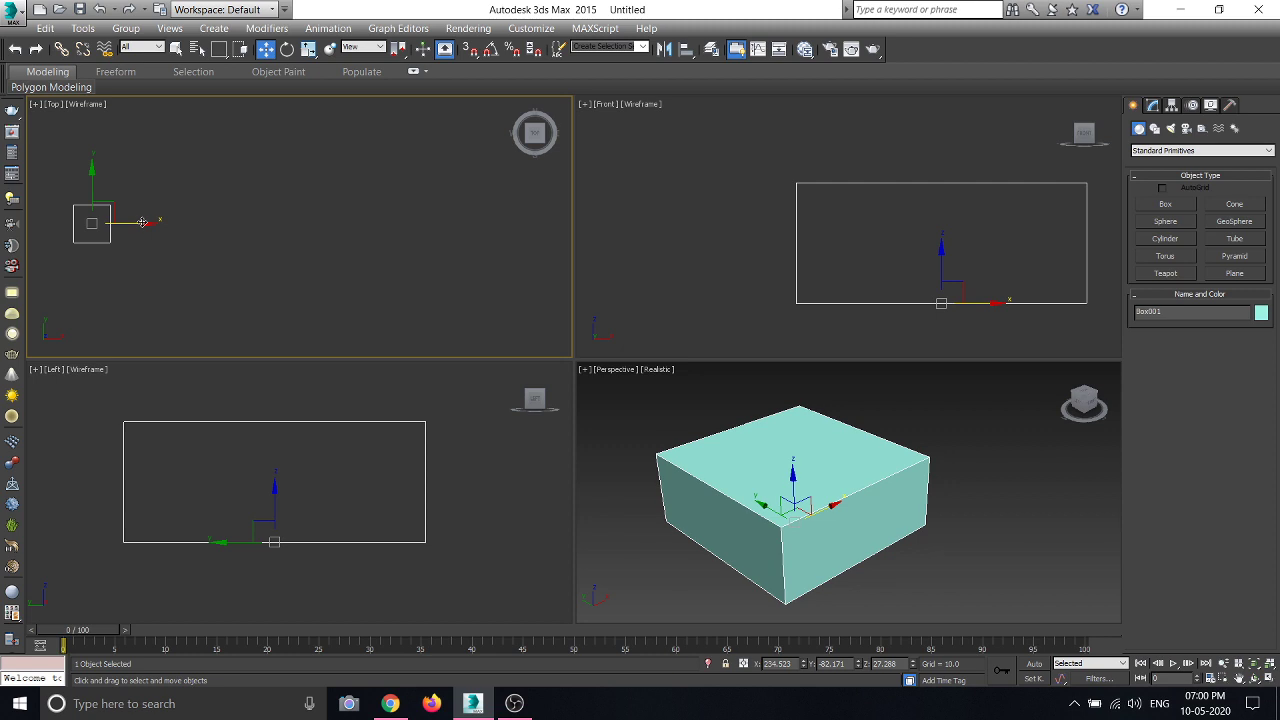
shift+drag(143, 222, 190, 227)
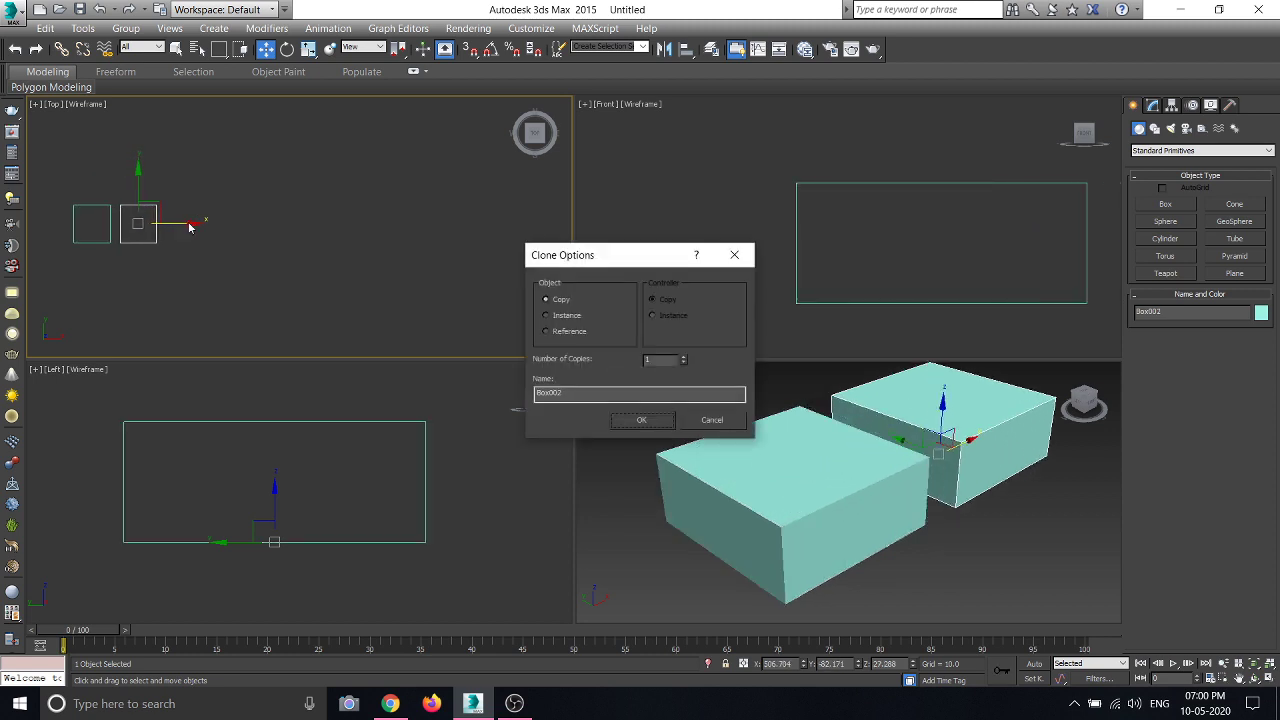
click(648, 359)
text(50)
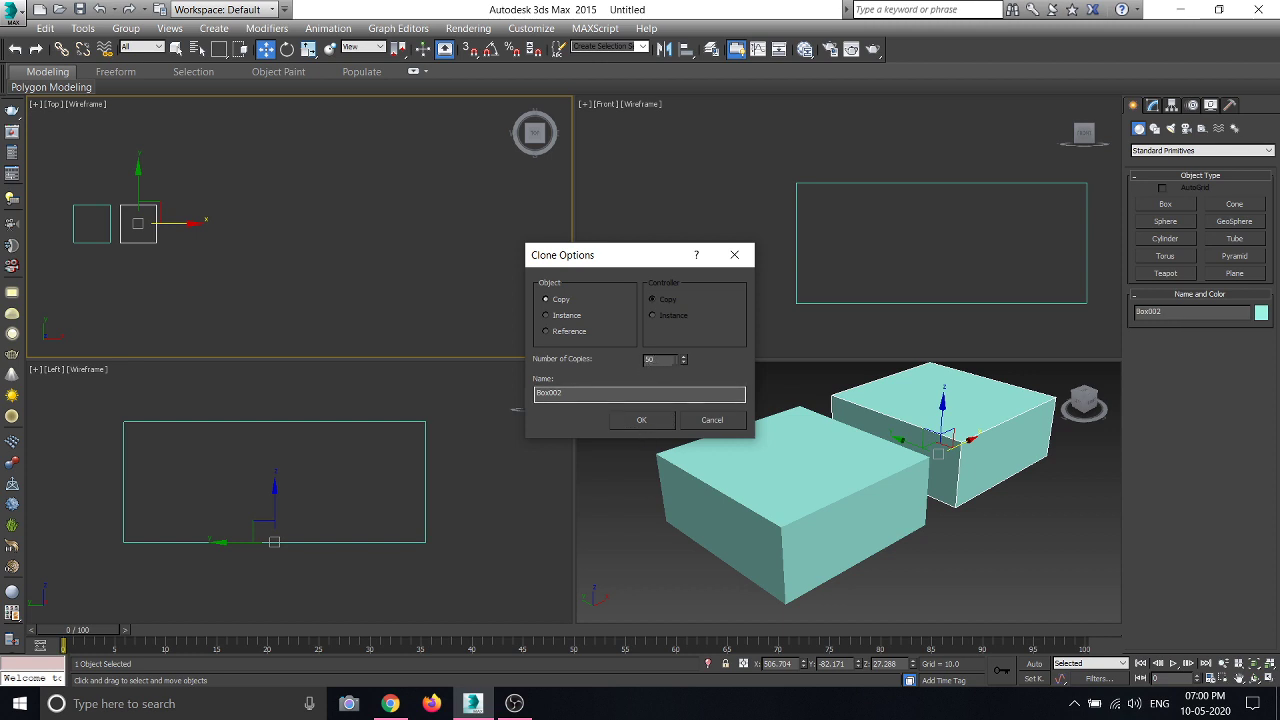
click(640, 420)
scroll(690, 461, down, 2)
scroll(357, 271, down, 3)
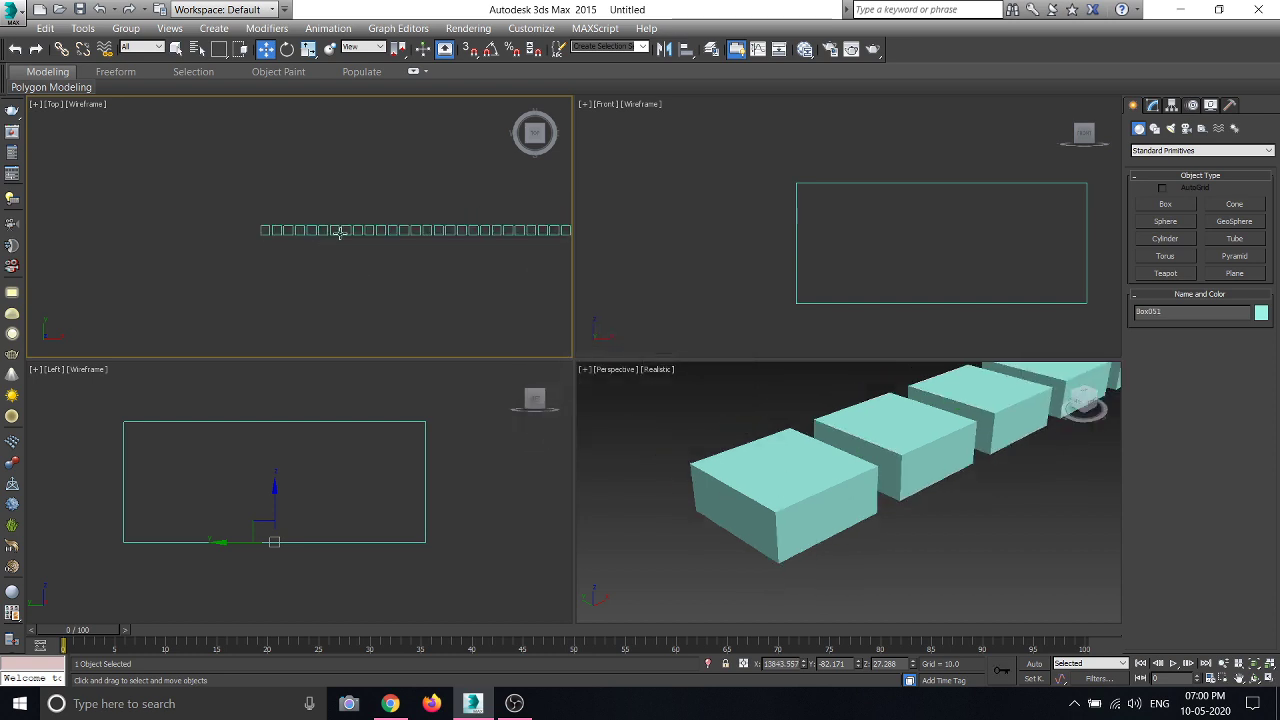
scroll(513, 251, down, 3)
scroll(513, 251, up, 3)
scroll(513, 251, down, 3)
scroll(909, 506, down, 5)
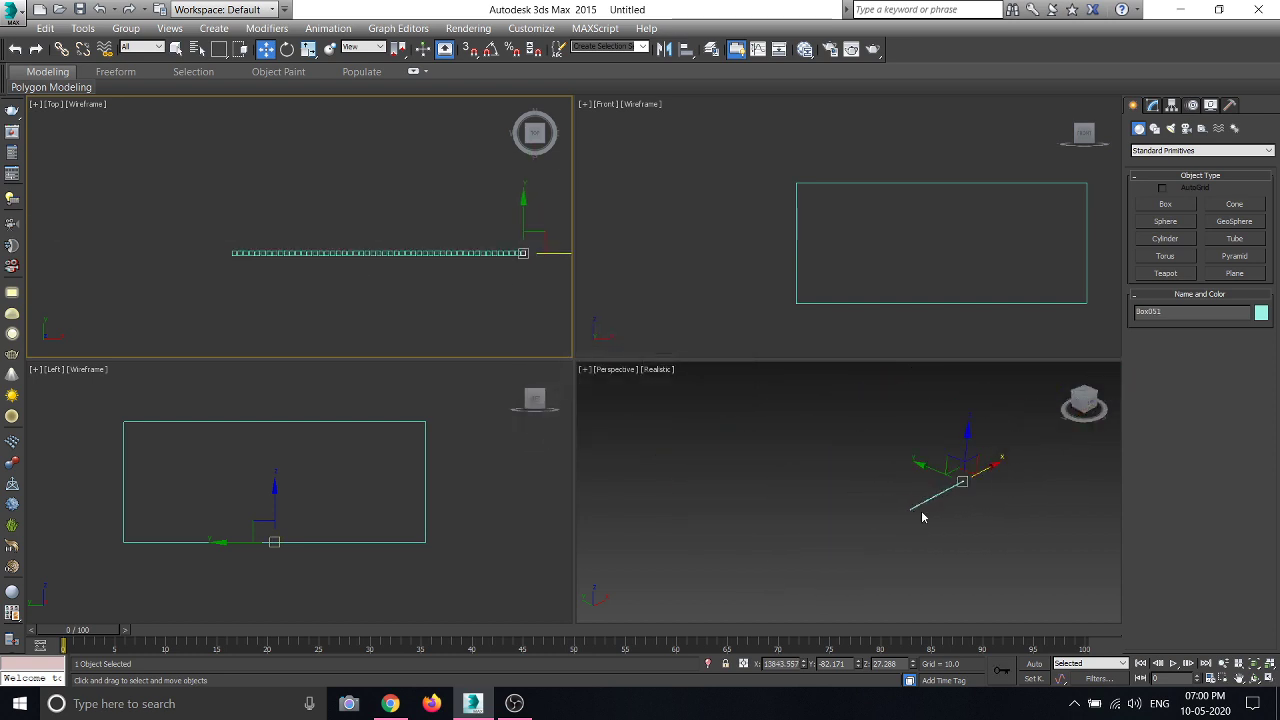
scroll(920, 500, up, 2)
scroll(948, 480, up, 2)
scroll(930, 500, down, 2)
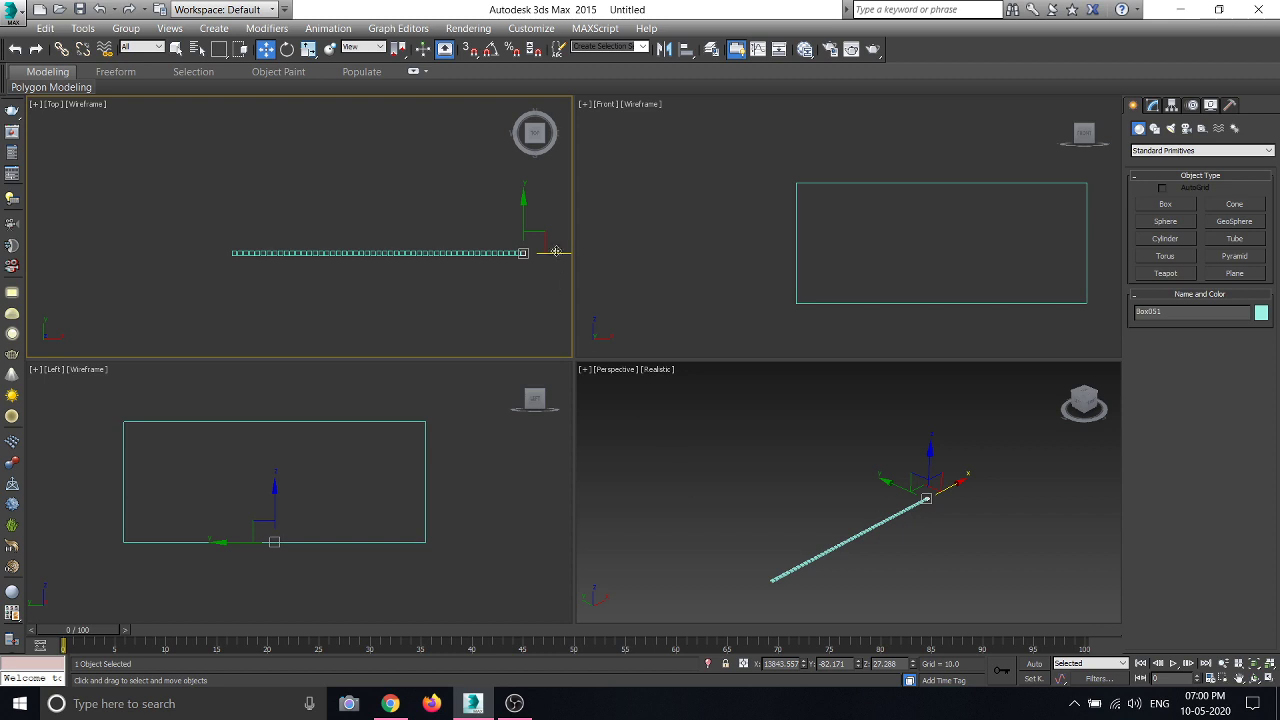
scroll(537, 246, up, 3)
scroll(457, 257, up, 2)
scroll(440, 270, up, 3)
scroll(381, 281, down, 3)
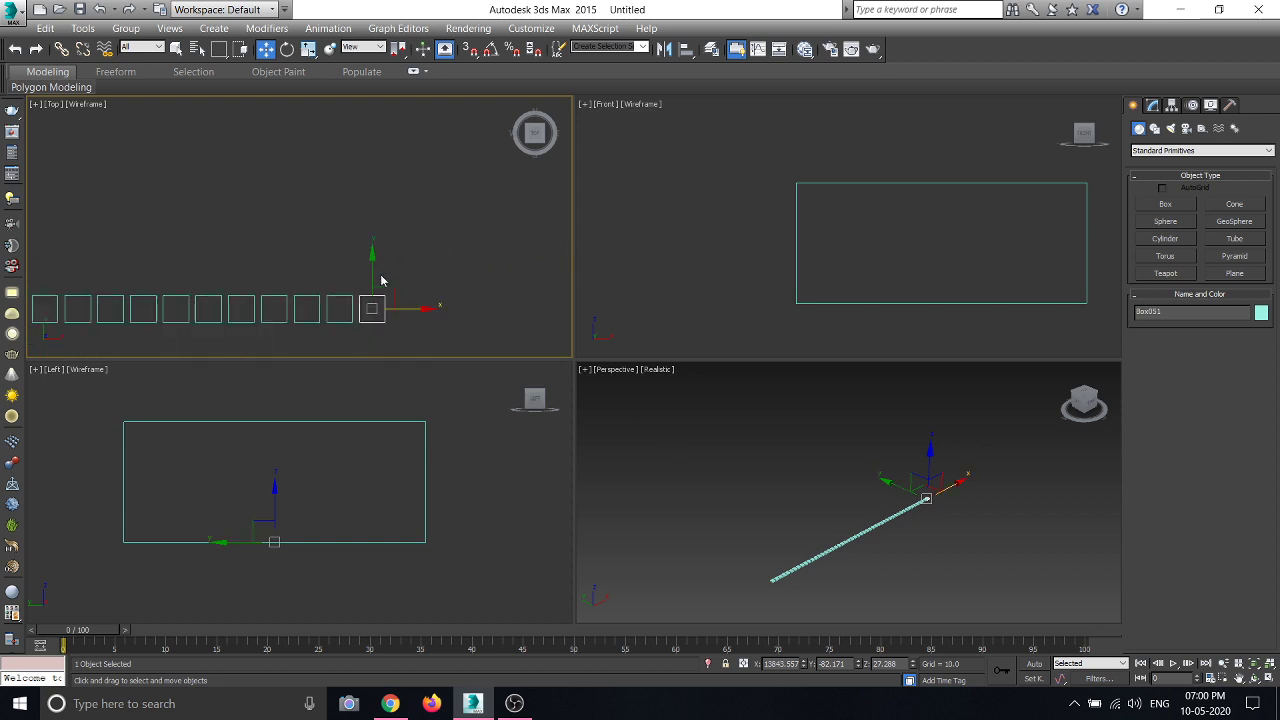
scroll(914, 536, up, 2)
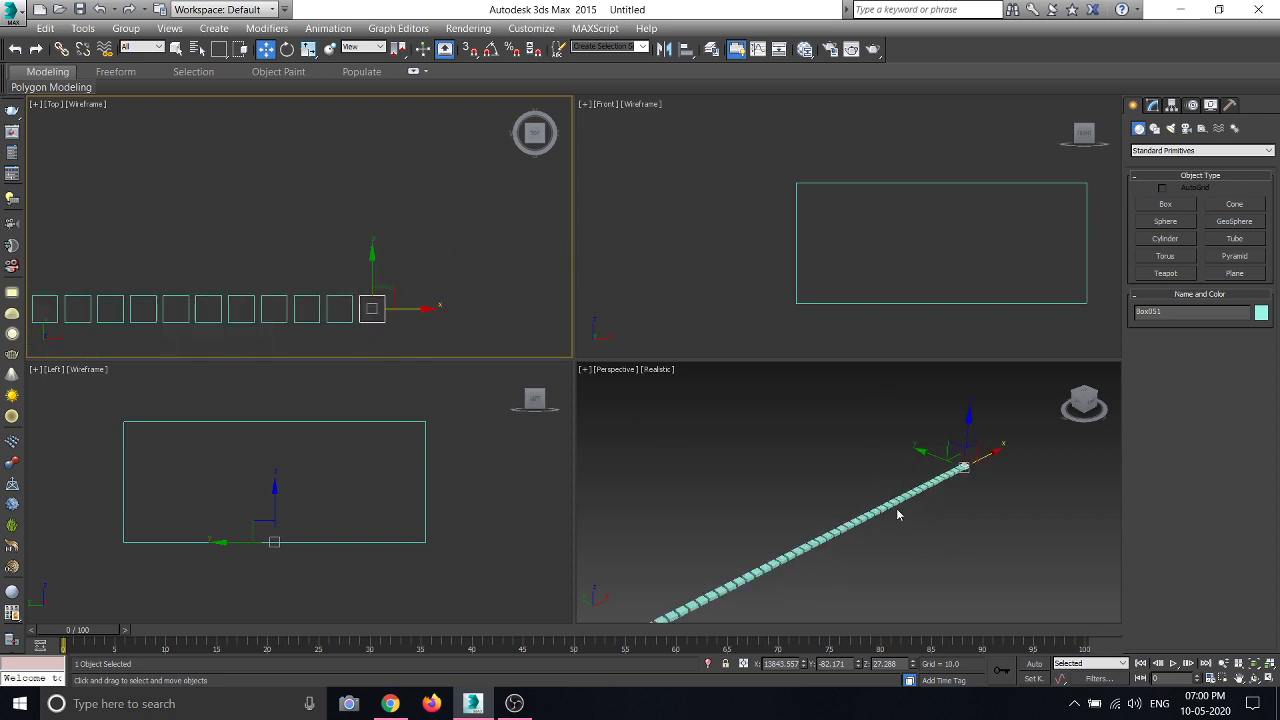
scroll(164, 322, down, 2)
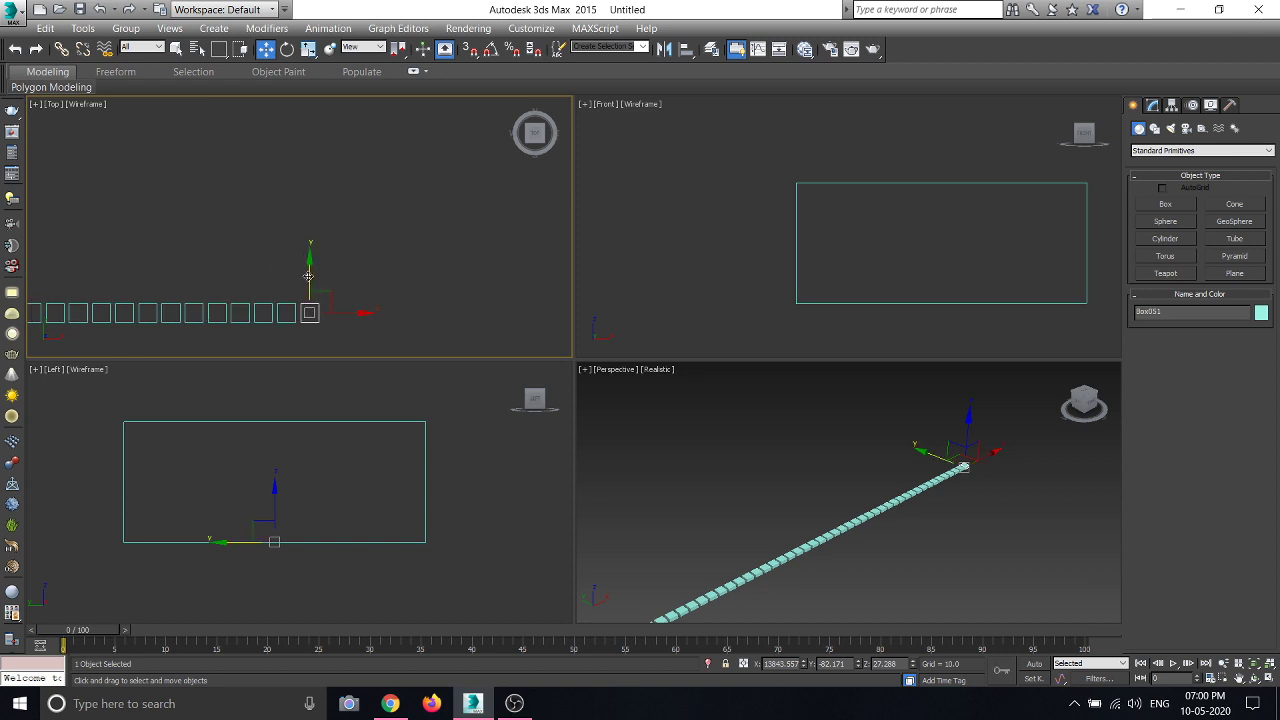
Shift-drag the row's end box up along Y, making 10 copies.
shift+drag(308, 276, 308, 250)
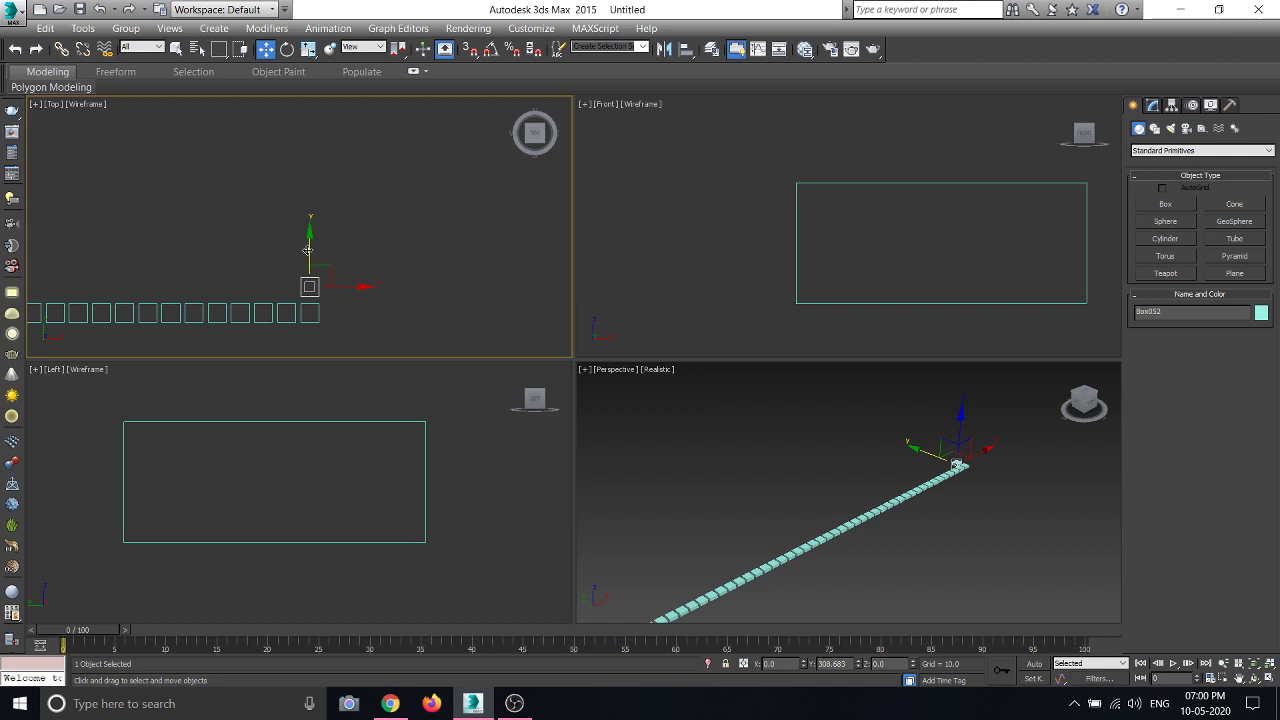
shift+drag(308, 250, 308, 250)
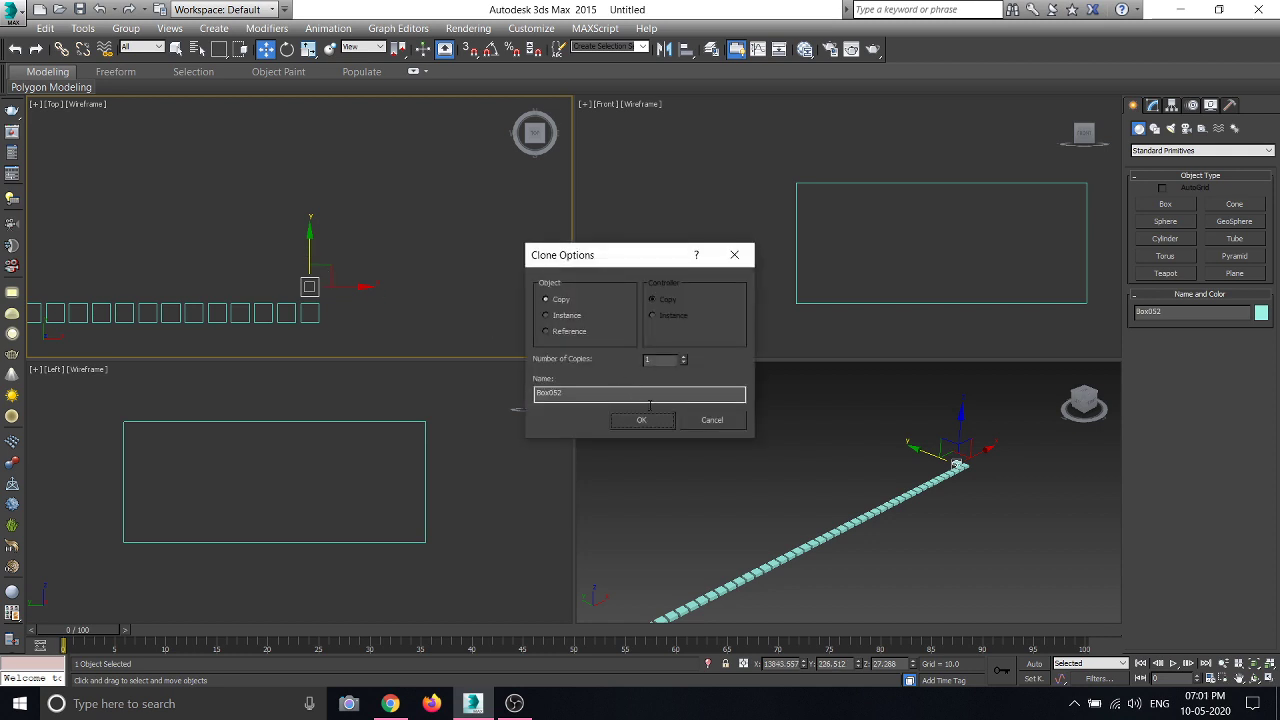
text(10)
click(641, 421)
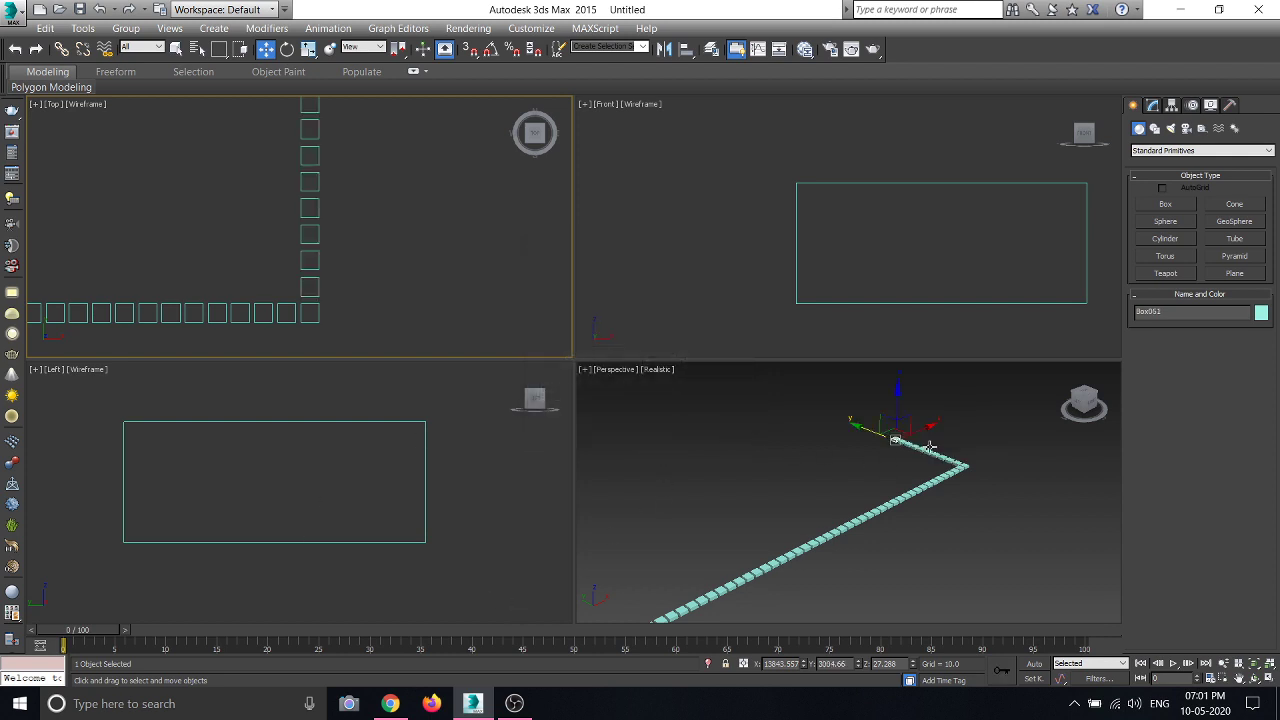
scroll(945, 440, up, 3)
scroll(945, 440, down, 4)
scroll(389, 485, down, 2)
scroll(389, 485, down, 2)
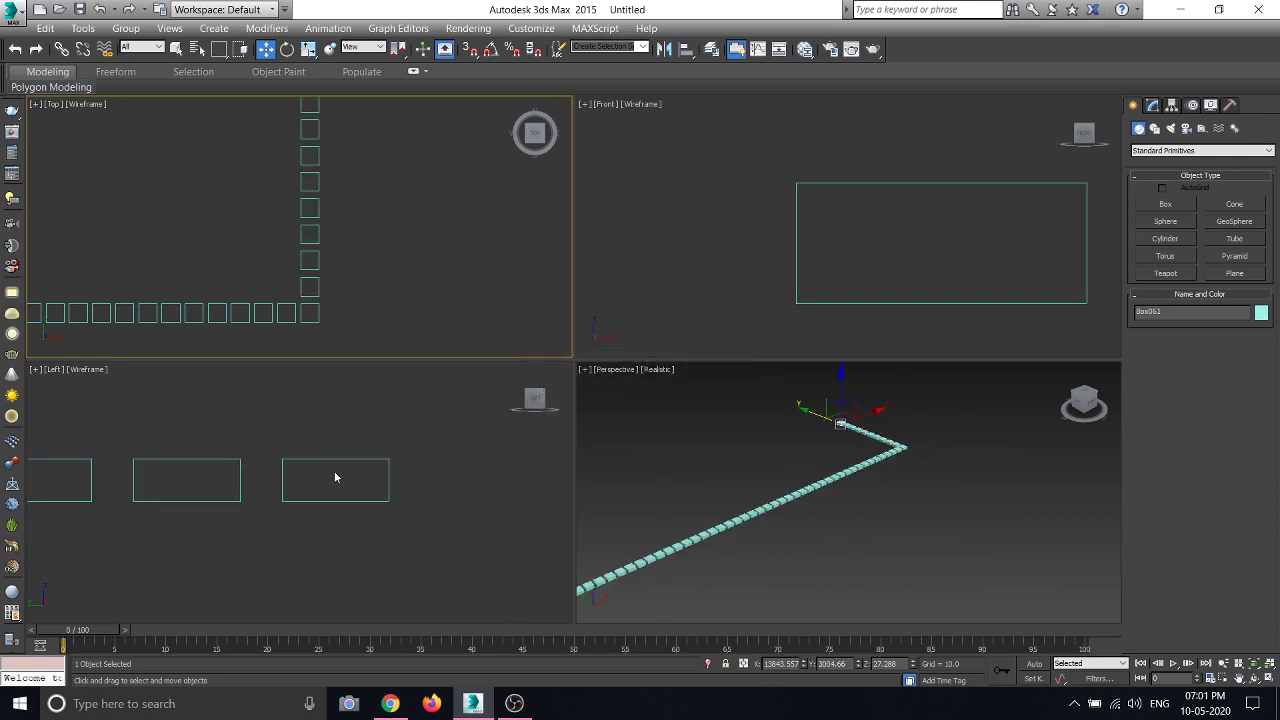
scroll(334, 471, down, 3)
scroll(263, 494, up, 2)
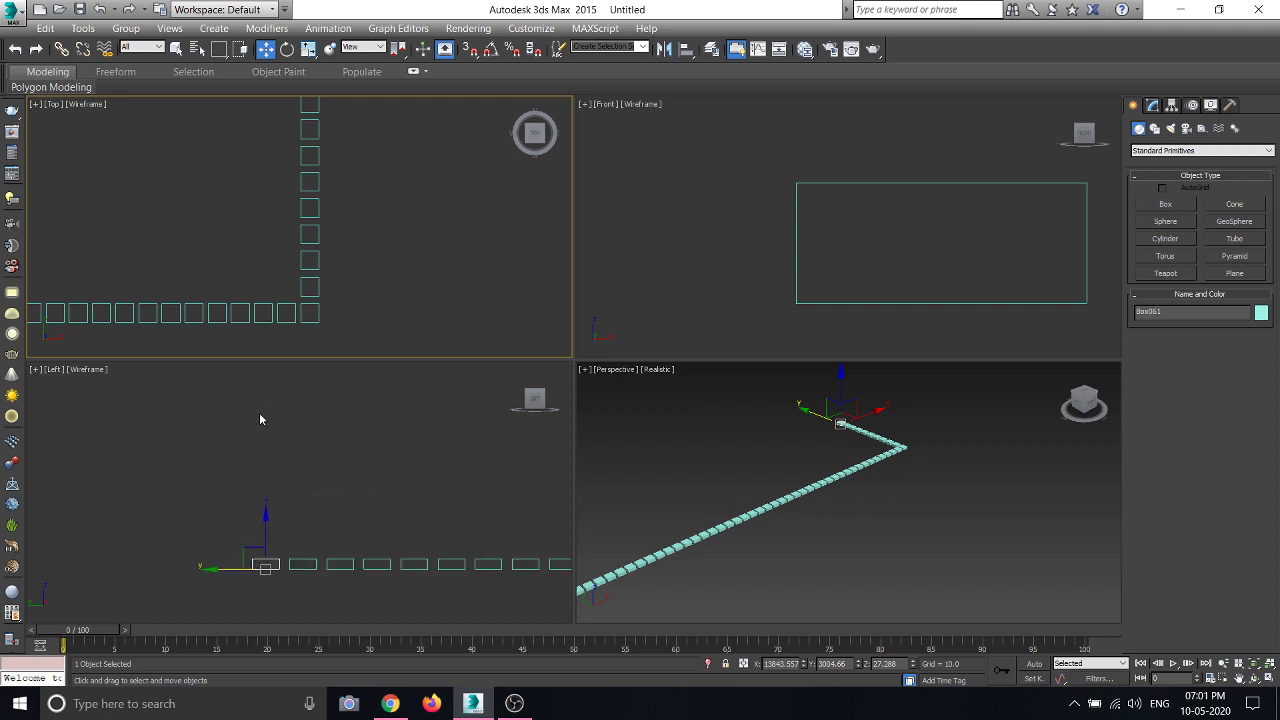
scroll(175, 378, down, 2)
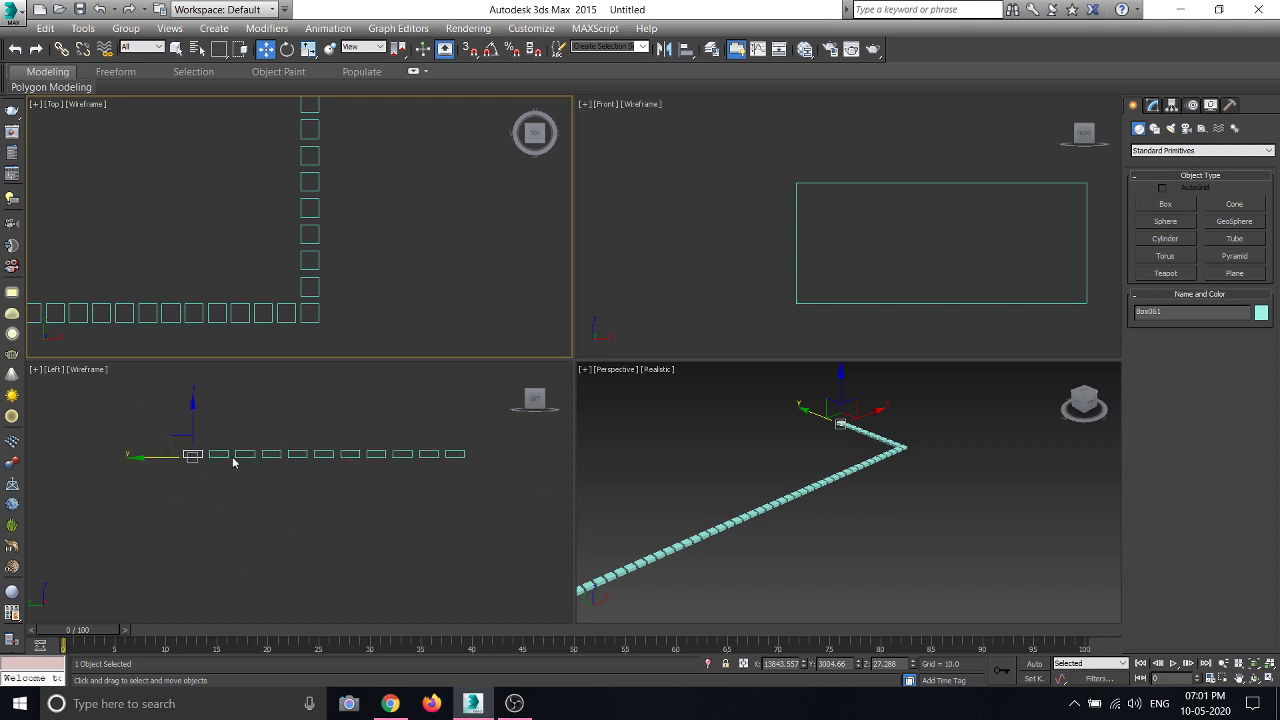
scroll(234, 457, up, 3)
scroll(175, 459, down, 2)
Shift-drag the end box upward in the Left view to stack copies, then deselect.
middle_drag(216, 414, 242, 443)
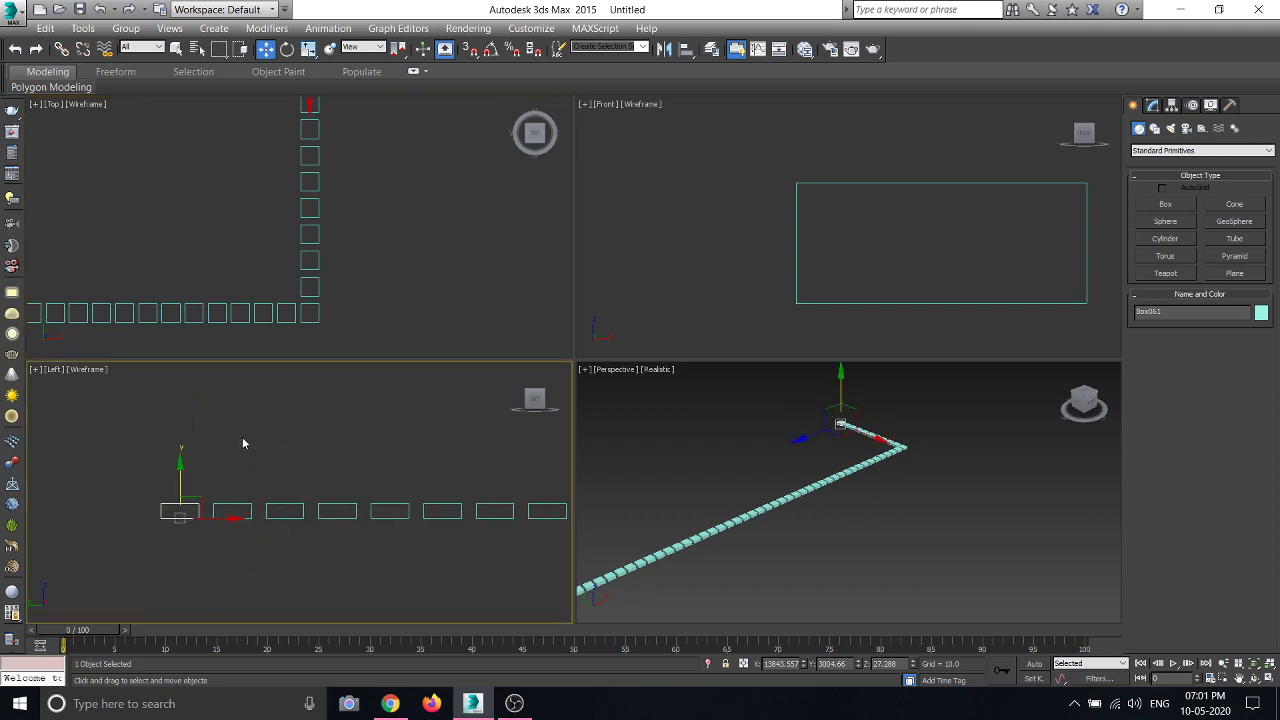
shift+drag(181, 476, 181, 449)
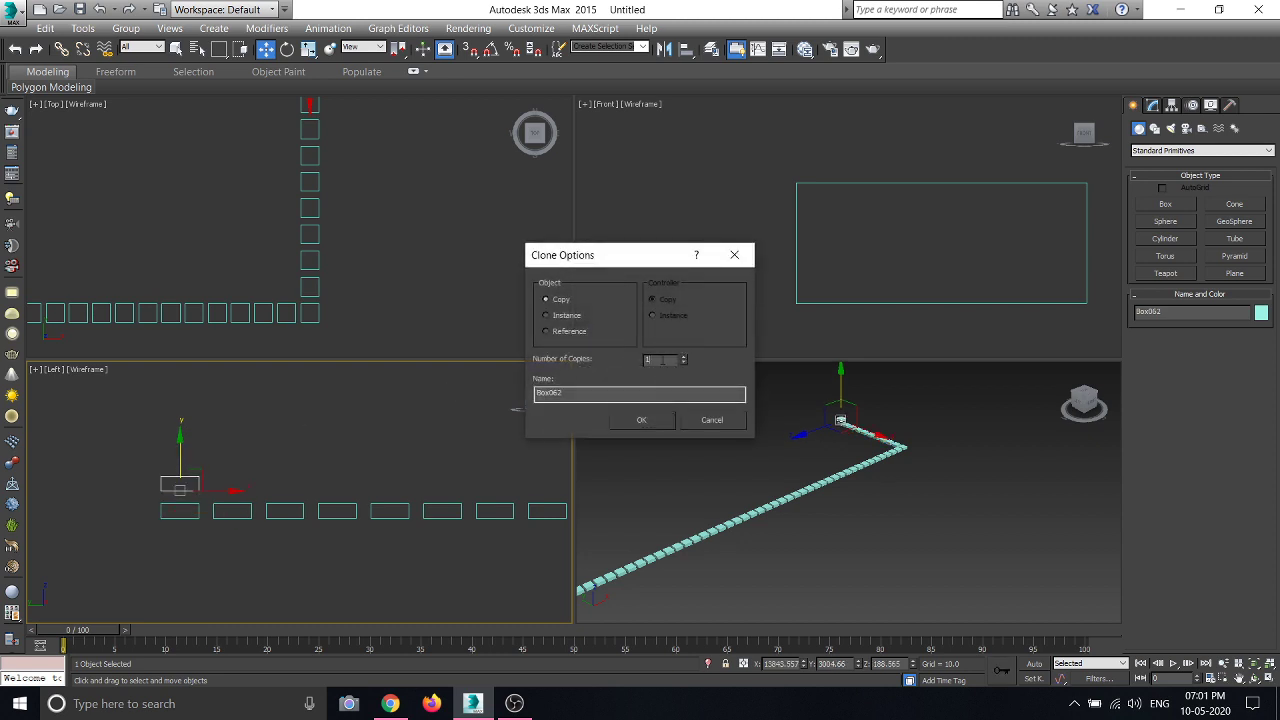
click(643, 421)
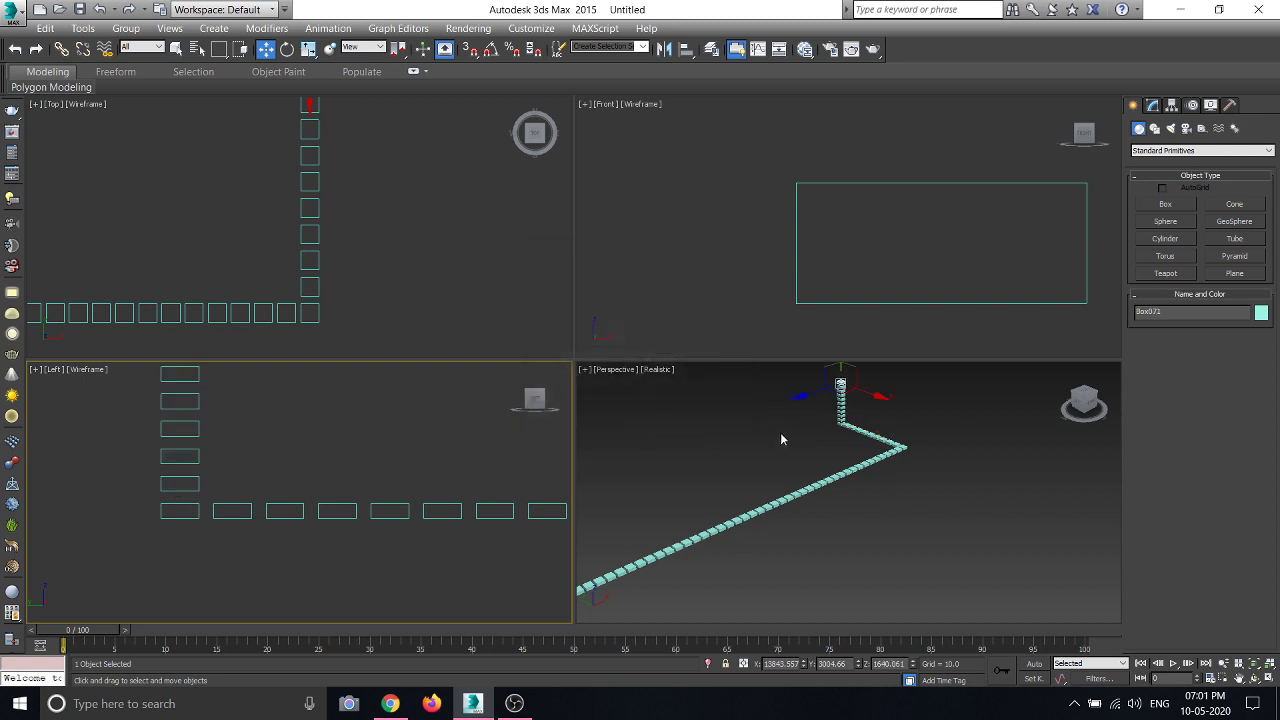
scroll(800, 486, down, 2)
scroll(808, 486, down, 1)
click(816, 528)
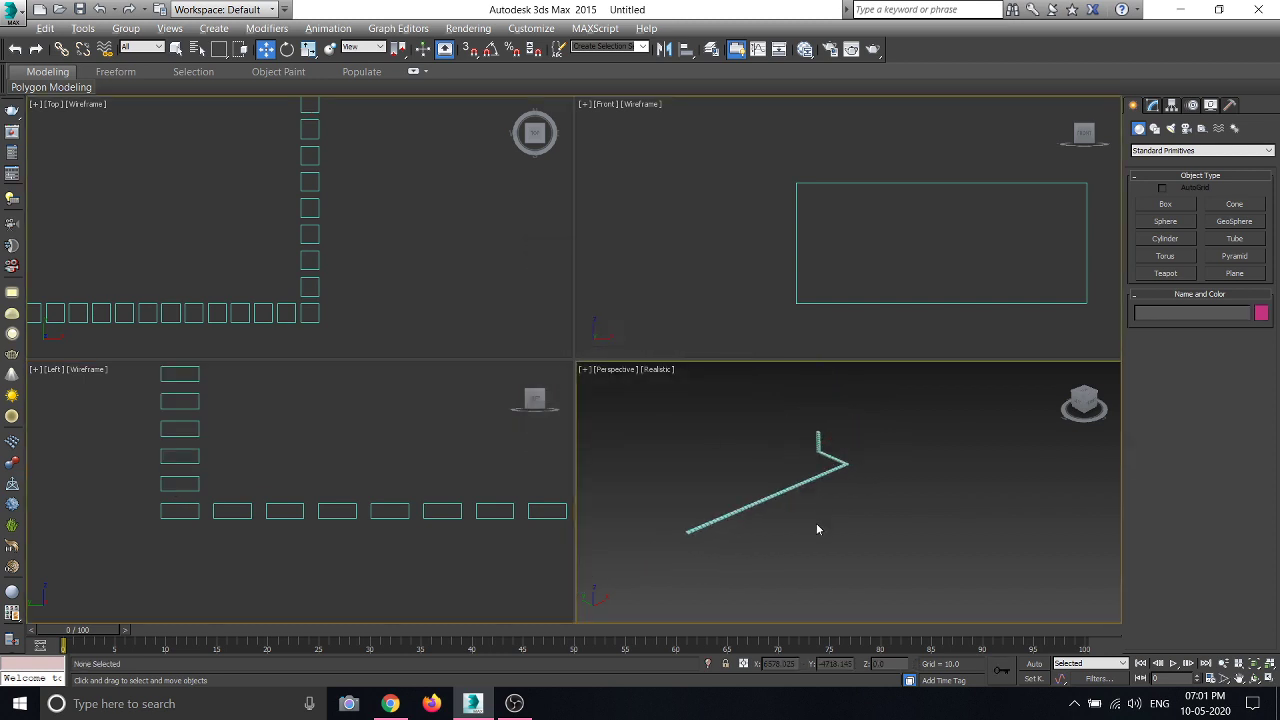
Maximize the Perspective viewport with Alt+W and pan to frame the box chain.
key(alt+w)
scroll(529, 268, up, 2)
scroll(480, 270, up, 3)
scroll(480, 268, up, 5)
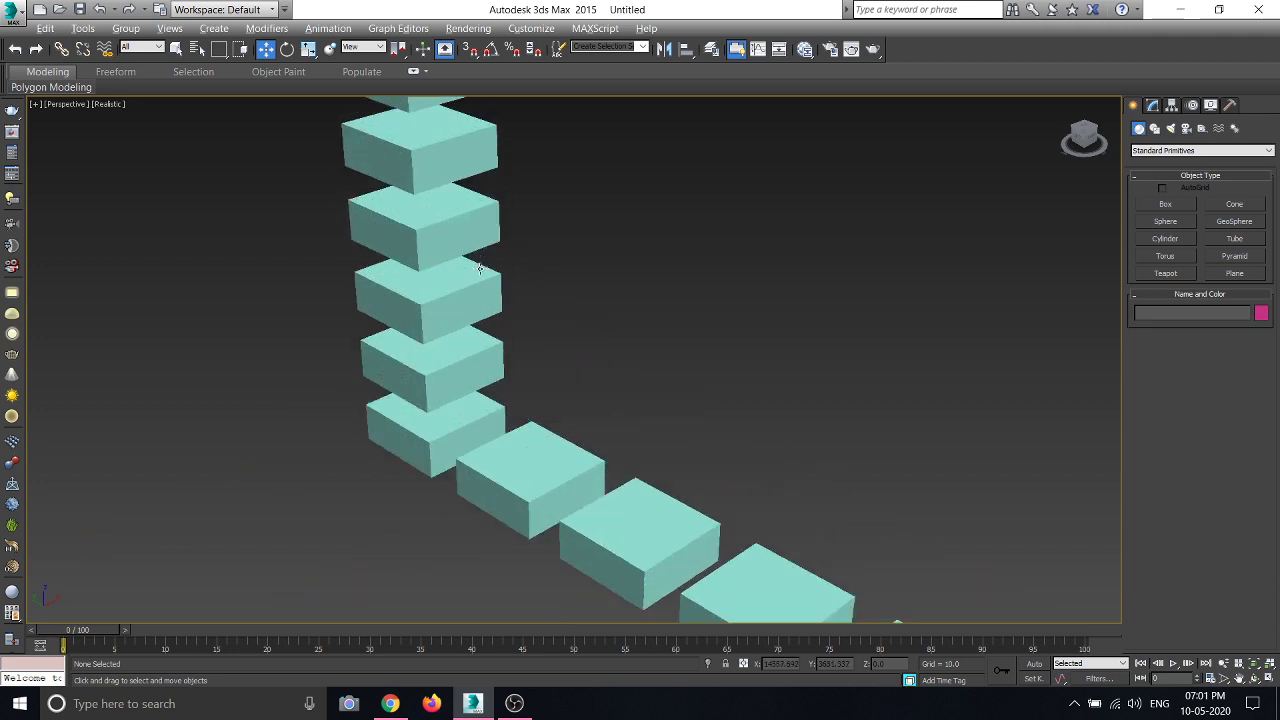
scroll(523, 306, down, 8)
scroll(523, 310, down, 2)
scroll(601, 316, up, 4)
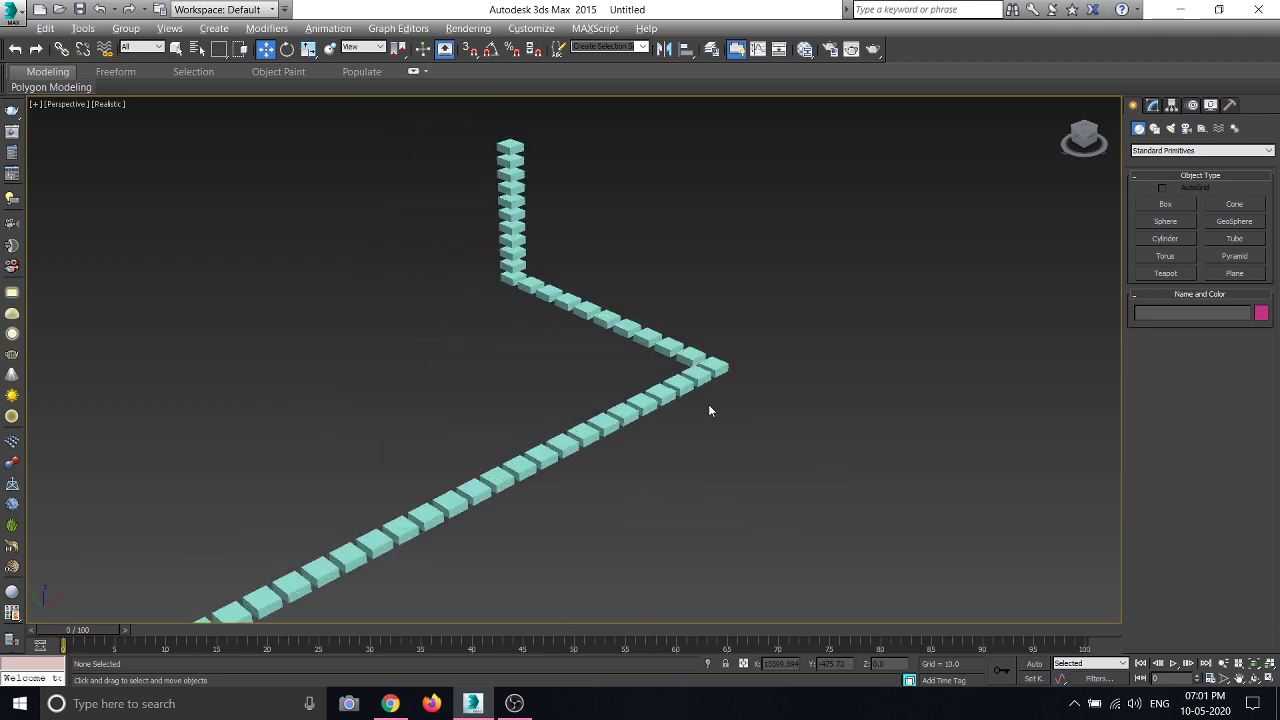
middle_drag(708, 404, 680, 443)
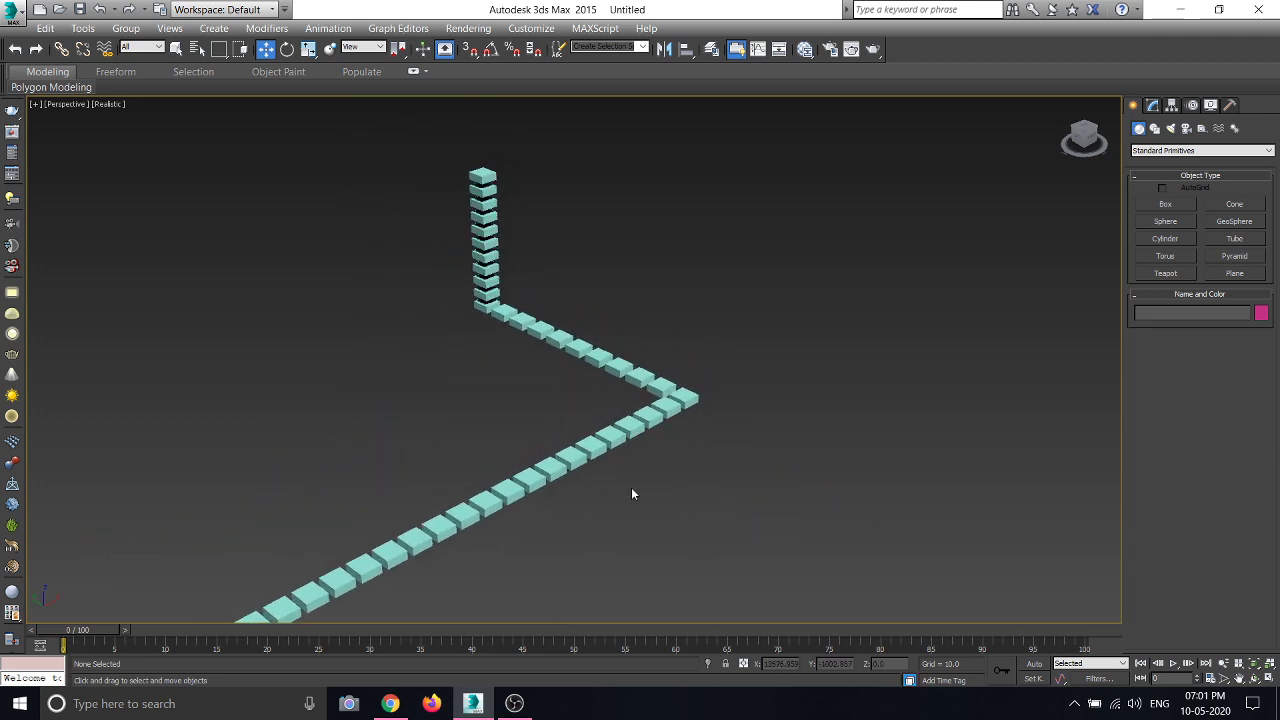
scroll(603, 380, down, 5)
mouse_move(570, 428)
middle_down()
mouse_move(556, 436)
mouse_move(700, 334)
mouse_move(608, 361)
middle_up()
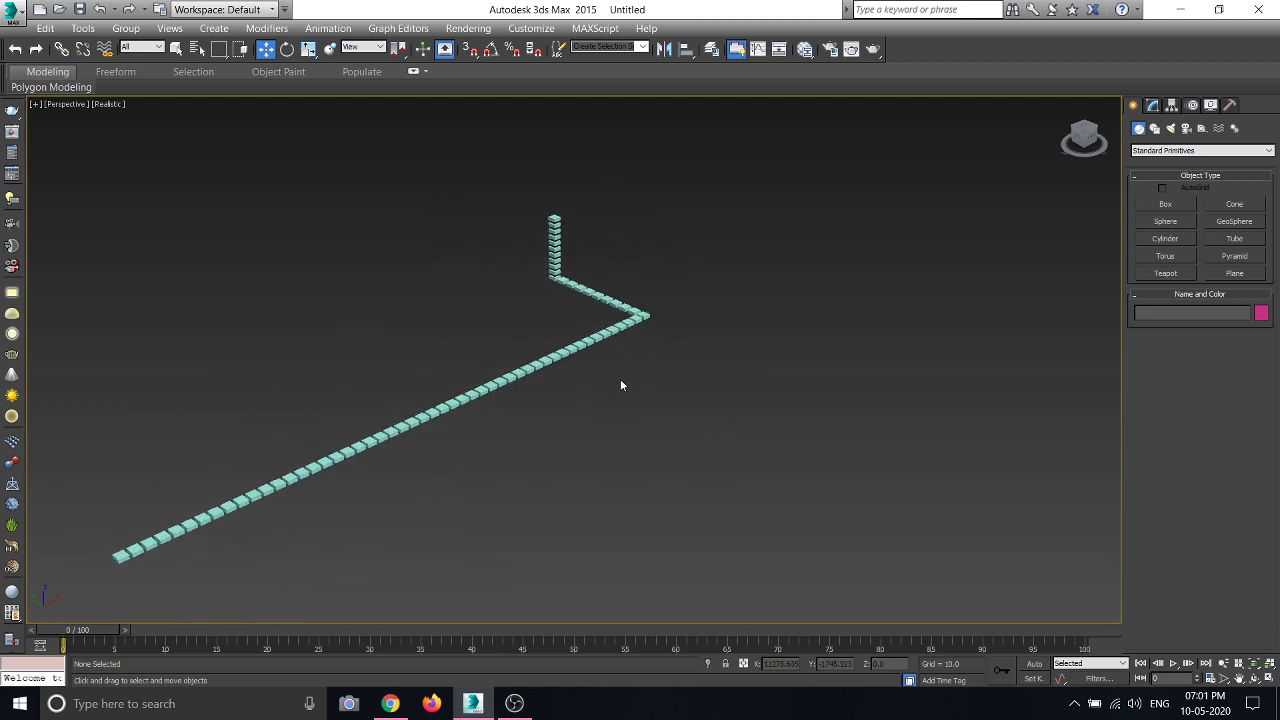
mouse_move(620, 380)
middle_down()
mouse_move(494, 437)
mouse_move(740, 277)
mouse_move(518, 360)
mouse_move(637, 409)
mouse_move(697, 297)
mouse_move(526, 351)
mouse_move(631, 367)
middle_up()
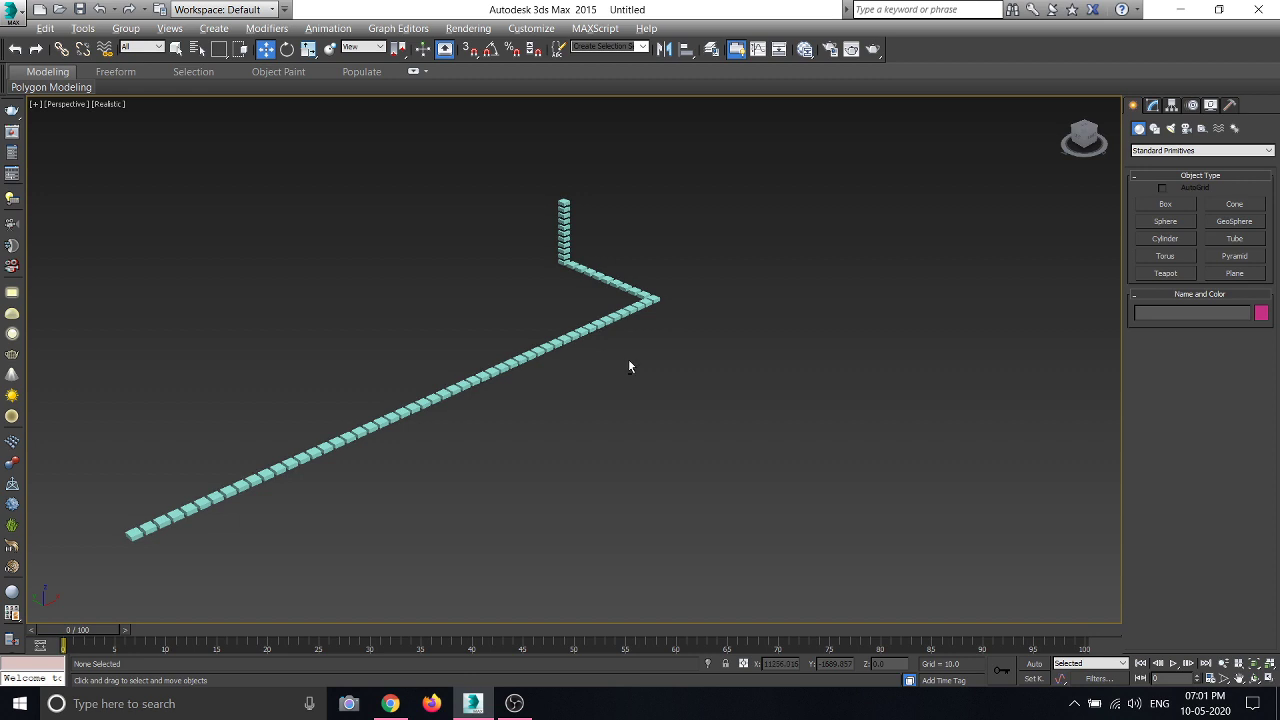
Orbit around the box chain and recentre the view on the vertical column.
mouse_move(629, 366)
alt+middle_down()
mouse_move(606, 382)
mouse_move(506, 328)
mouse_move(547, 191)
mouse_move(700, 306)
mouse_move(603, 389)
mouse_move(503, 340)
mouse_move(611, 234)
mouse_move(651, 377)
mouse_move(474, 263)
mouse_move(706, 229)
mouse_move(611, 397)
mouse_move(528, 380)
mouse_move(597, 277)
mouse_move(666, 357)
mouse_move(553, 371)
mouse_move(491, 357)
alt+middle_up()
scroll(831, 357, up, 5)
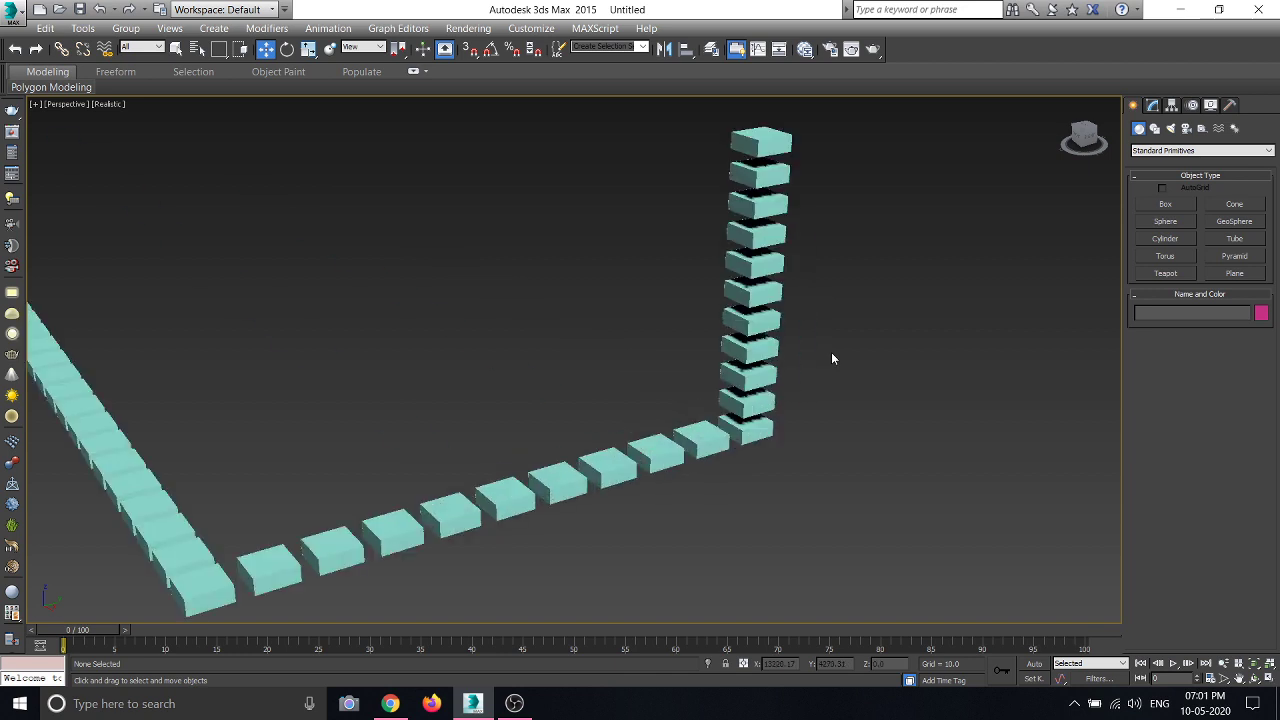
scroll(831, 357, up, 4)
scroll(559, 382, down, 4)
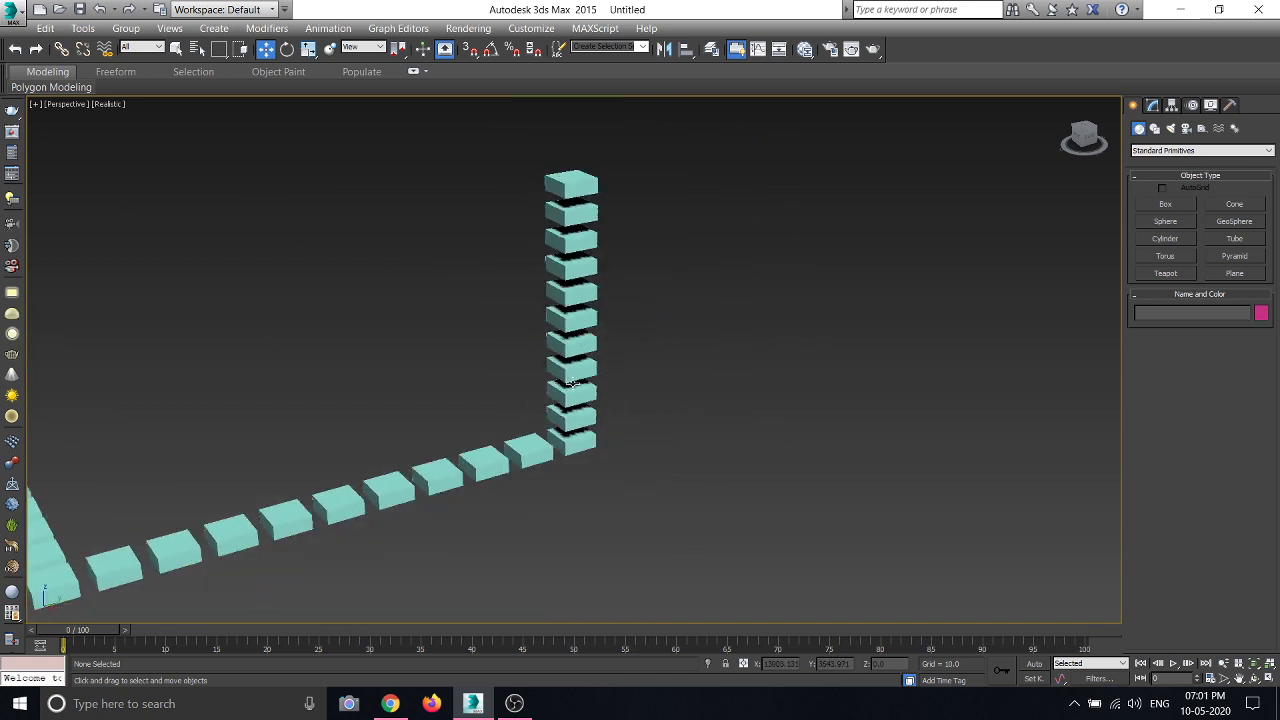
middle_drag(571, 382, 650, 388)
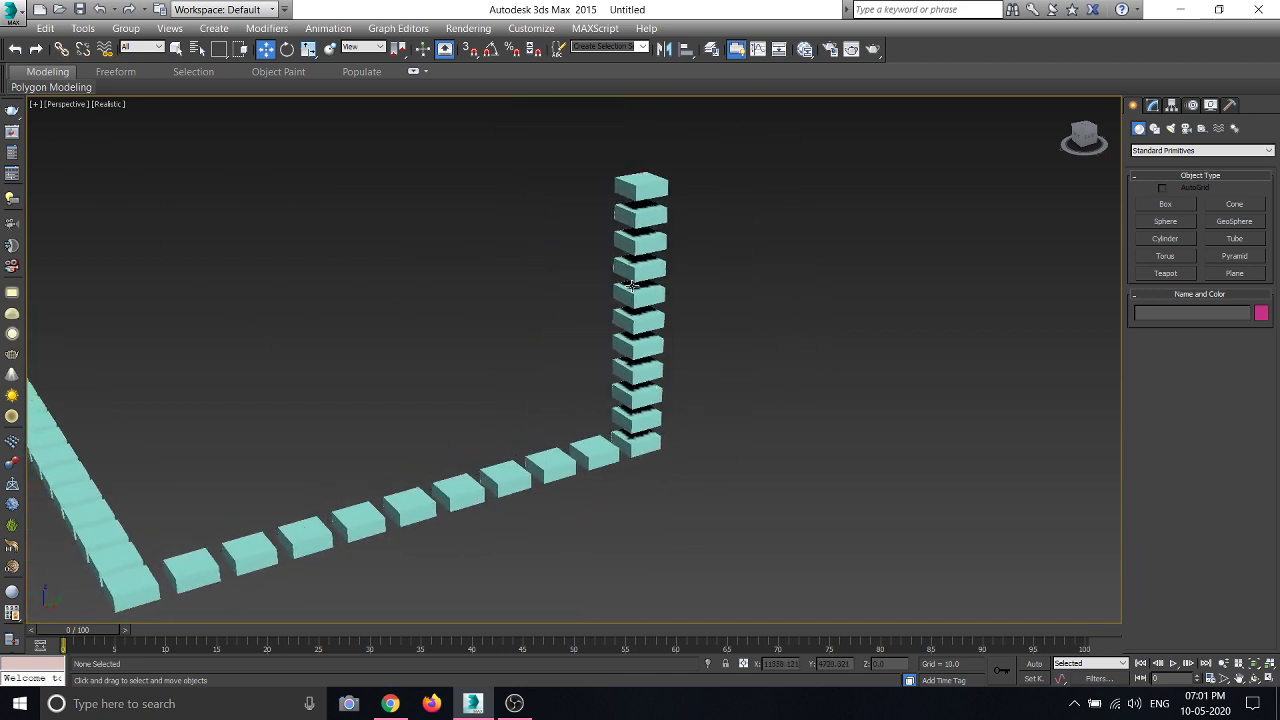
scroll(632, 286, up, 5)
Switch the Perspective viewport from Realistic to plain Shaded display.
click(110, 105)
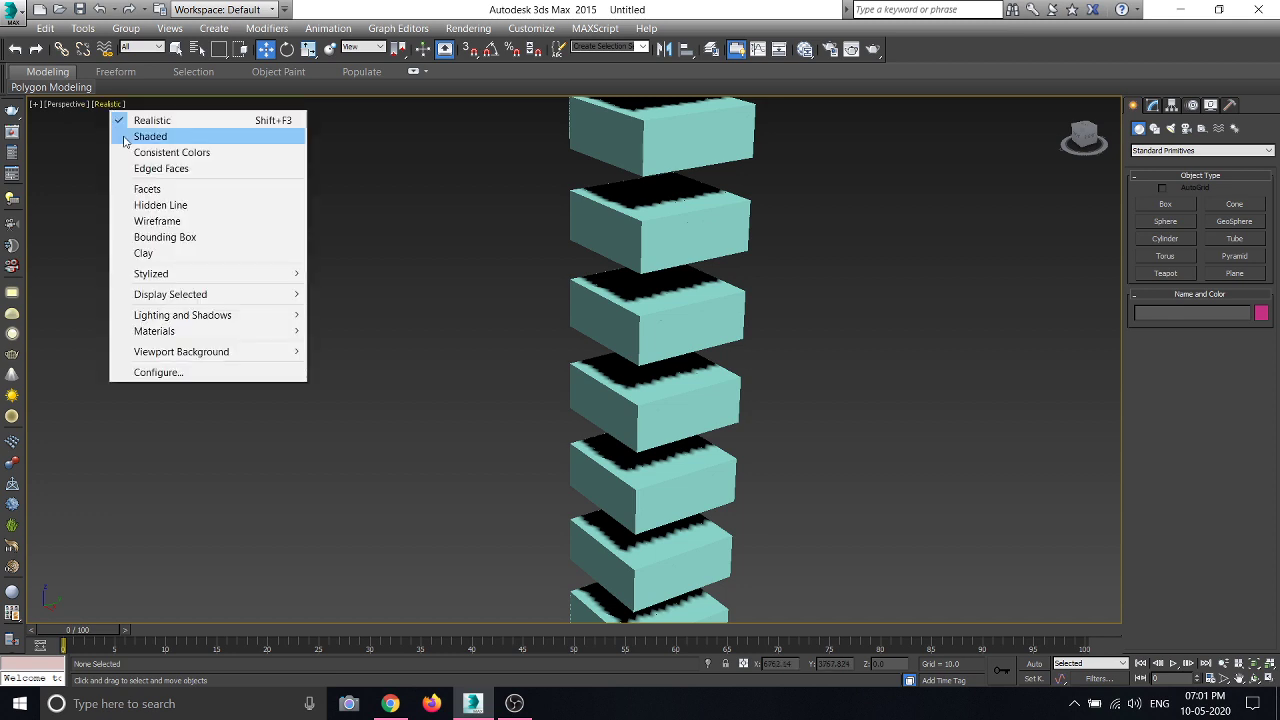
click(148, 146)
scroll(376, 250, down, 8)
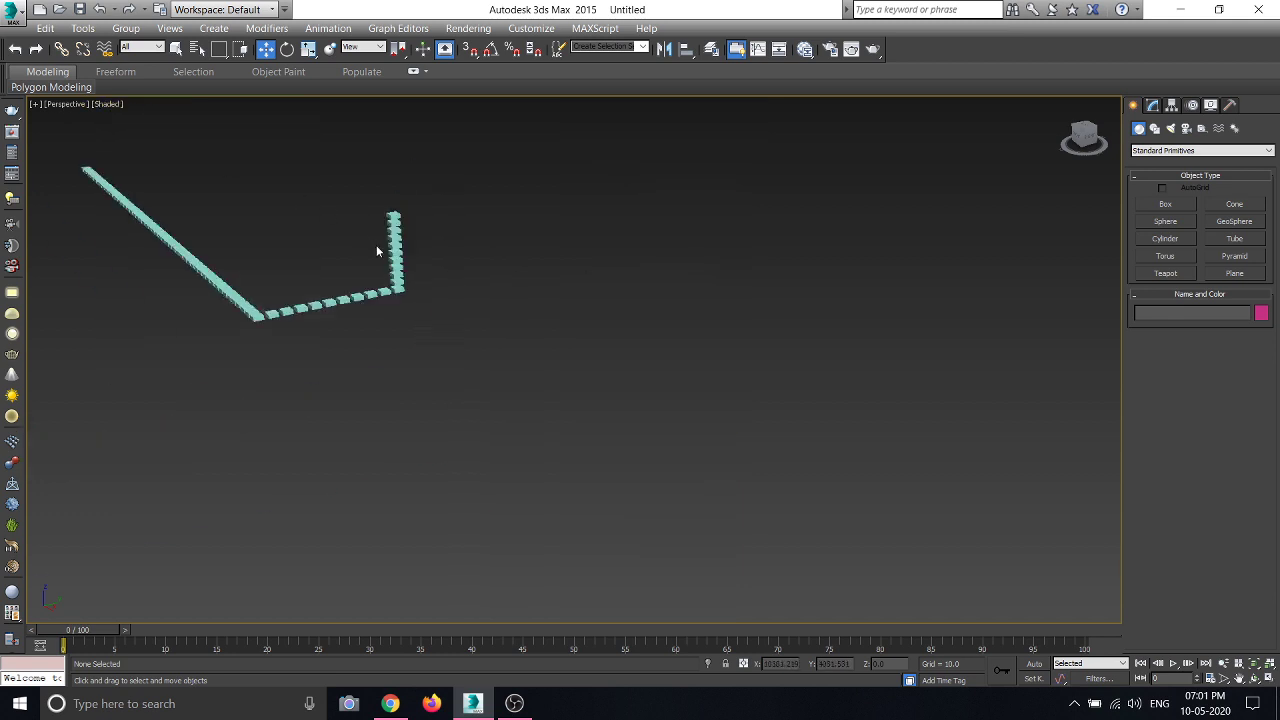
Orbit and zoom around the L-shaped box chain, then bring OBS Studio to the front.
alt+middle_drag(305, 277, 428, 393)
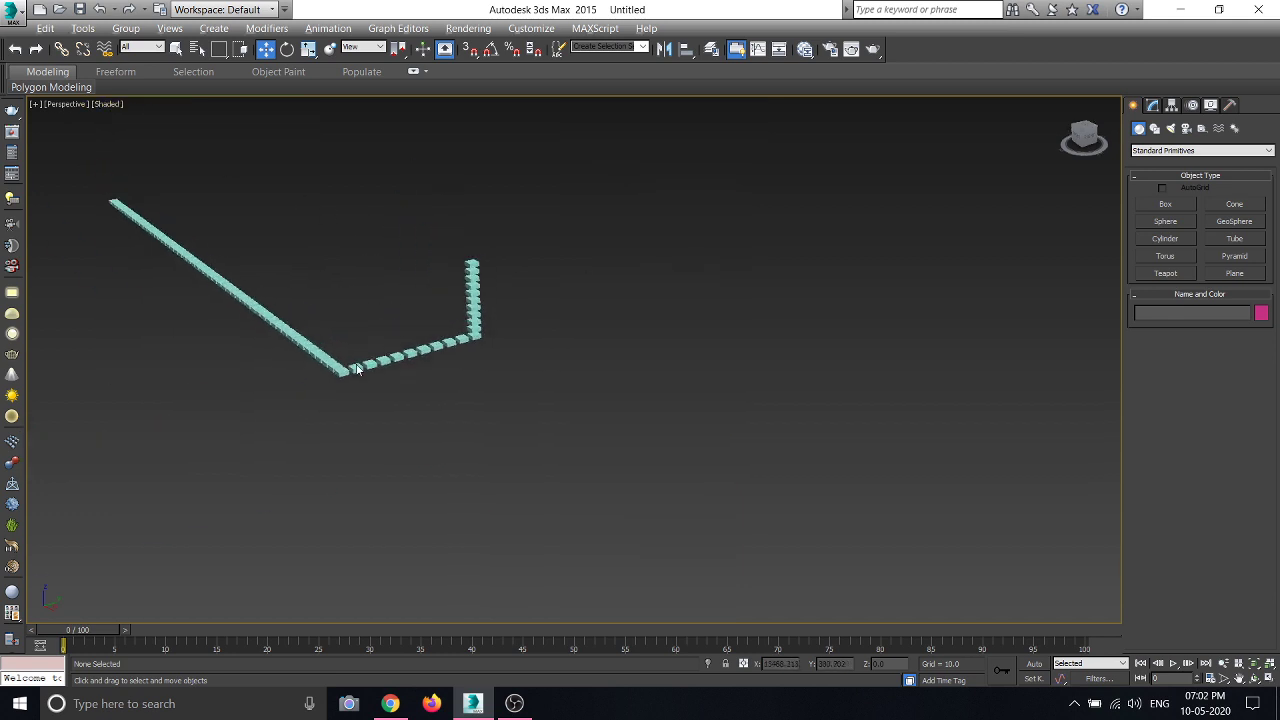
mouse_move(489, 442)
alt+middle_down()
mouse_move(420, 443)
mouse_move(447, 312)
alt+middle_up()
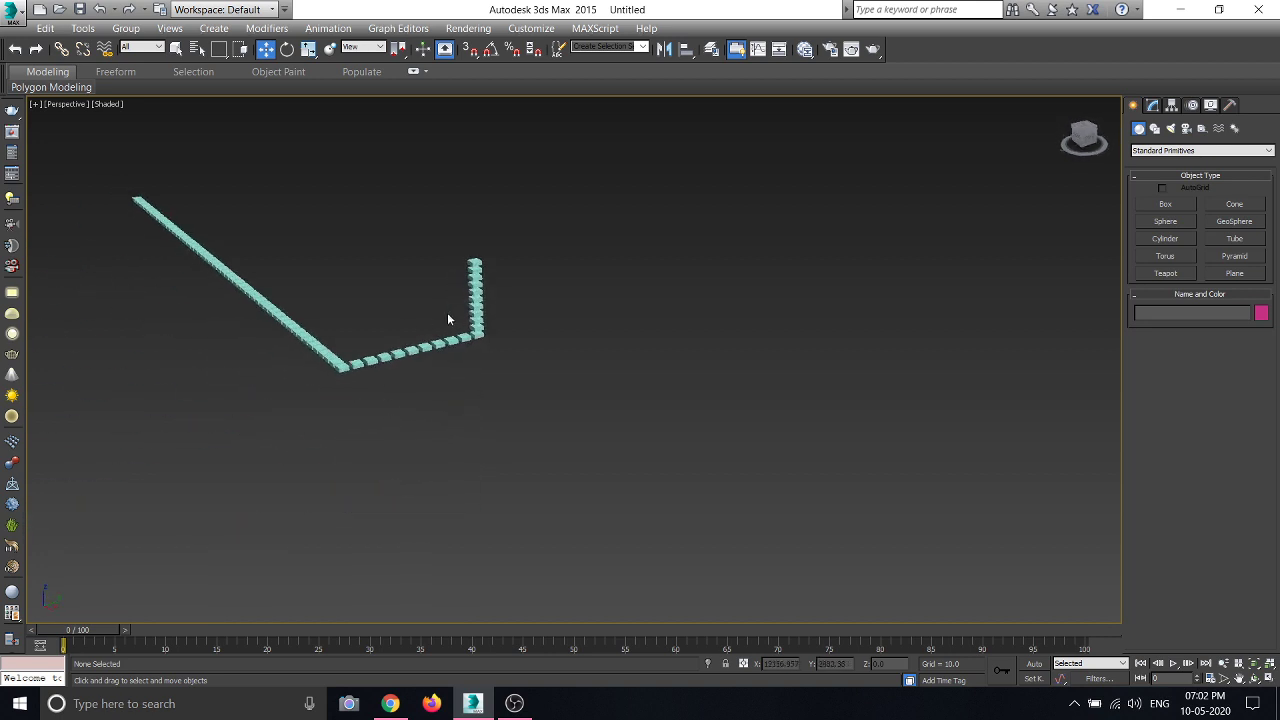
scroll(483, 323, up, 5)
scroll(483, 320, down, 5)
mouse_move(228, 366)
alt+middle_down()
mouse_move(343, 386)
mouse_move(380, 300)
mouse_move(471, 449)
mouse_move(422, 443)
mouse_move(370, 362)
alt+middle_up()
scroll(459, 277, up, 5)
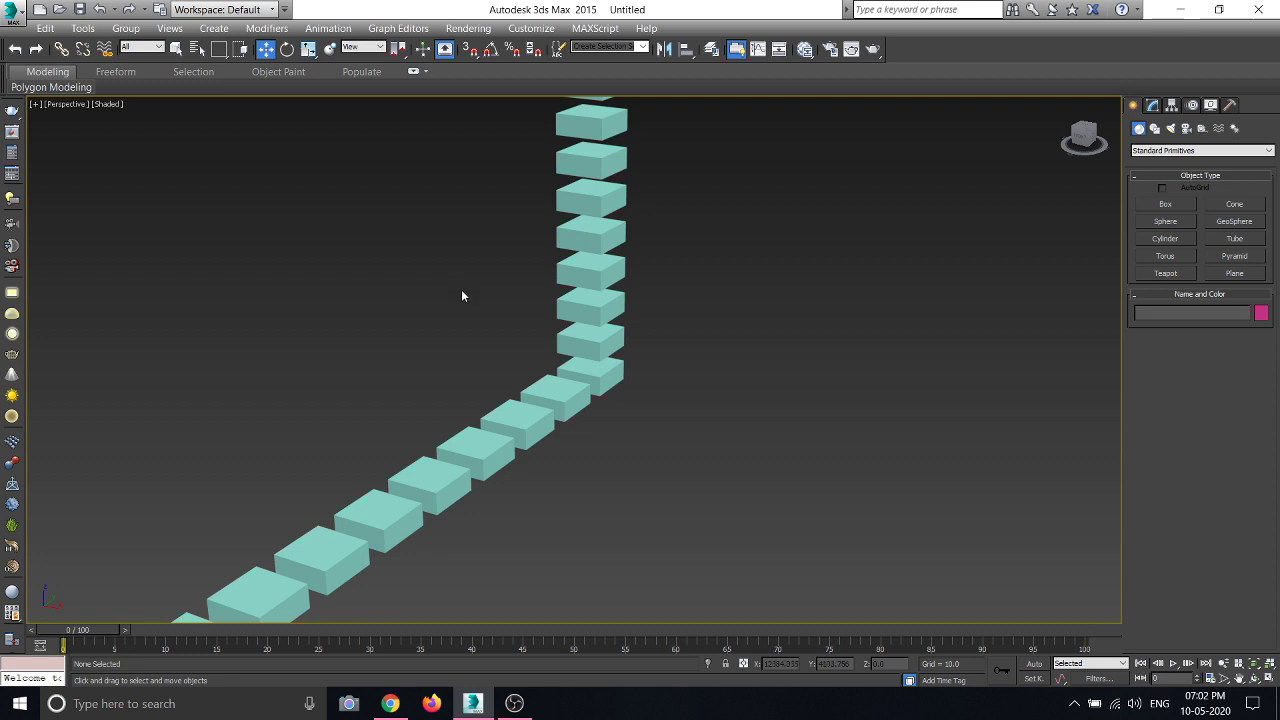
scroll(621, 422, down, 5)
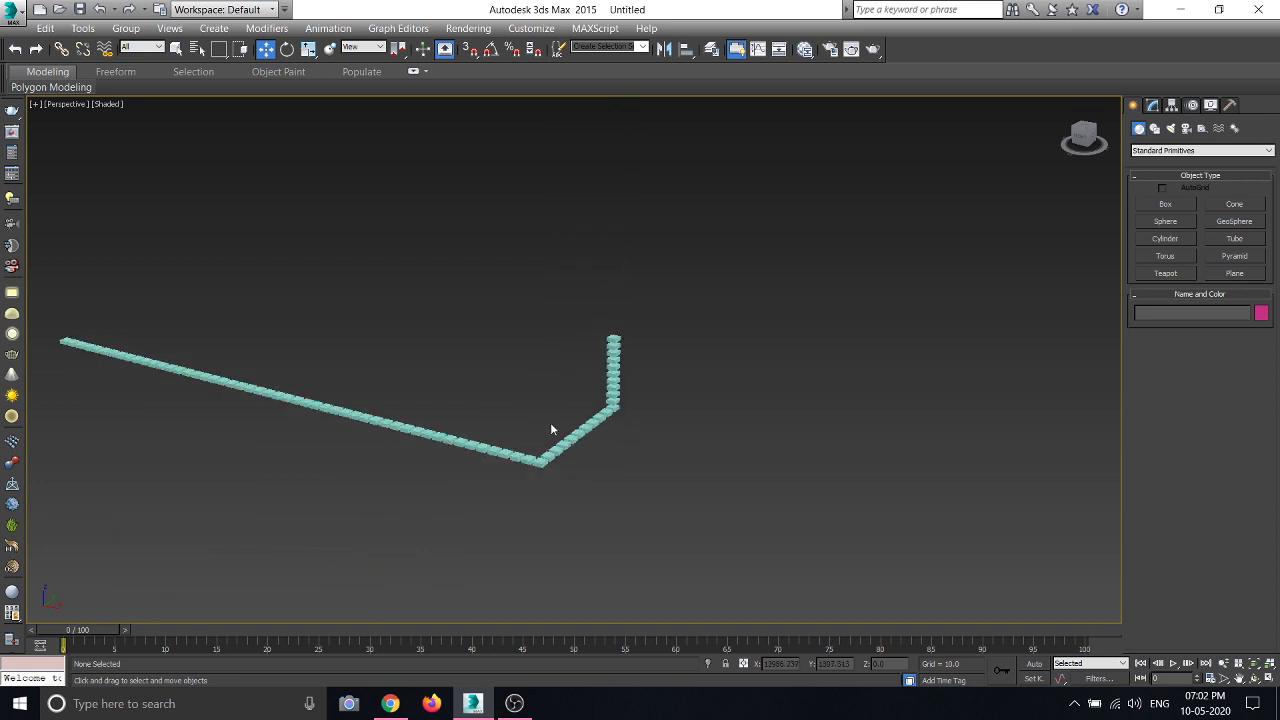
scroll(550, 430, up, 1)
scroll(550, 430, up, 4)
click(514, 703)
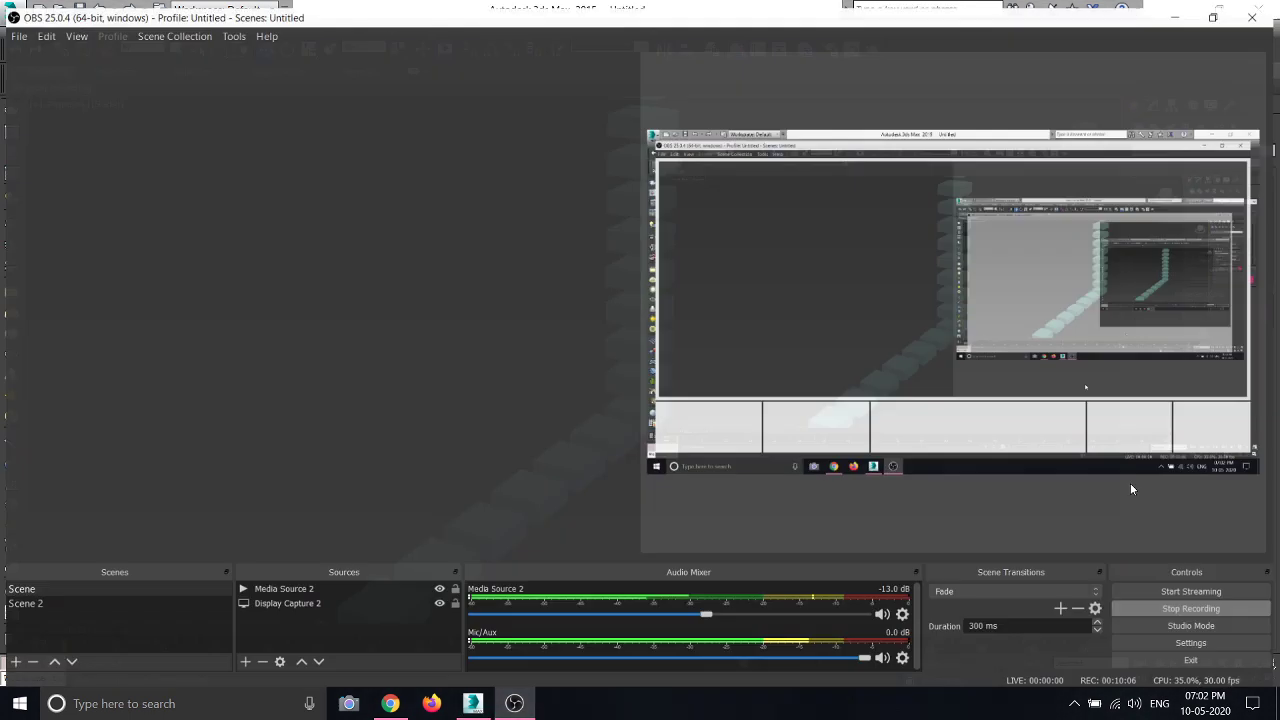